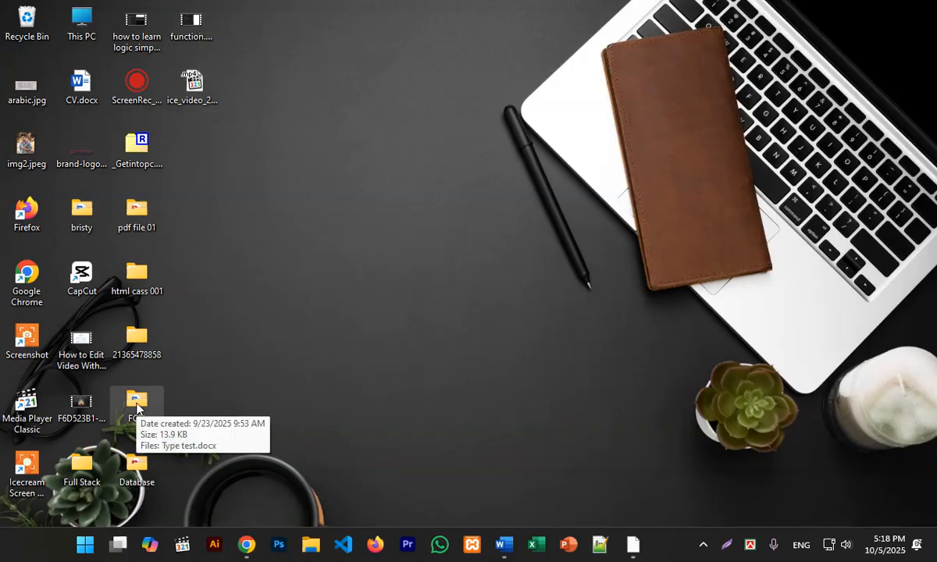
Move the F6D523B1 video file to the end of the desktop icons and open its detailed file properties.
left_click_drag(81, 402, 234, 144)
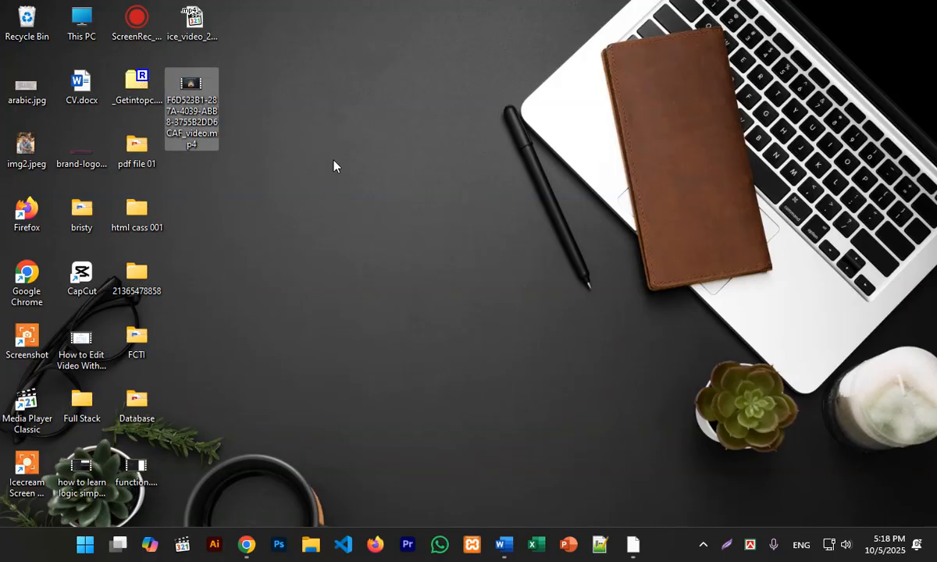
left_click(331, 166)
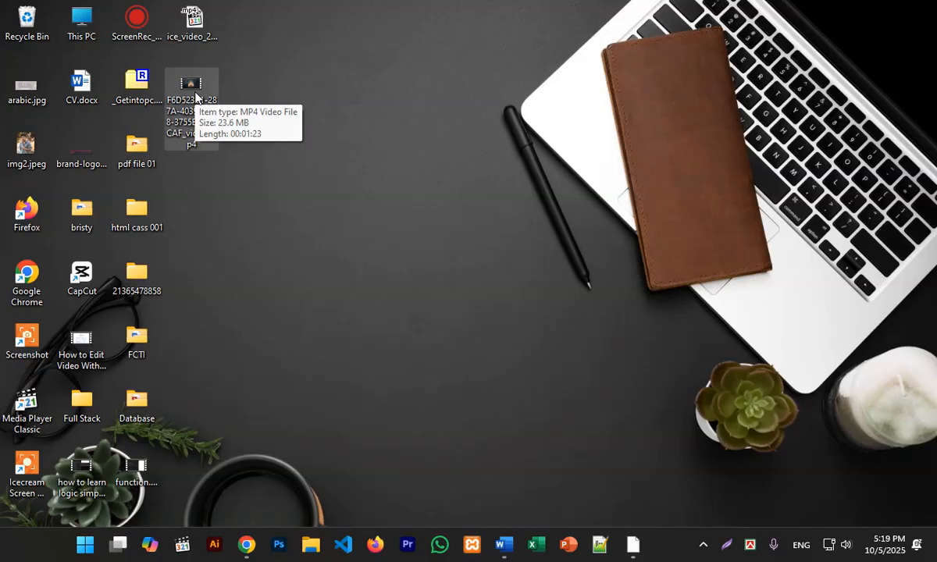
right_click(196, 96)
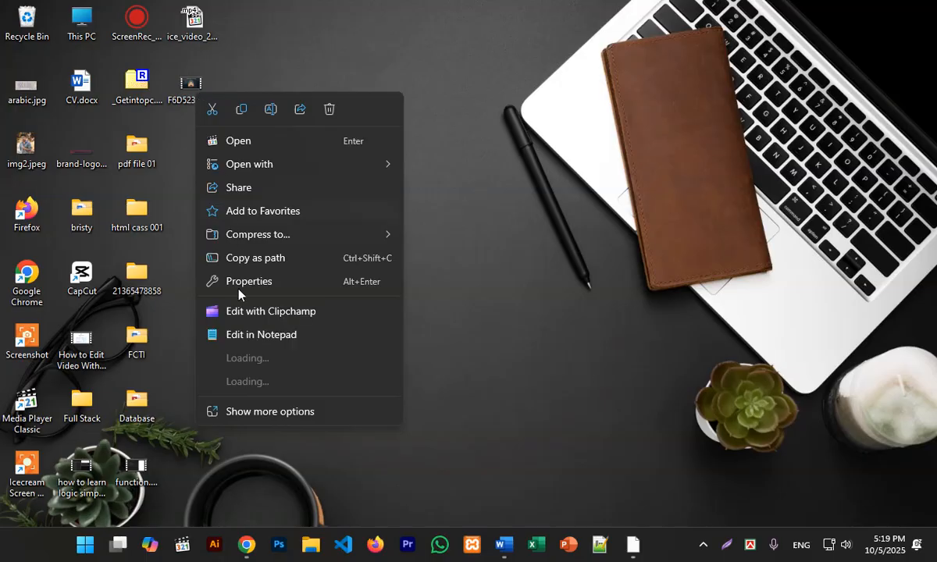
left_click(254, 281)
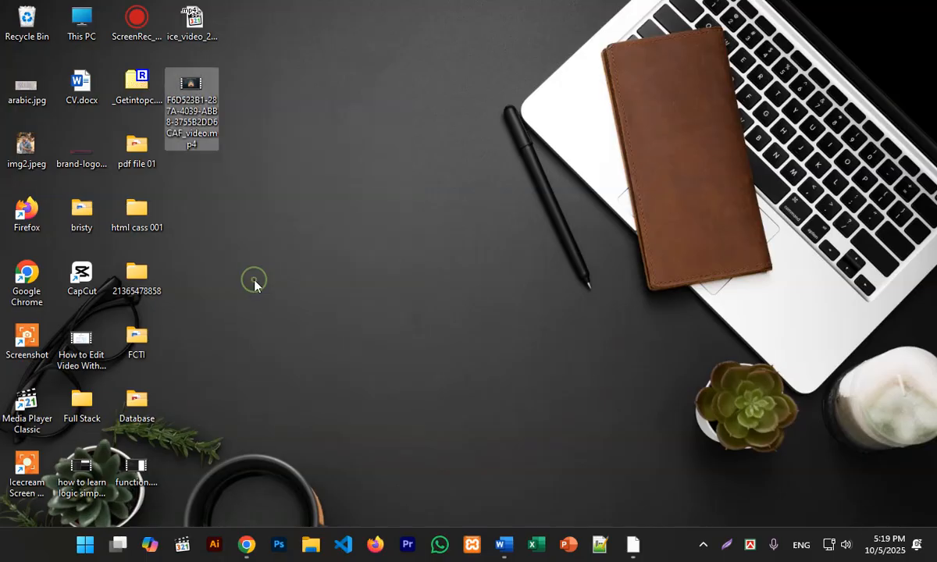
left_click(300, 130)
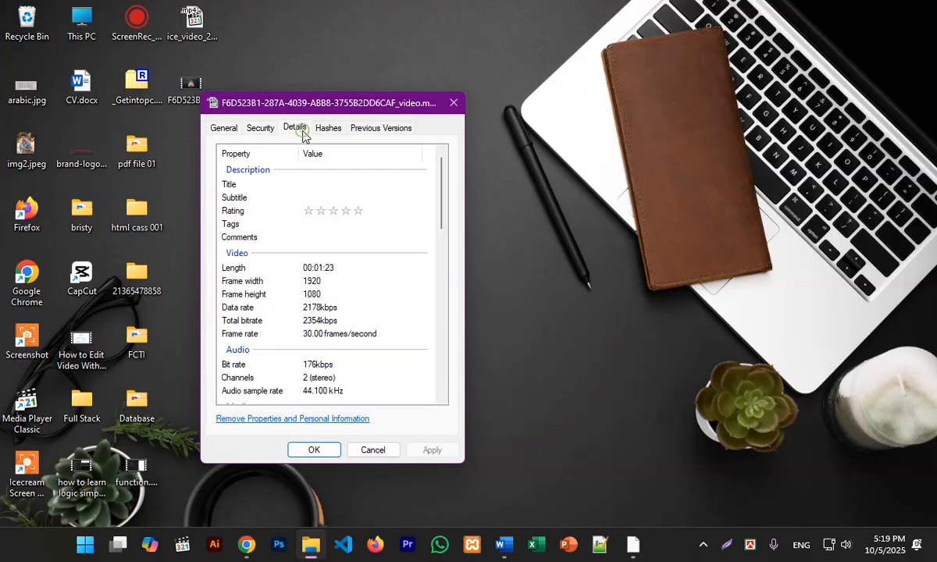
Set the video's title property to "Facebook Boost tutorial Bangla".
left_click(304, 183)
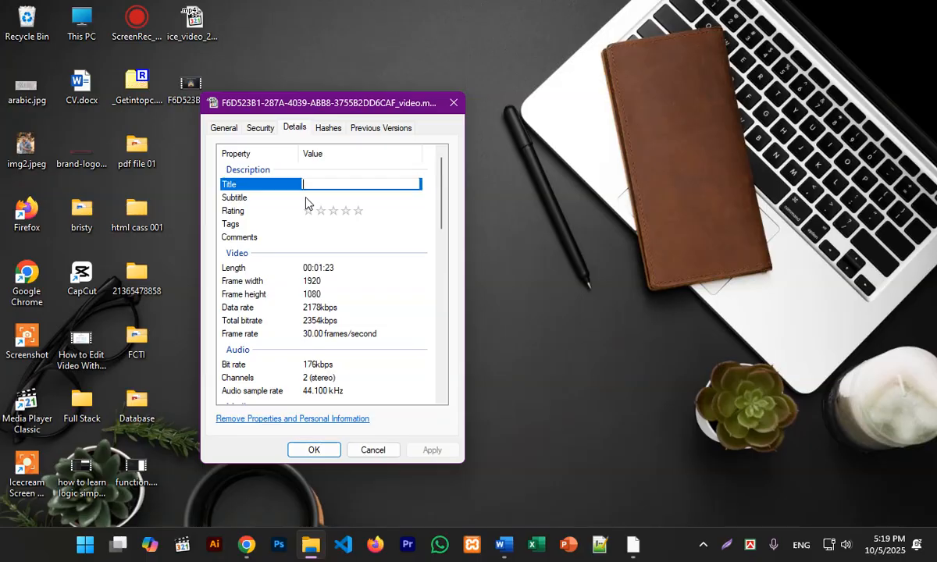
left_click(306, 197)
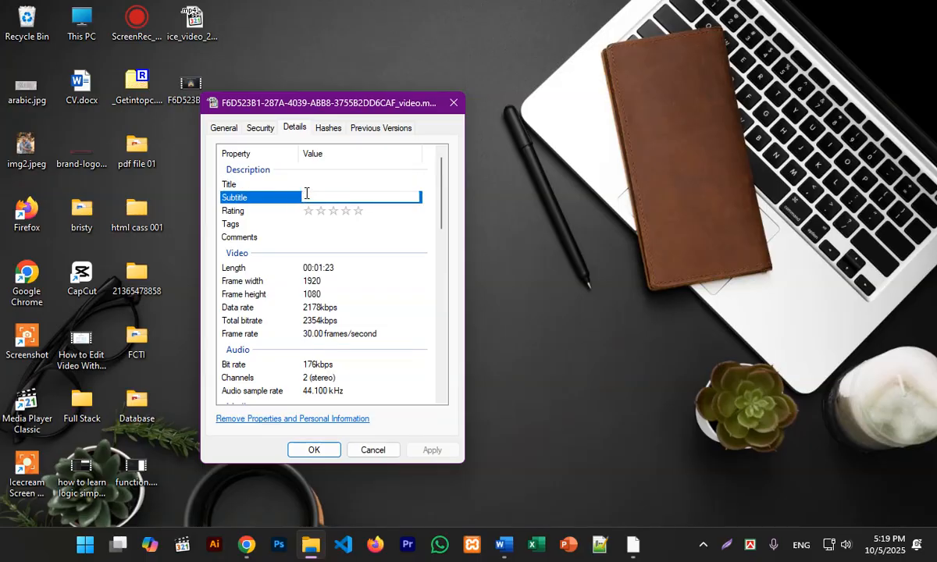
left_click(310, 182)
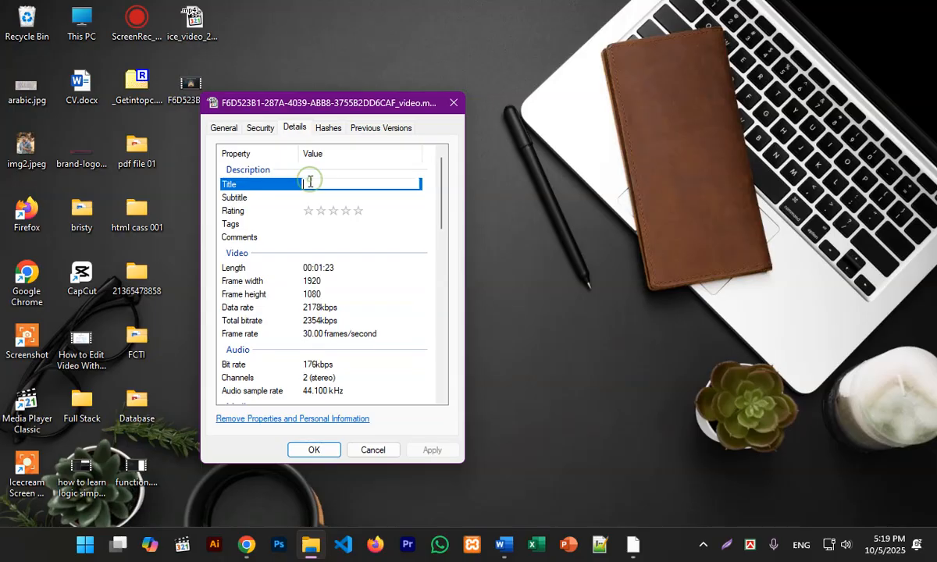
left_click_drag(286, 99, 347, 64)
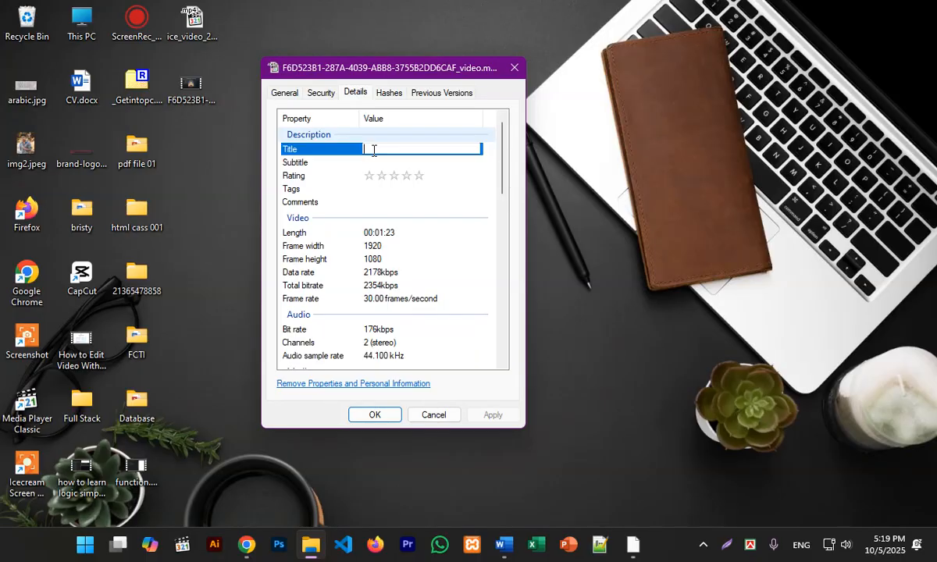
type("Facebook Boost tutorial Ban")
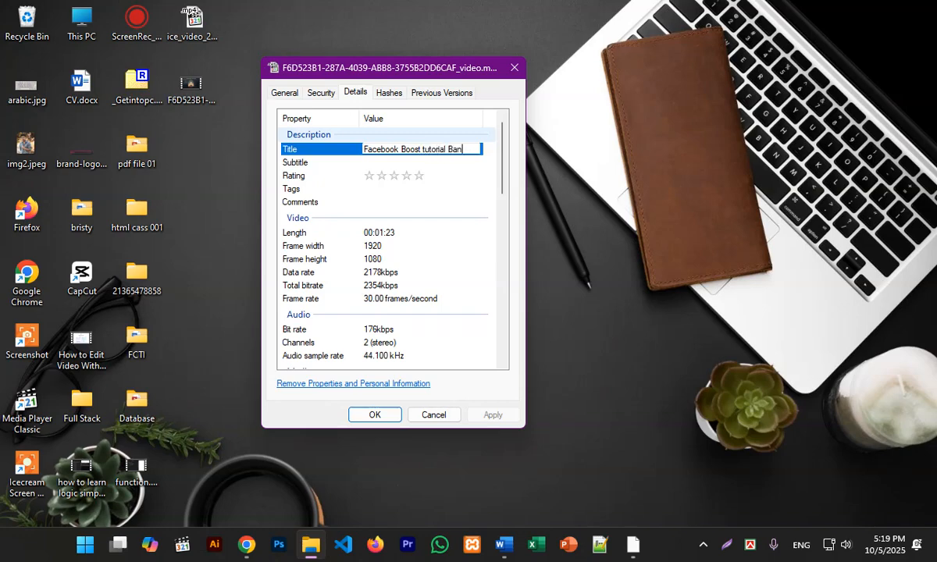
type("gla")
Set the video's subtitle to "FB Boost 2025" and give it a five-star rating.
left_click(397, 163)
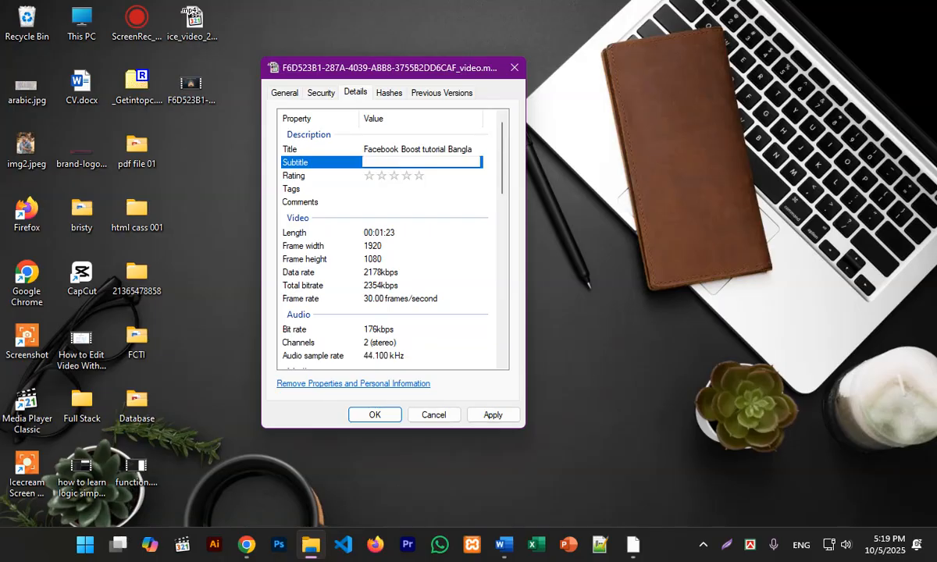
type("FB Boost 20258")
key("BackSpace")
left_click(418, 177)
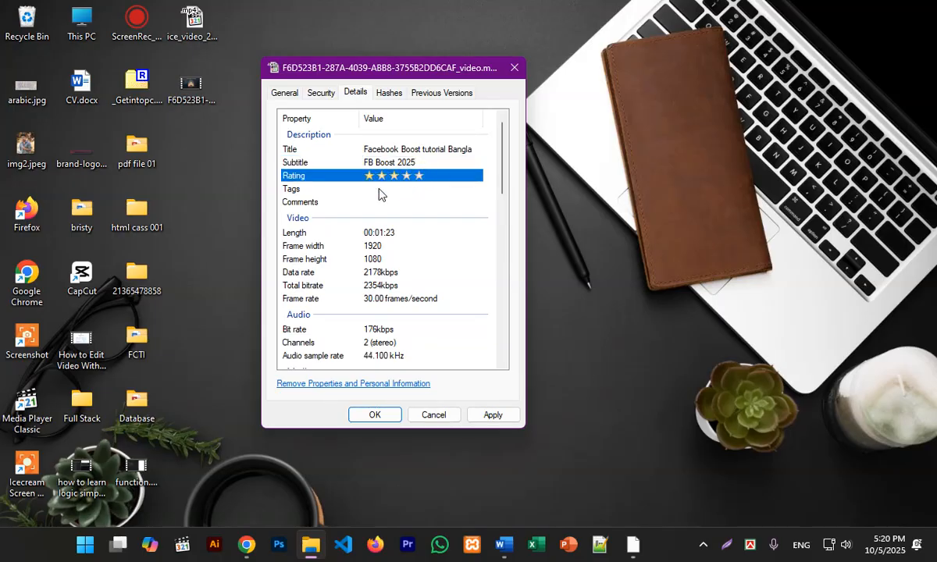
left_click(379, 193)
left_click(419, 178)
Add the tag "fb boost" to the video's properties.
left_click(418, 188)
type("fb boost")
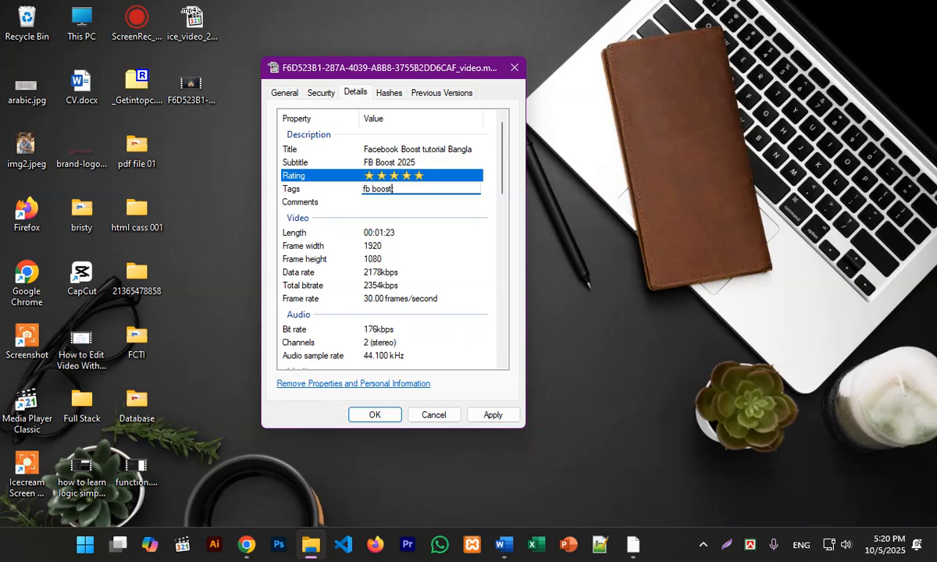
key("Return")
Add the tags "smm" and "social Midea Marketing" after the existing video tag.
left_click(416, 189)
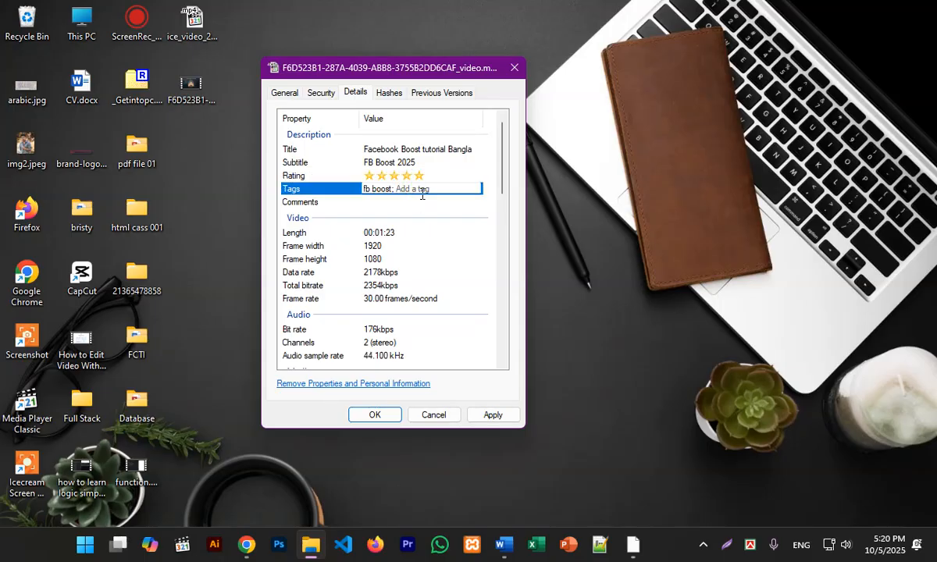
type("social")
key("BackSpace")
key("BackSpace")
key("BackSpace")
key("BackSpace")
type("mm")
type("sosial;")
key("BackSpace")
type("M")
type("idea")
type(" ;")
key("BackSpace")
type("Marketing")
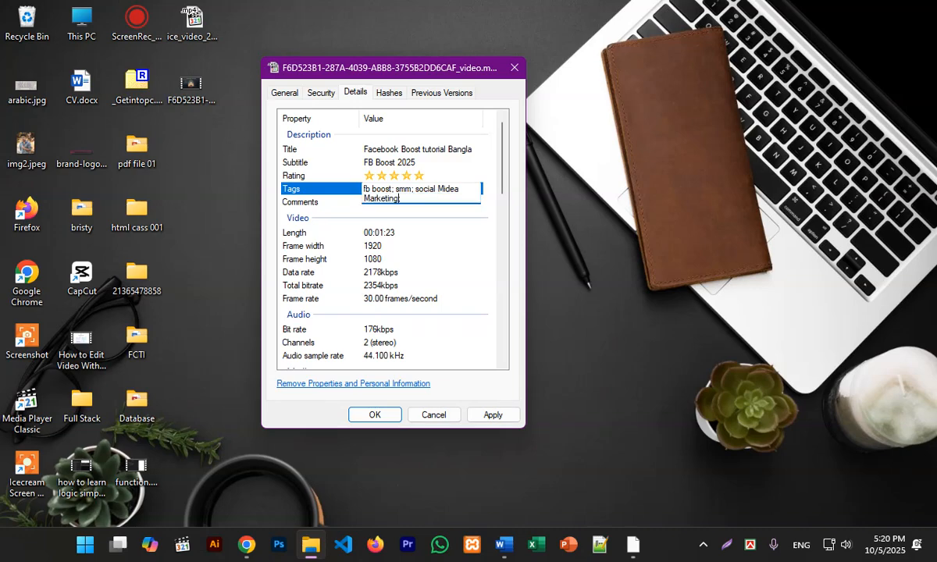
key("Return")
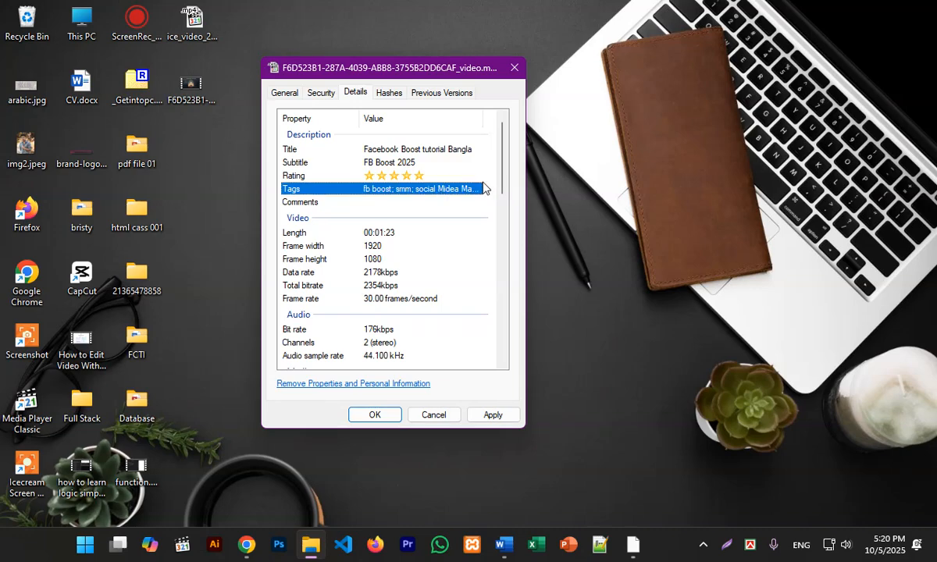
Add the tag "facebook ads" to the video, then save and close its properties.
left_click(438, 190)
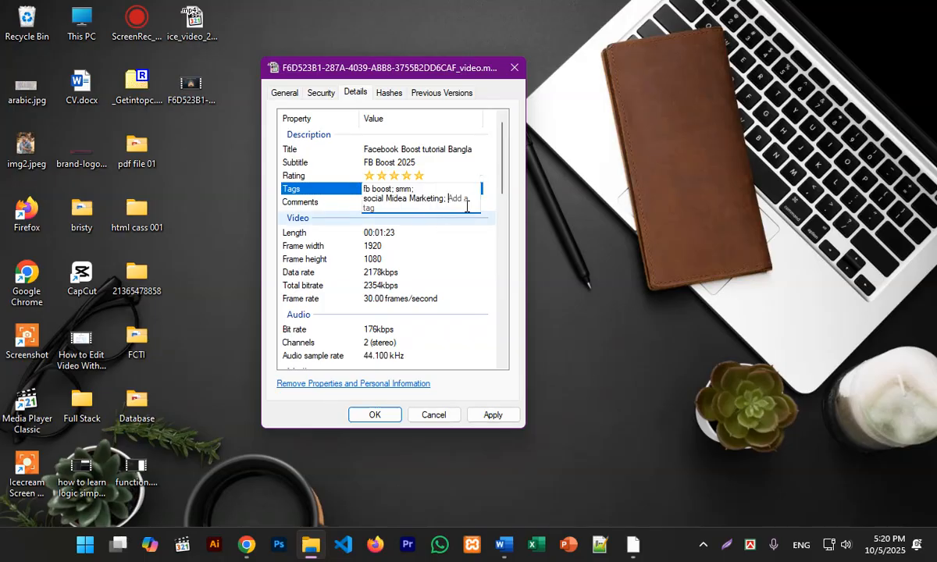
type("fa")
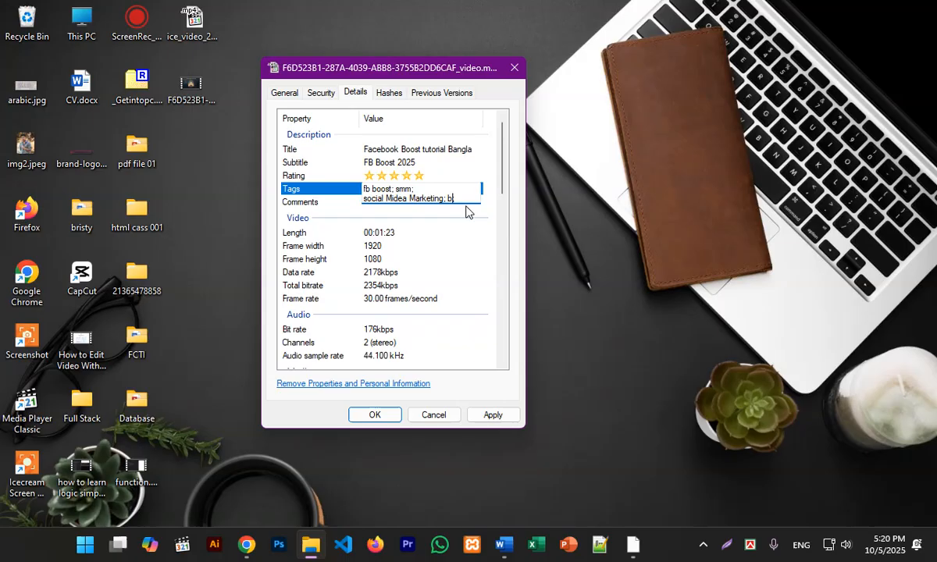
type("cebook ads;")
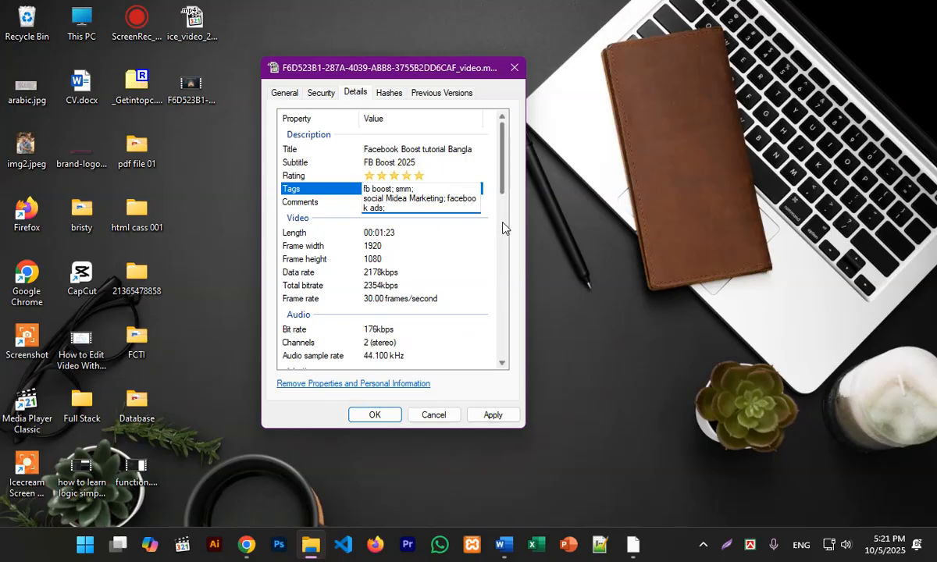
left_click(503, 216)
scroll(503, 219, "up", 6)
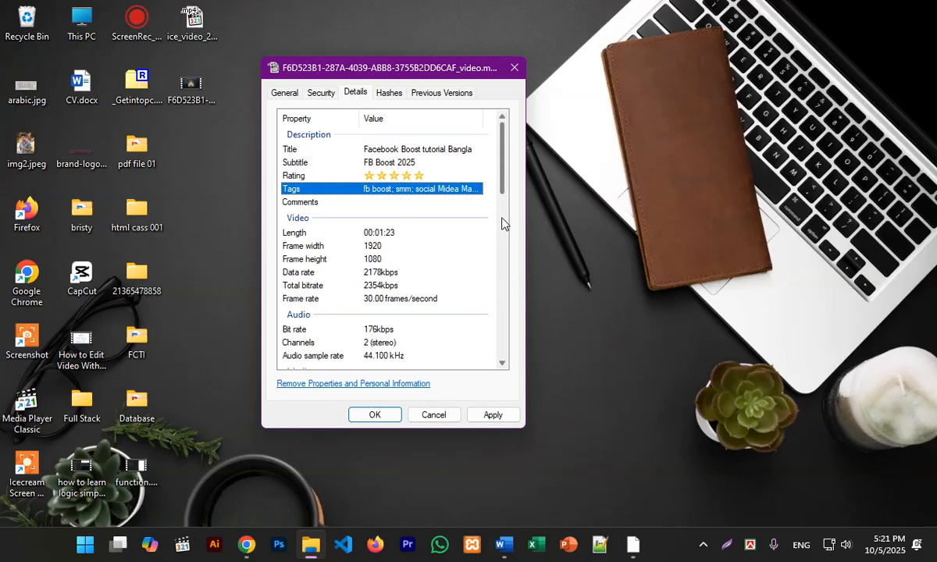
left_click(492, 415)
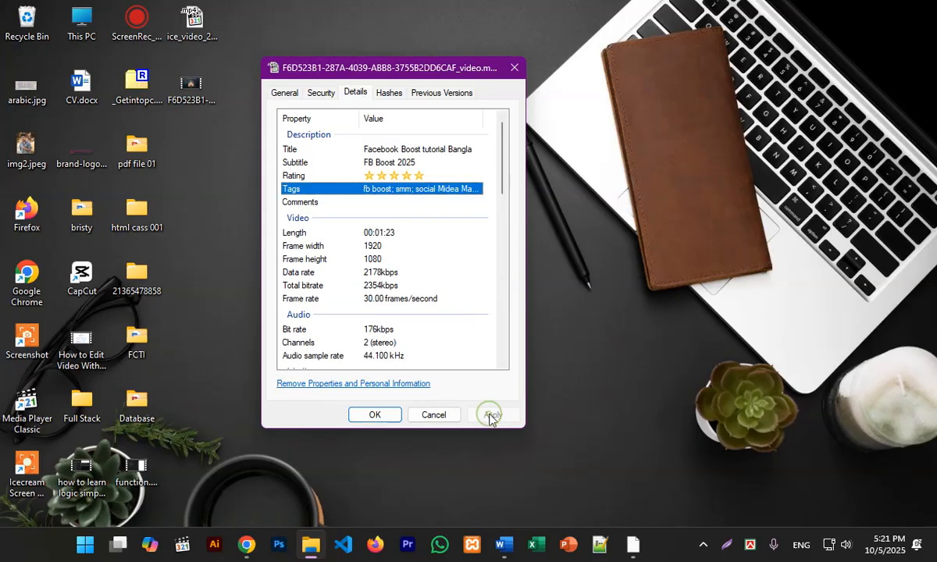
left_click(375, 415)
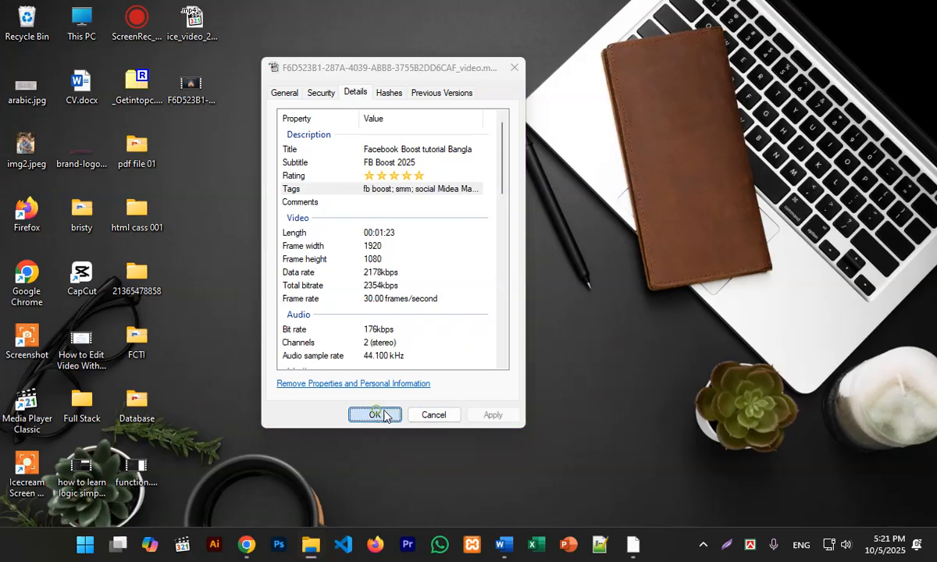
Rename the video file on the desktop as "Facebook Boost Tutorial Bangla.mp4".
right_click(203, 96)
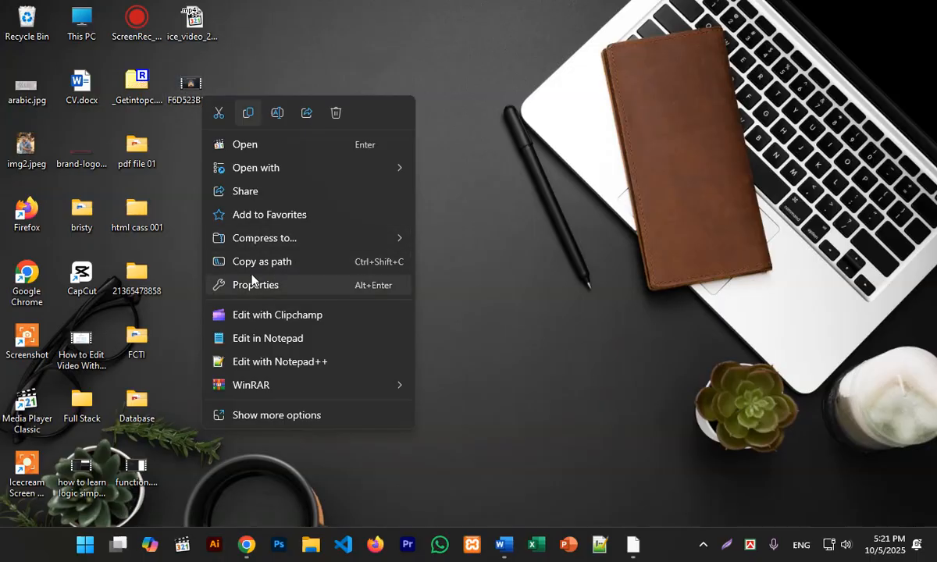
left_click(289, 415)
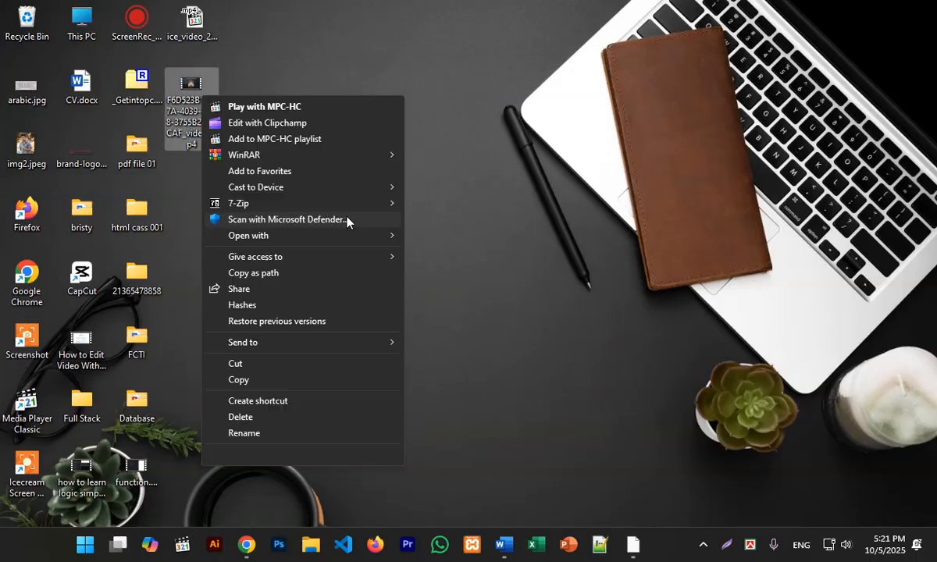
left_click(244, 434)
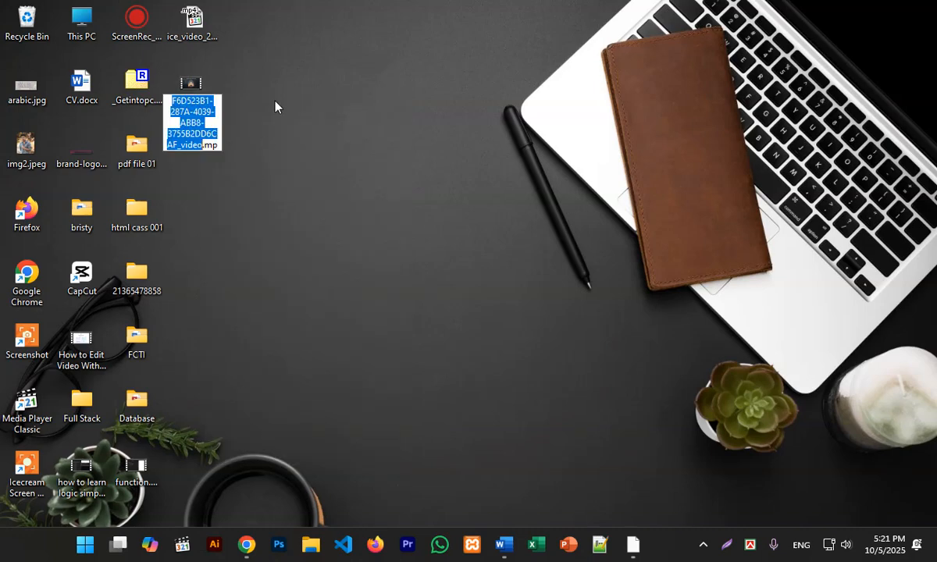
type("Facebook")
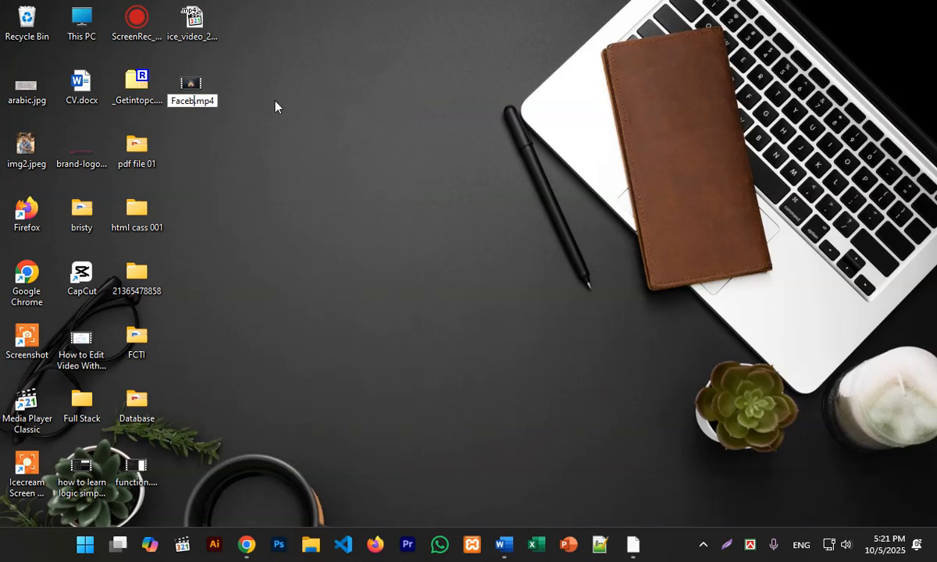
type(" Boos")
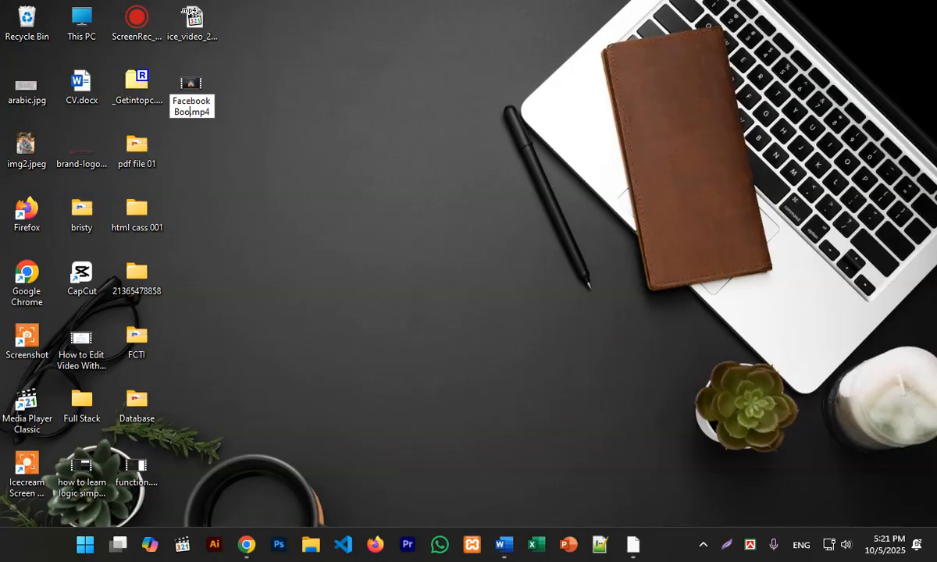
type("t Tu")
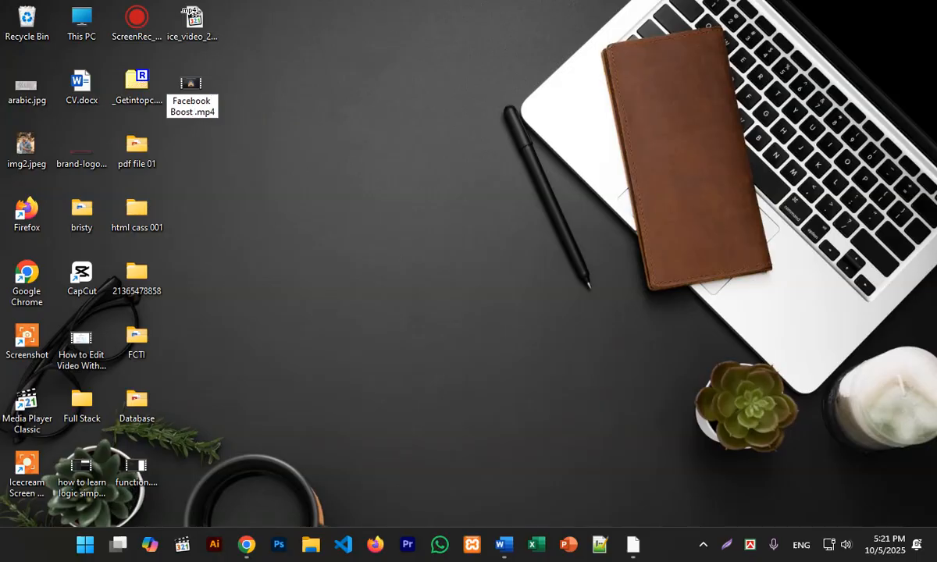
type("torial ")
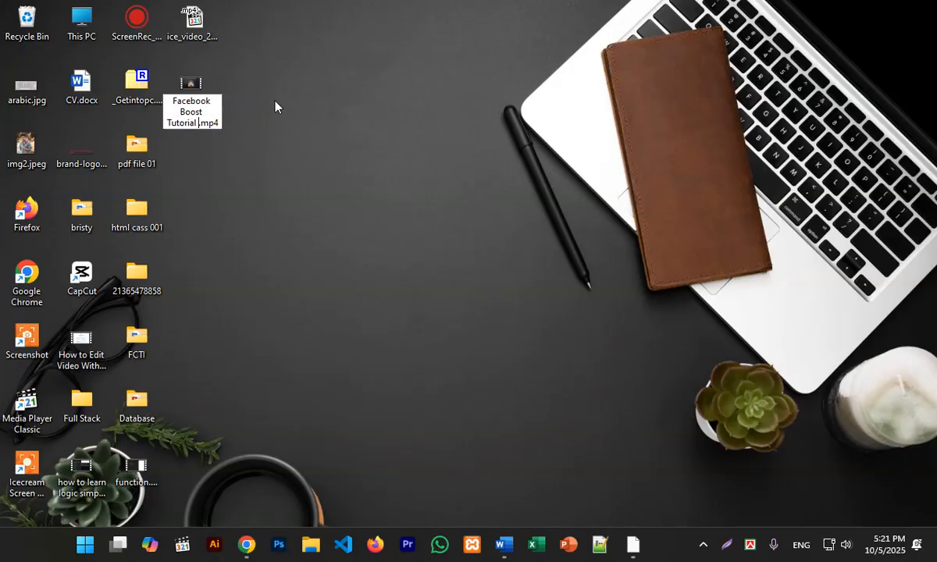
type("Bangla")
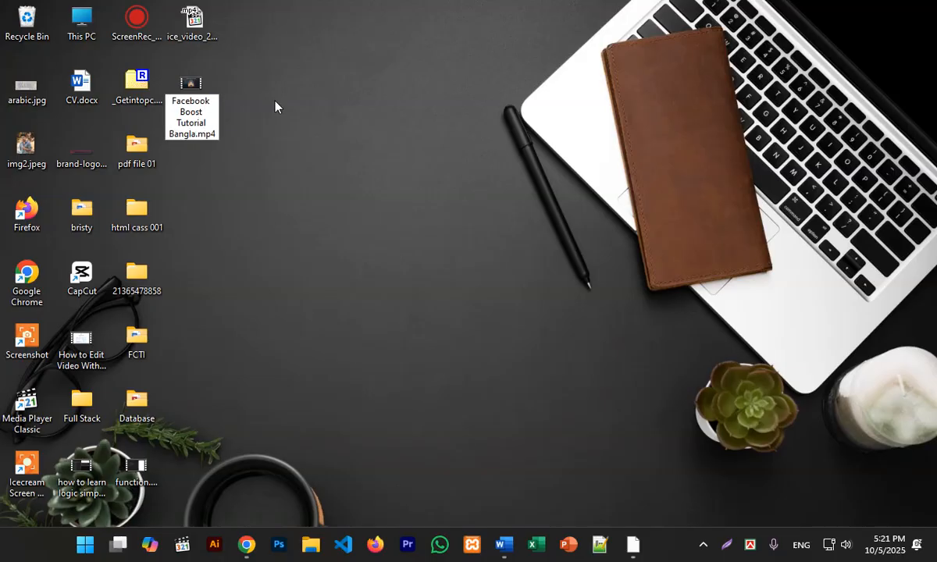
left_click(280, 94)
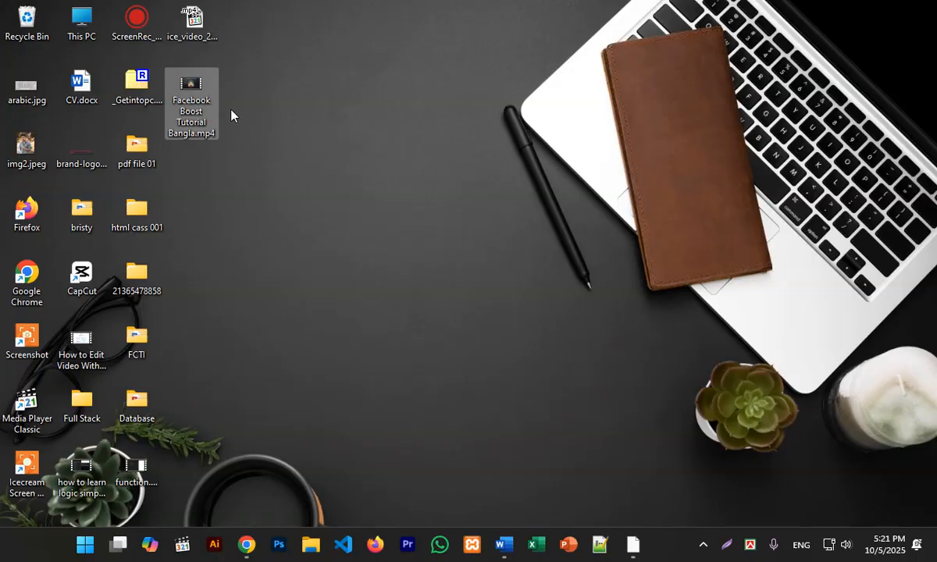
left_click(257, 114)
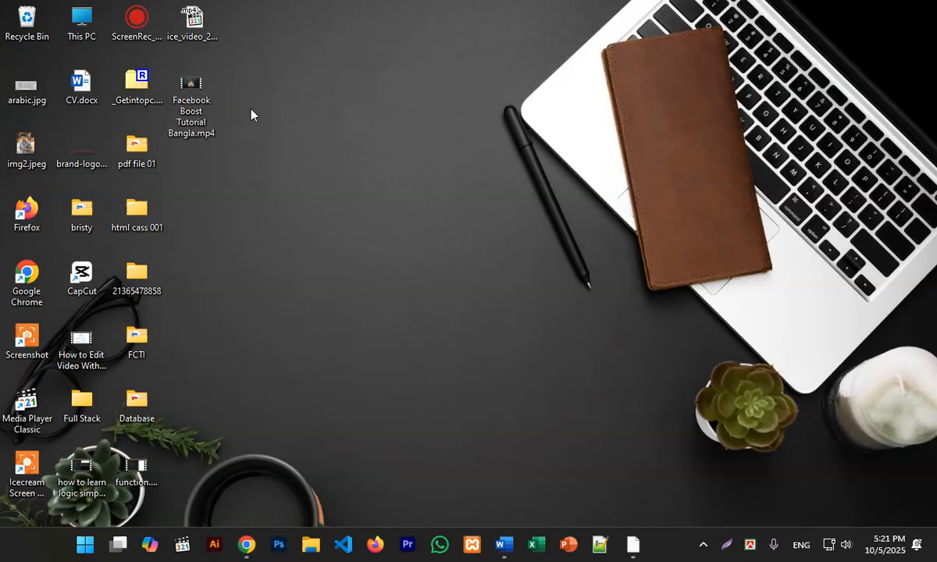
Switch to Chrome and look over the Pixel Point page's health and Intro sections.
left_click(195, 111)
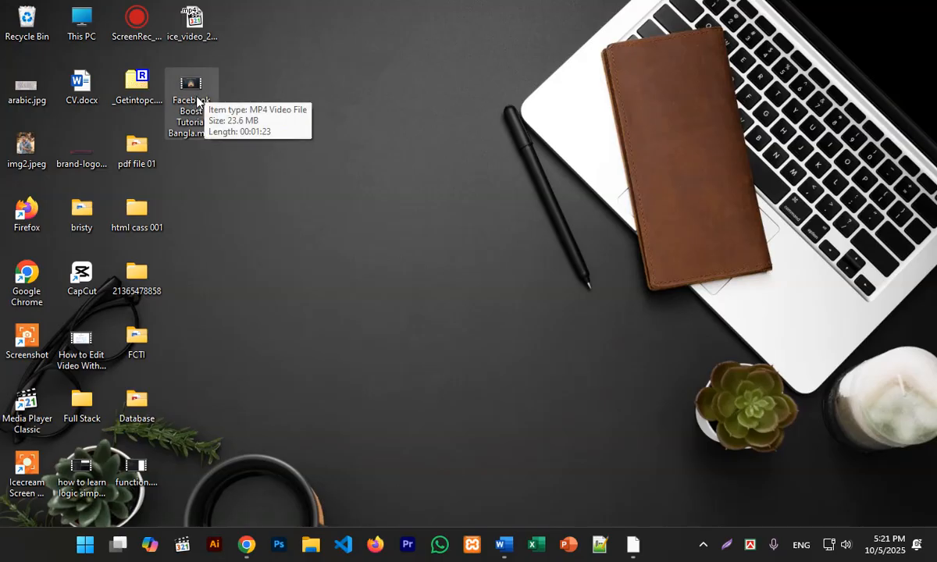
left_click(246, 545)
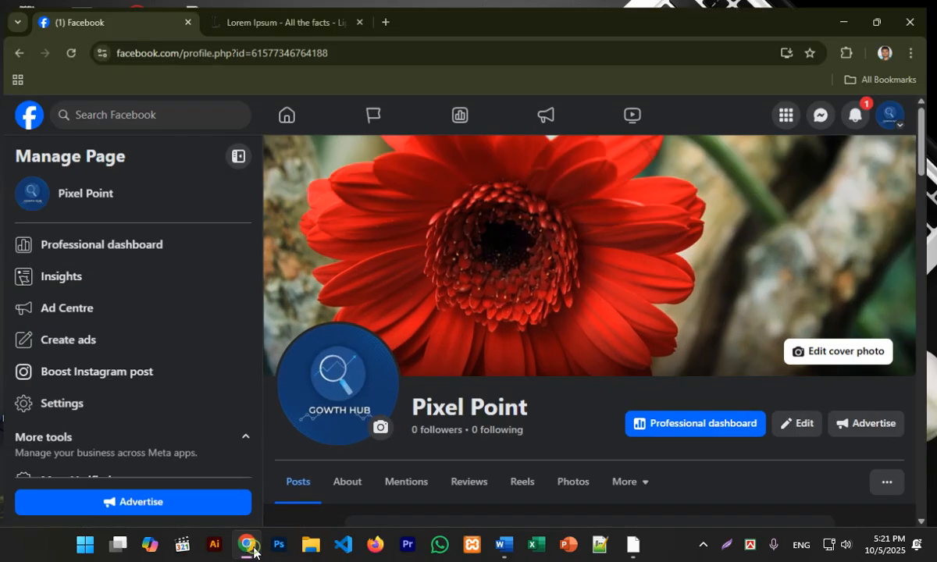
scroll(568, 295, "down", 6)
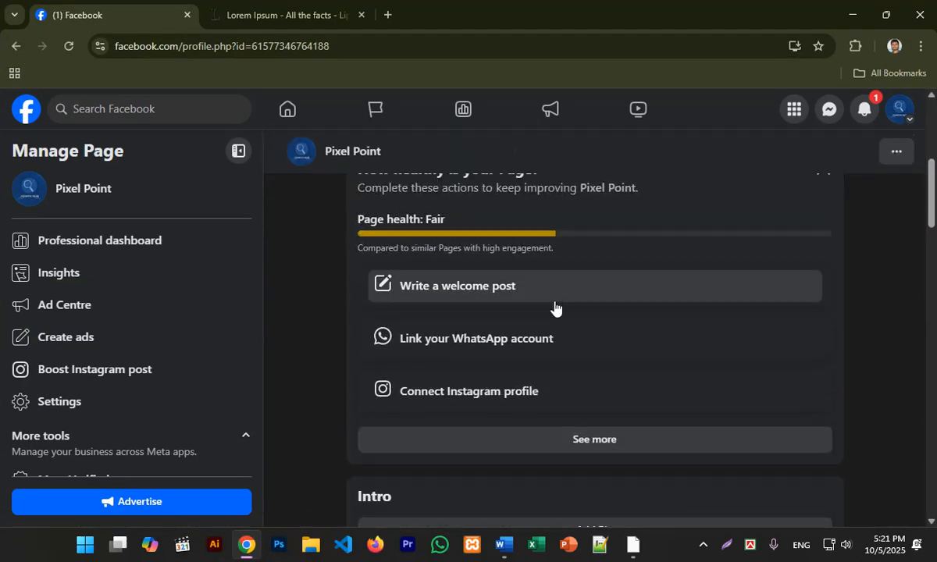
scroll(656, 301, "down", 1)
scroll(543, 263, "down", 1)
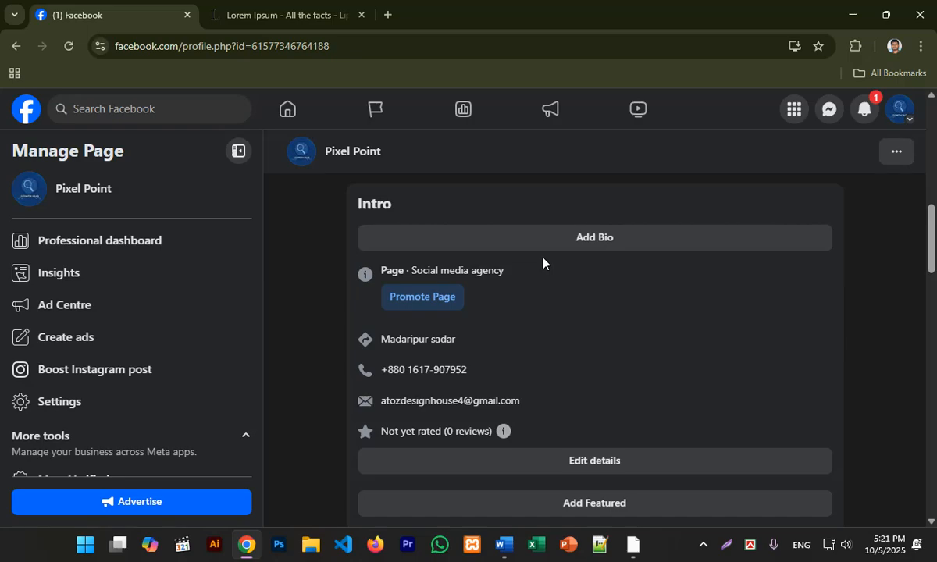
scroll(543, 263, "down", 1)
scroll(543, 263, "down", 2)
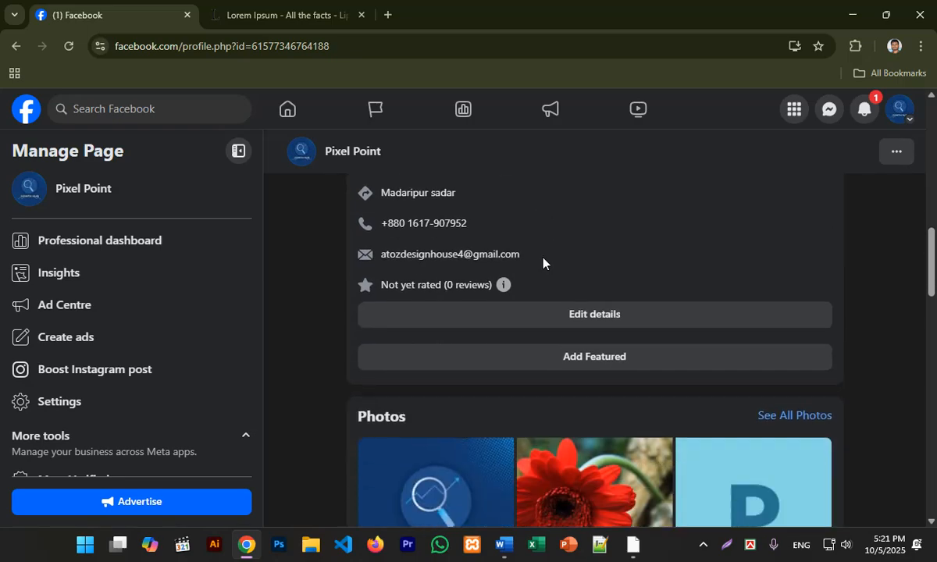
scroll(543, 263, "up", 2)
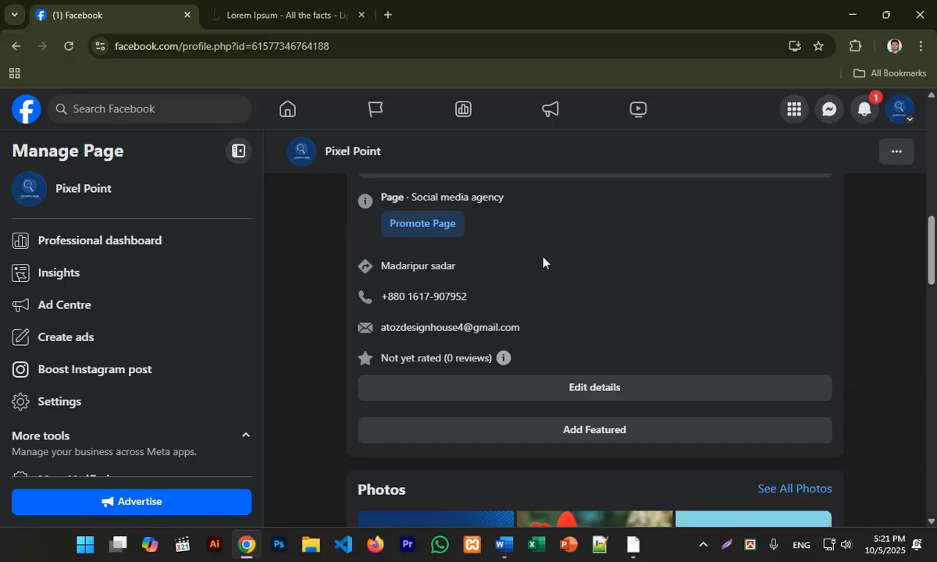
scroll(542, 261, "up", 7)
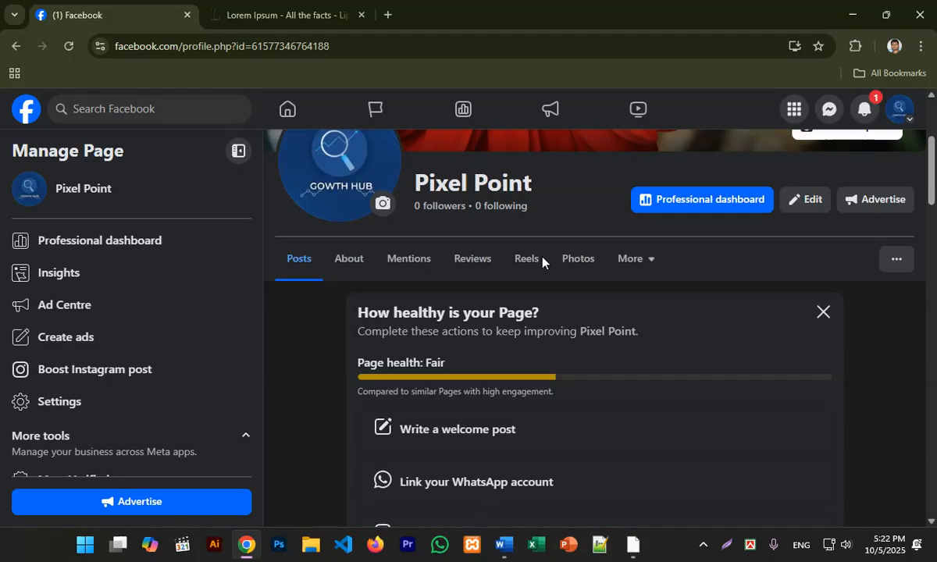
Start a new photo/video post on the Pixel Point page with "Facebook Boost Tutorial Bangla.mp4" attached.
scroll(542, 261, "down", 7)
scroll(556, 304, "down", 4)
scroll(558, 310, "up", 3)
scroll(560, 309, "down", 5)
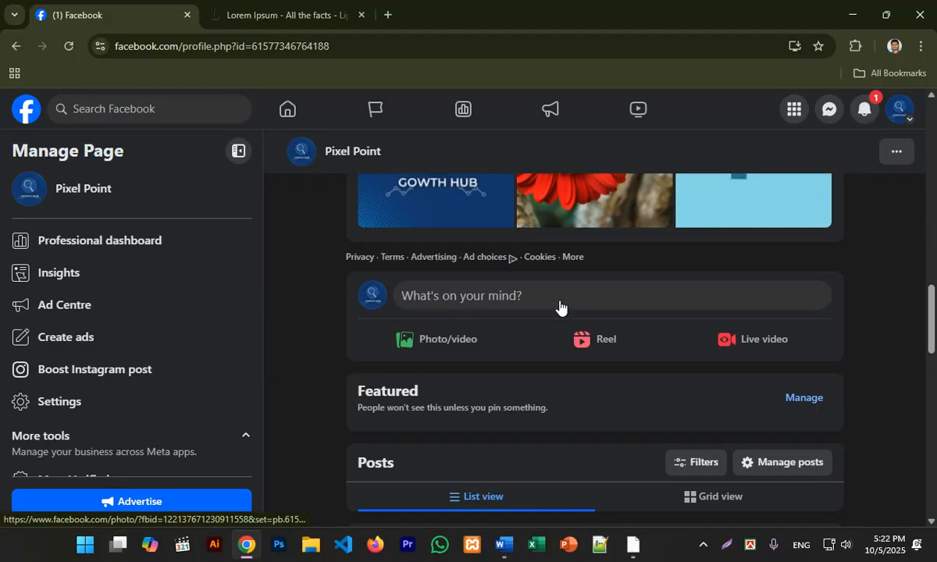
left_click(487, 340)
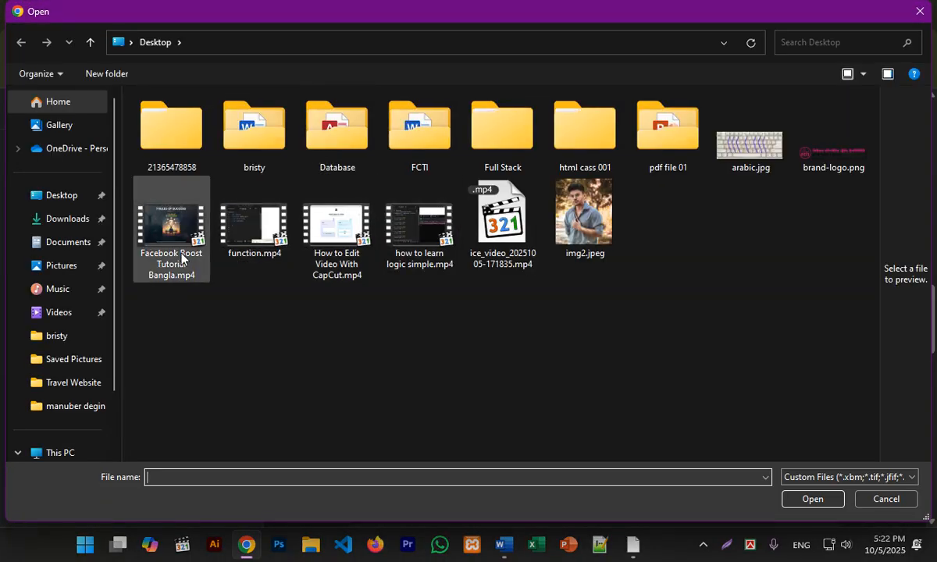
double_click(172, 235)
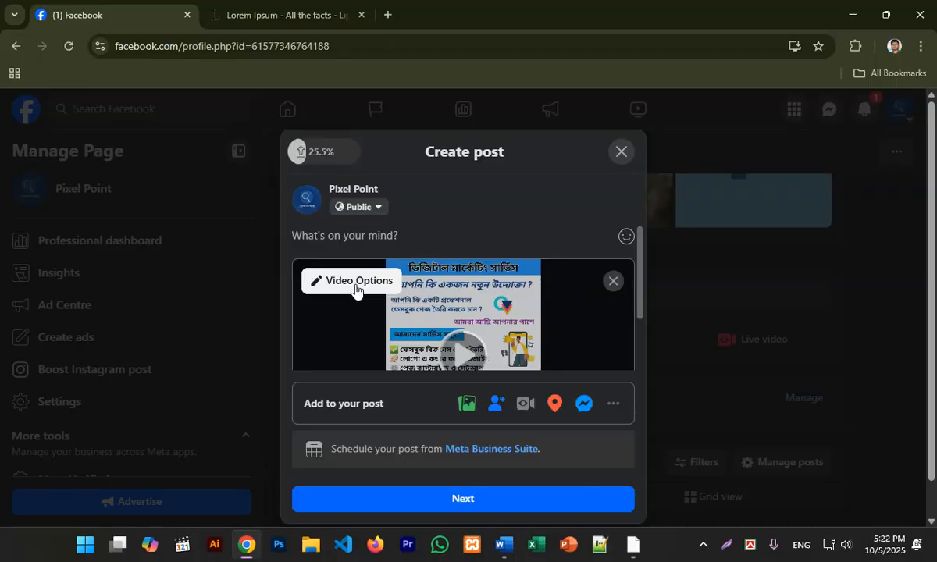
Open the attached video's options and pause its preview.
left_click(356, 284)
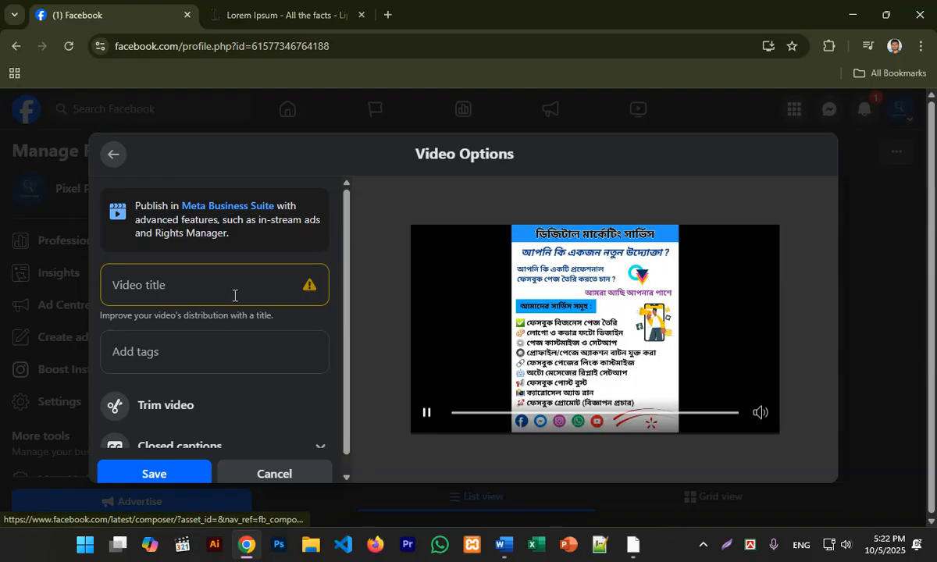
left_click(235, 295)
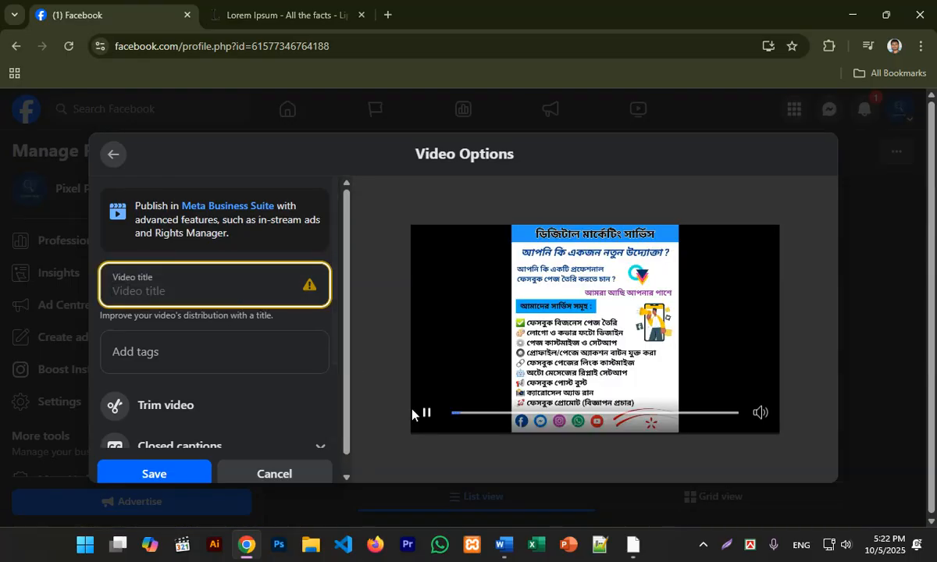
left_click(426, 414)
Set the video title to "ডিজিটাল মার্কেটিং সার্ভিস".
left_click(225, 292)
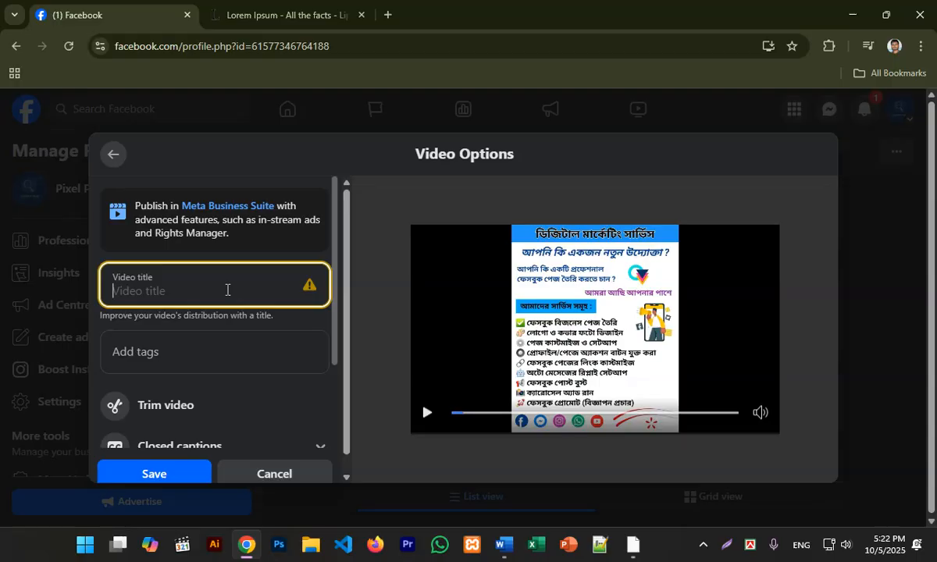
type("Fa")
key("BackSpace")
key("BackSpace")
type("ডি")
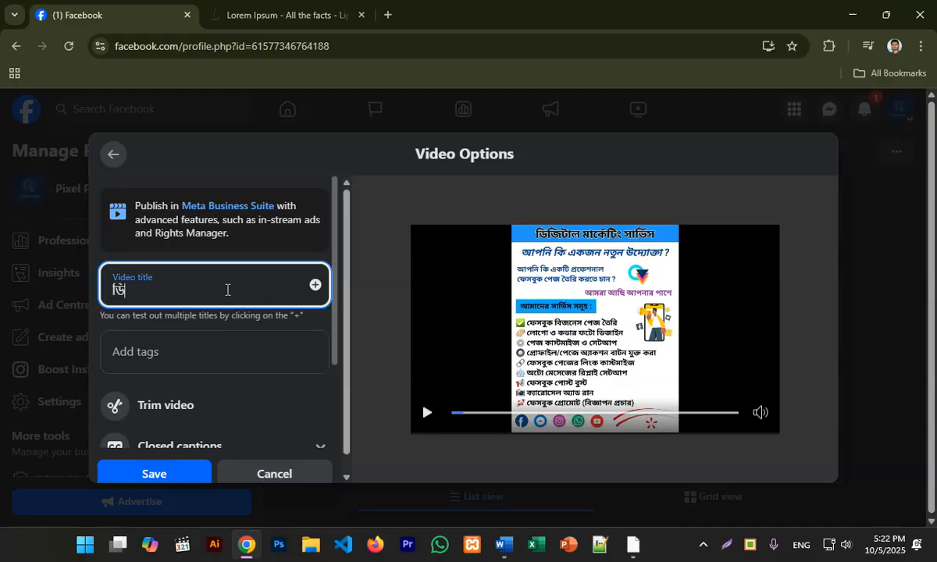
type("জিটাল মাক")
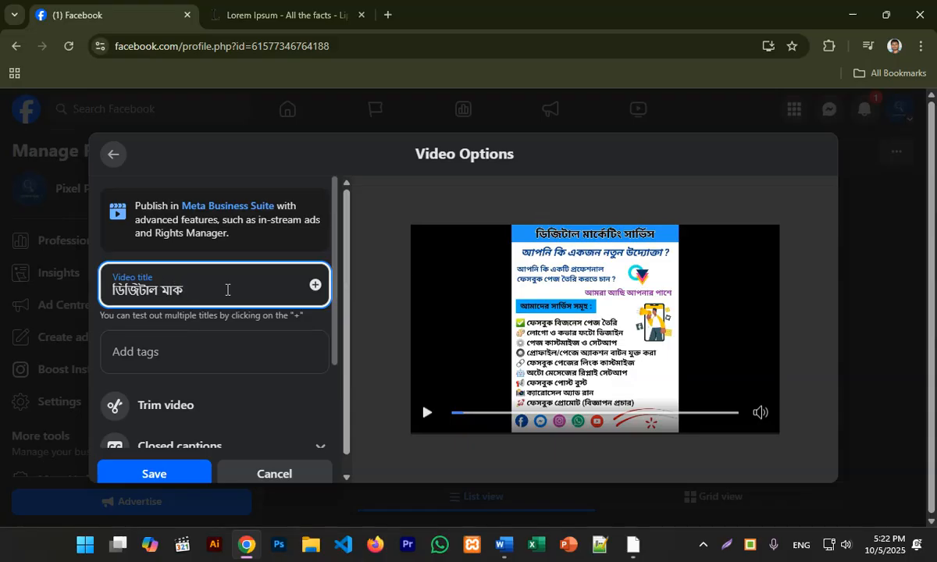
key("BackSpace")
type("কেটিং সার্ভিস")
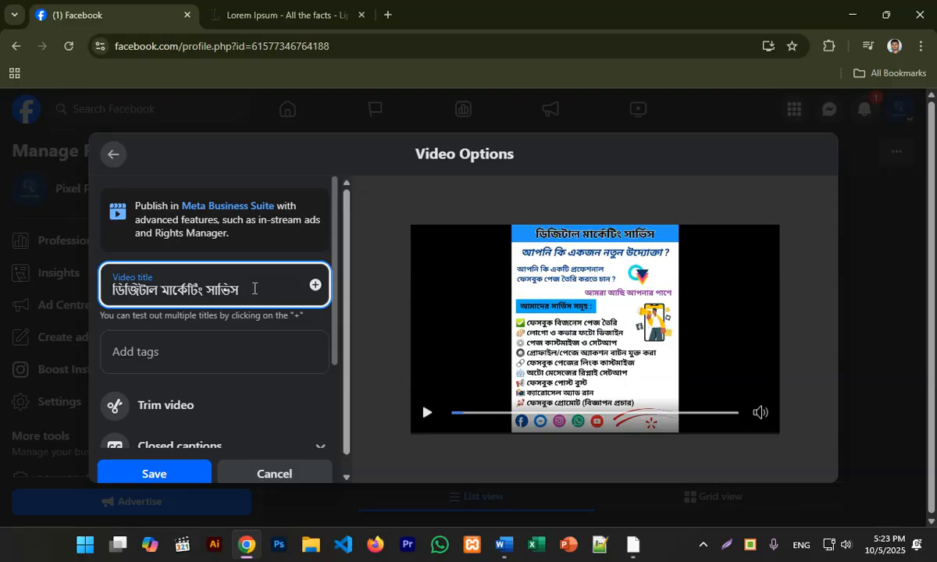
Enter the tag "facebook marketing" for the video, submit it and dismiss the resulting dialog.
left_click(234, 360)
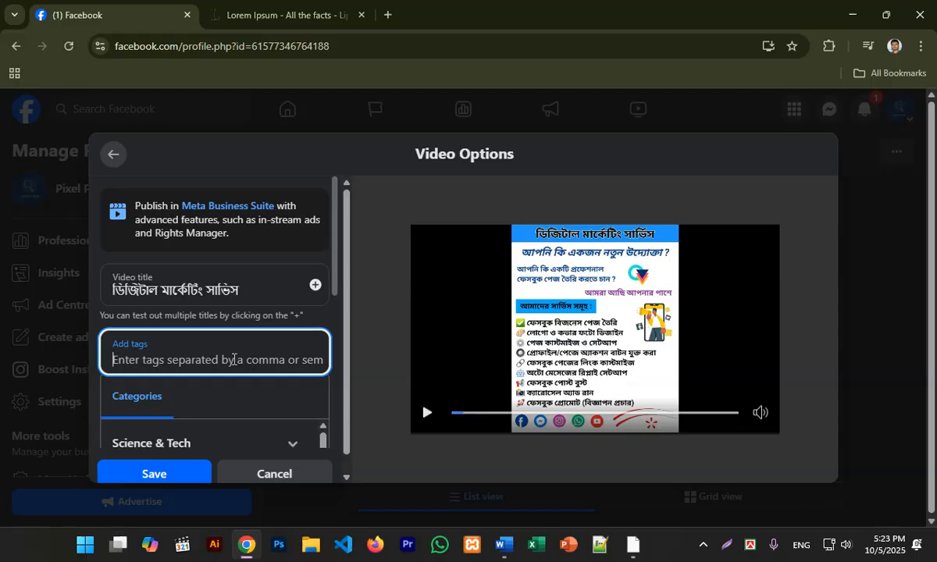
type("face")
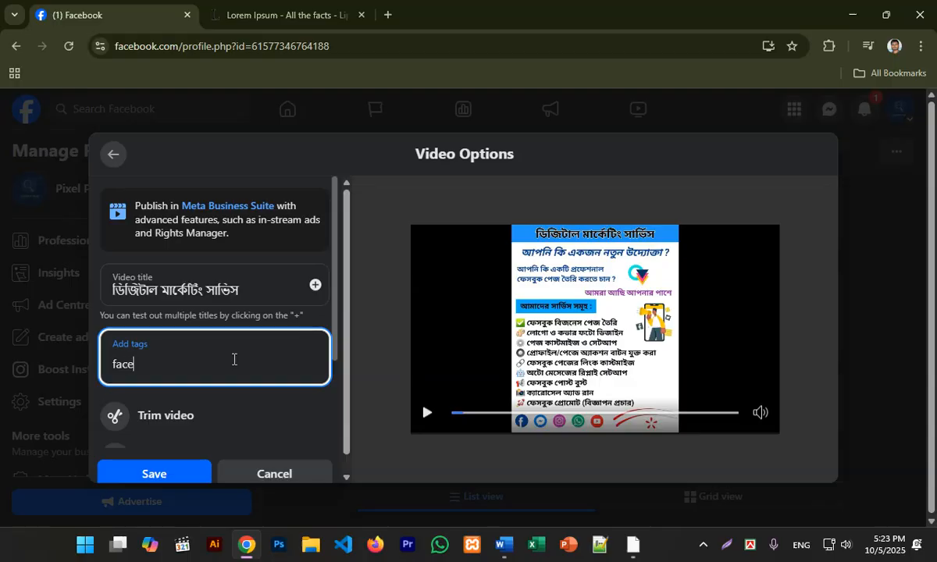
type("book marketing")
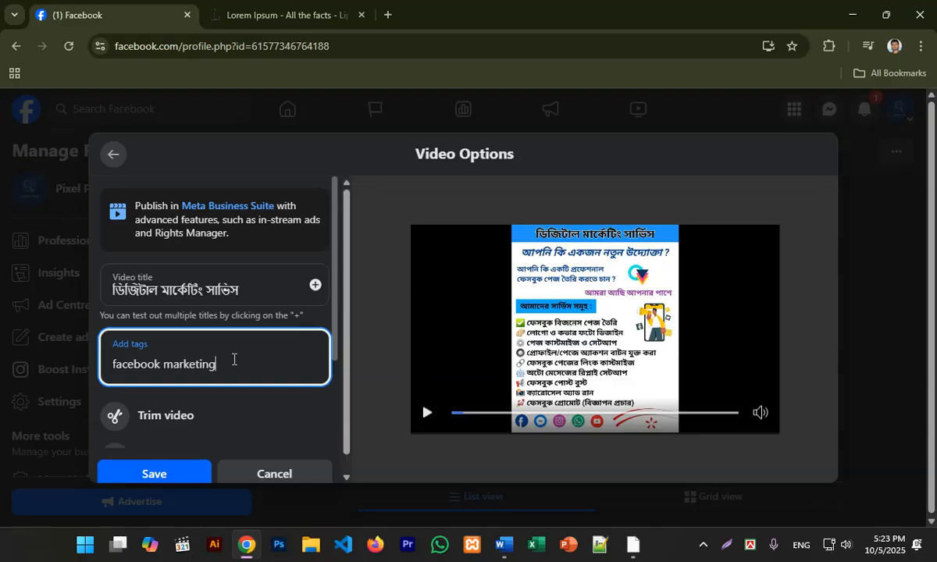
key("Return")
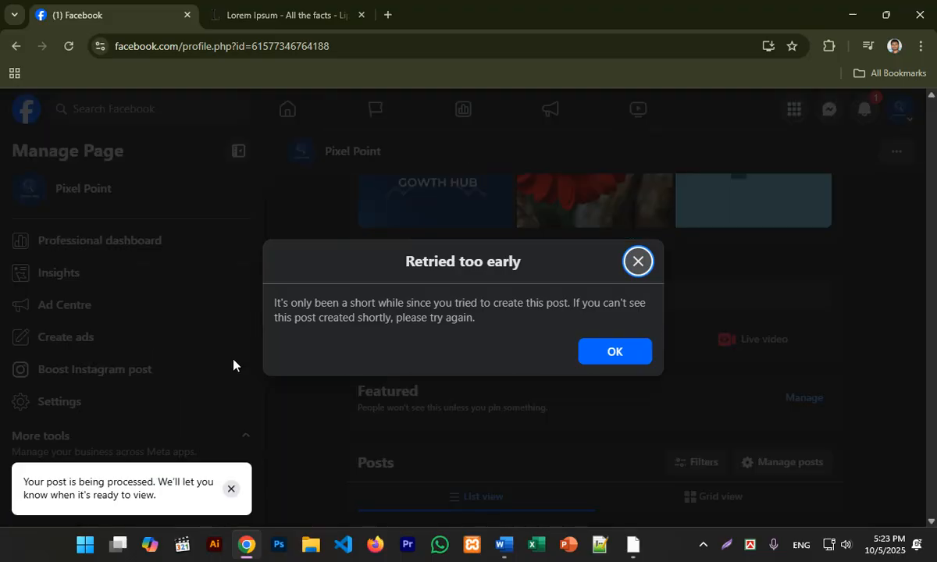
left_click(638, 261)
Check the page's posts and notifications for the new video post, reloading the page in between.
scroll(556, 368, "down", 6)
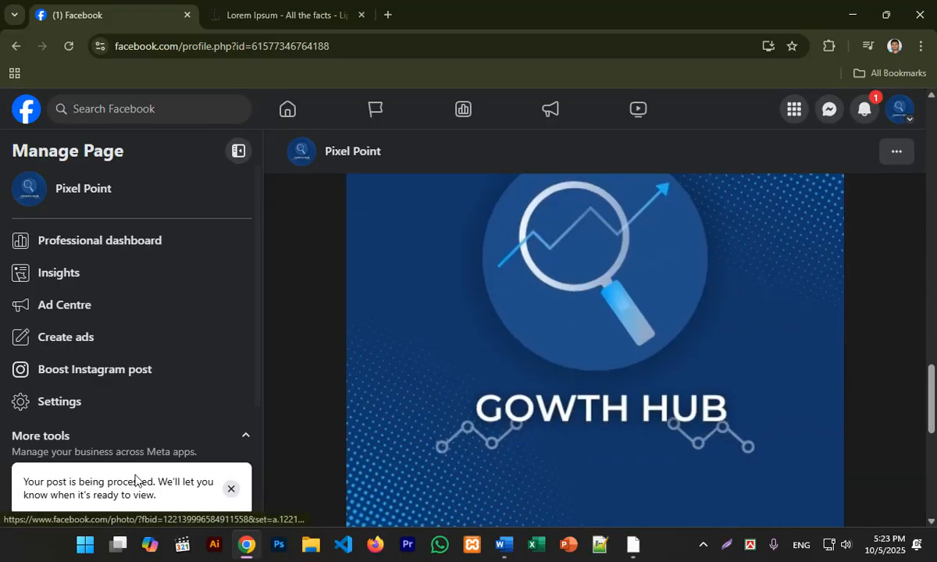
scroll(355, 477, "down", 5)
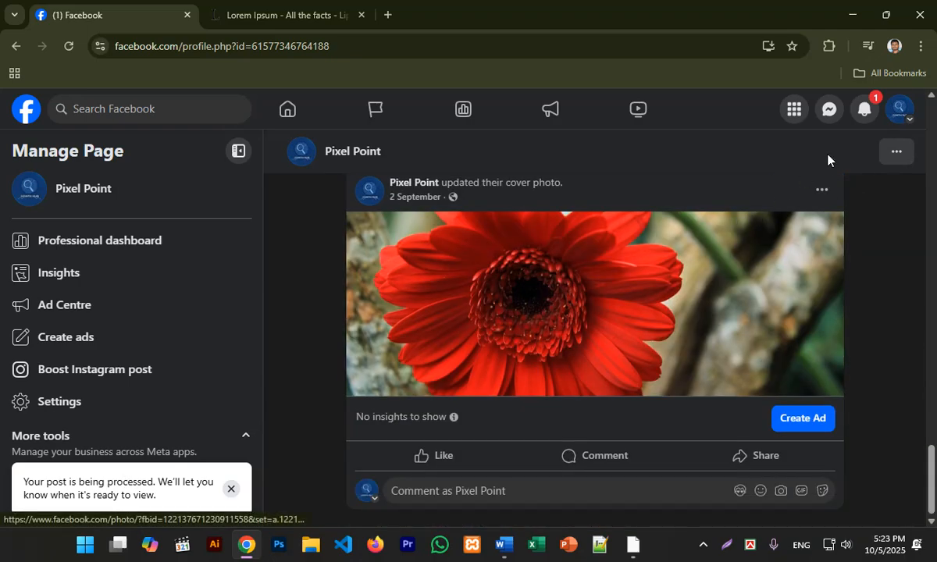
left_click(866, 108)
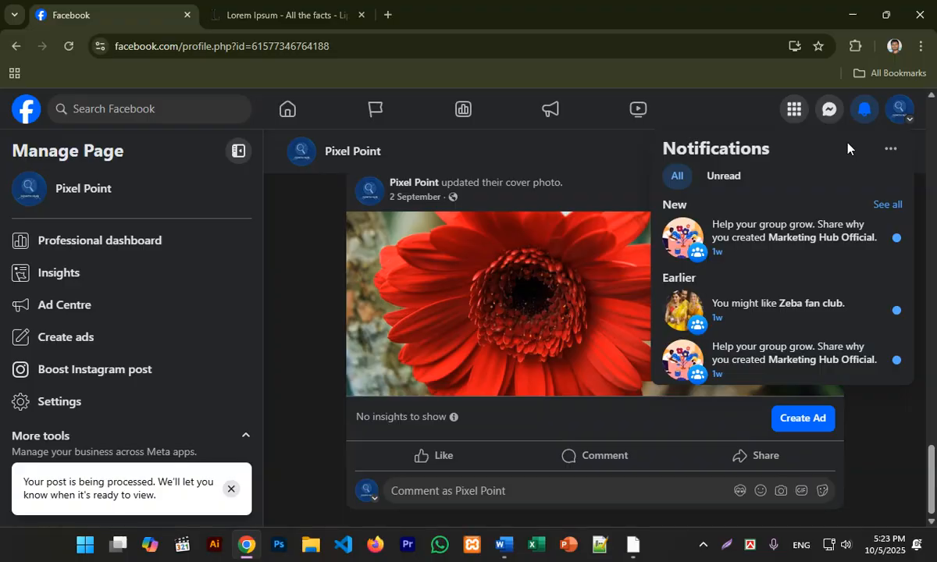
left_click(865, 109)
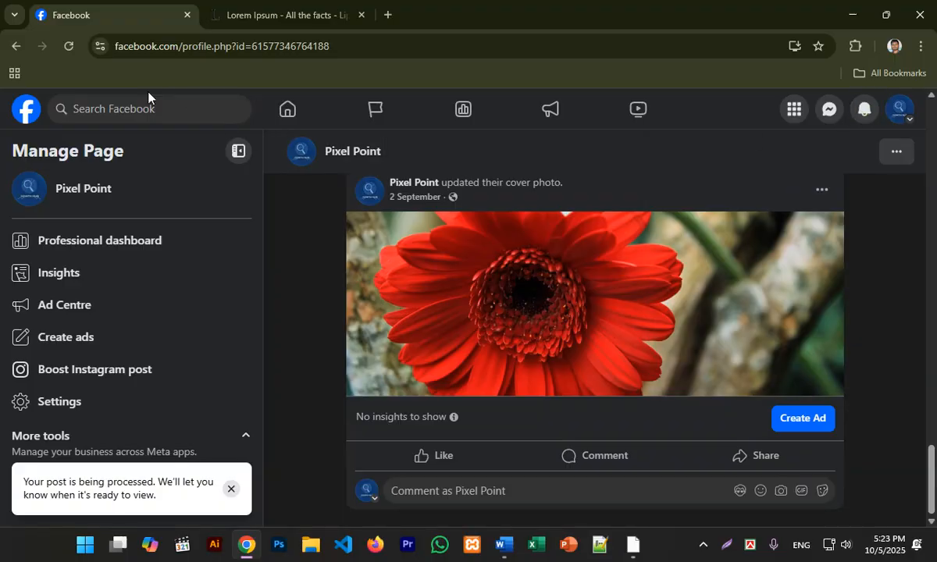
left_click(63, 40)
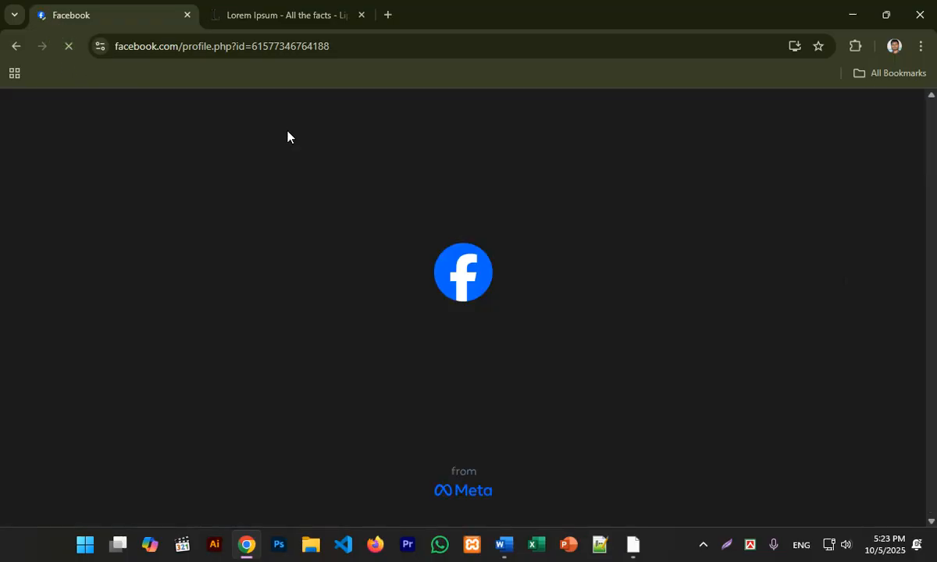
scroll(592, 316, "down", 6)
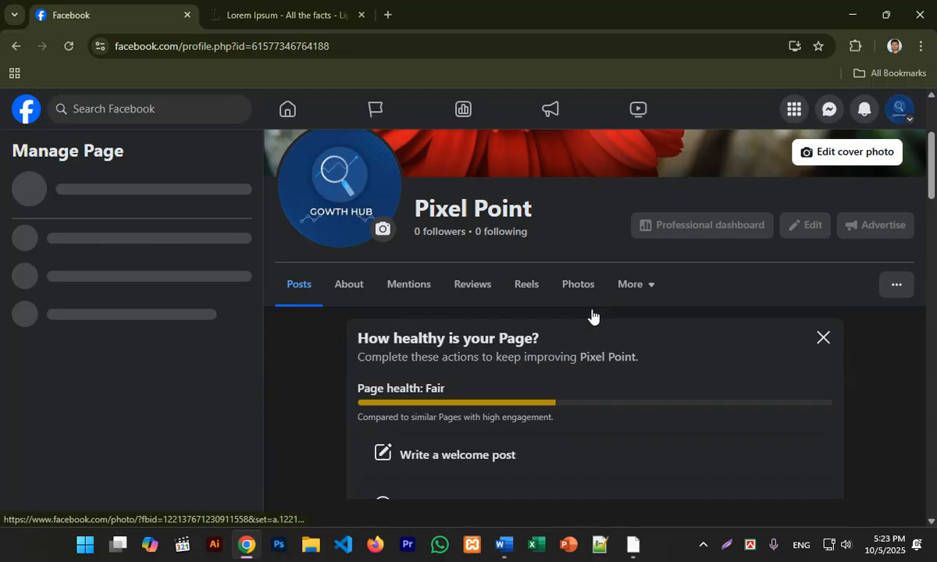
scroll(594, 318, "down", 10)
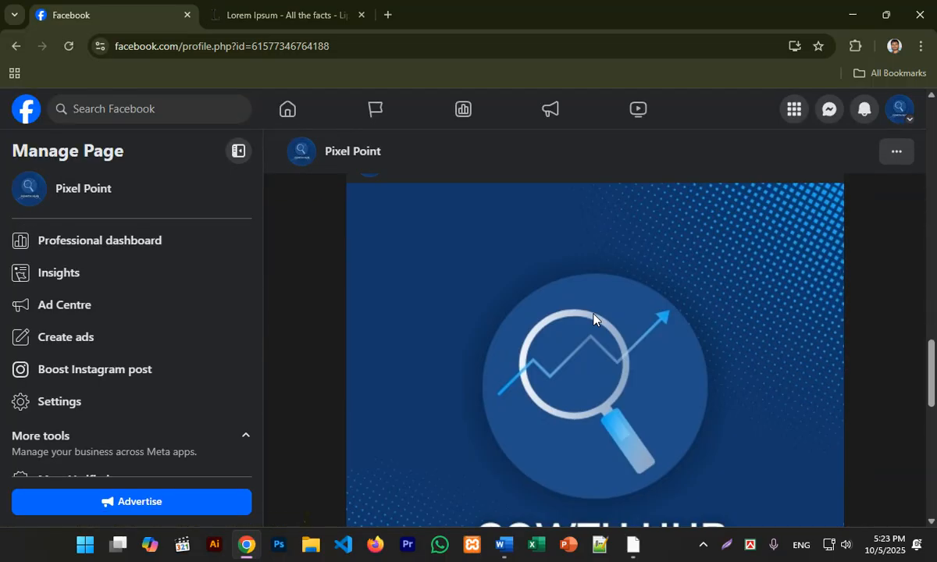
left_click(861, 113)
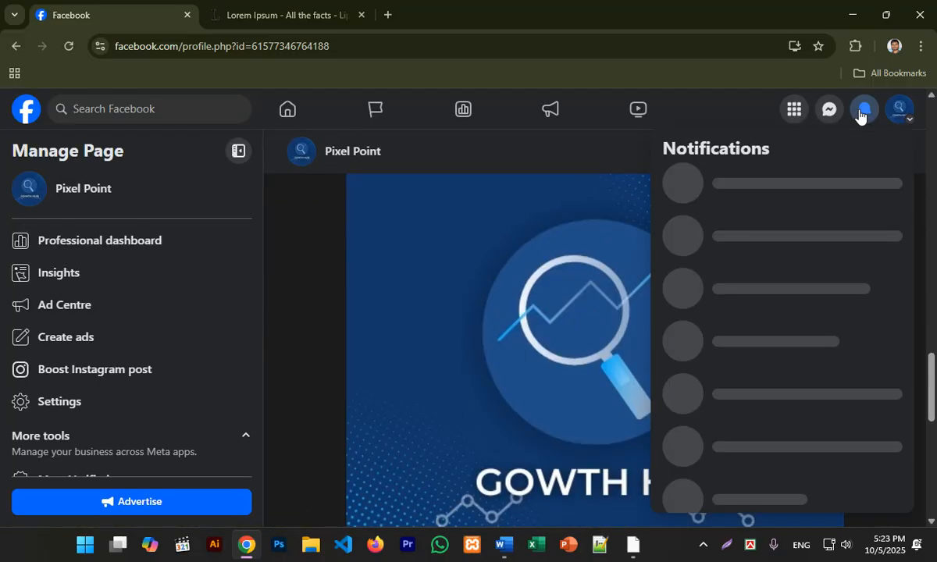
left_click(861, 115)
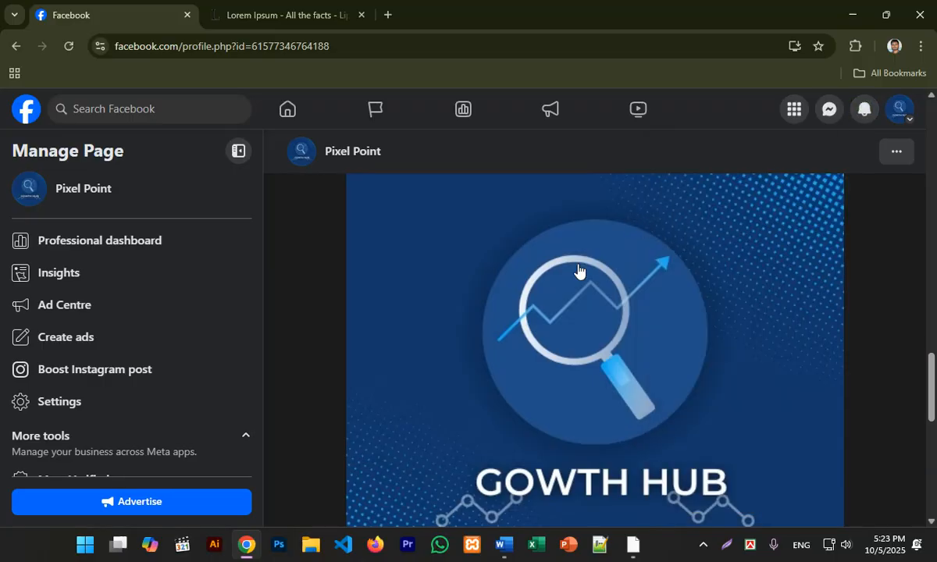
Start another photo/video post on the page and attach "Facebook Boost Tutorial Bangla.mp4" again.
scroll(579, 268, "up", 6)
scroll(578, 279, "down", 5)
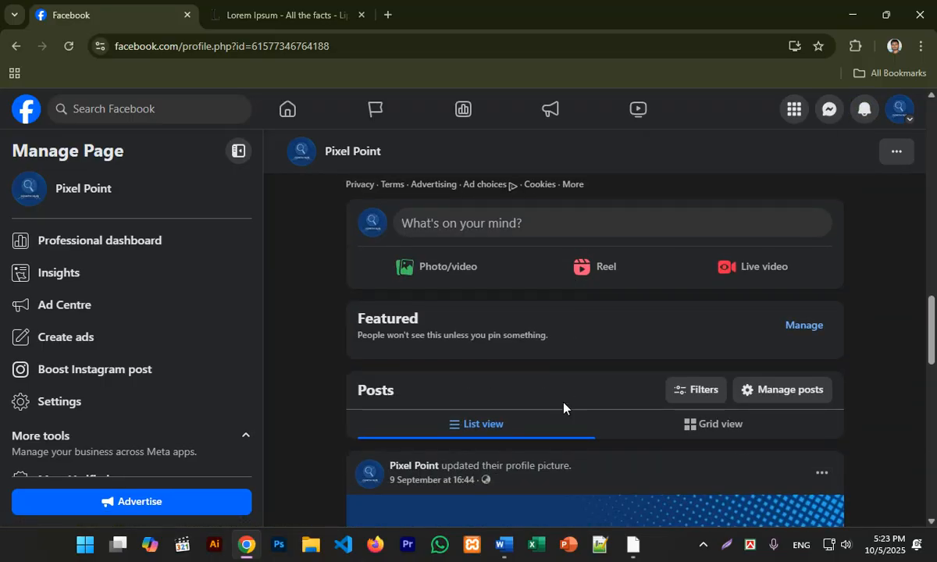
left_click(472, 268)
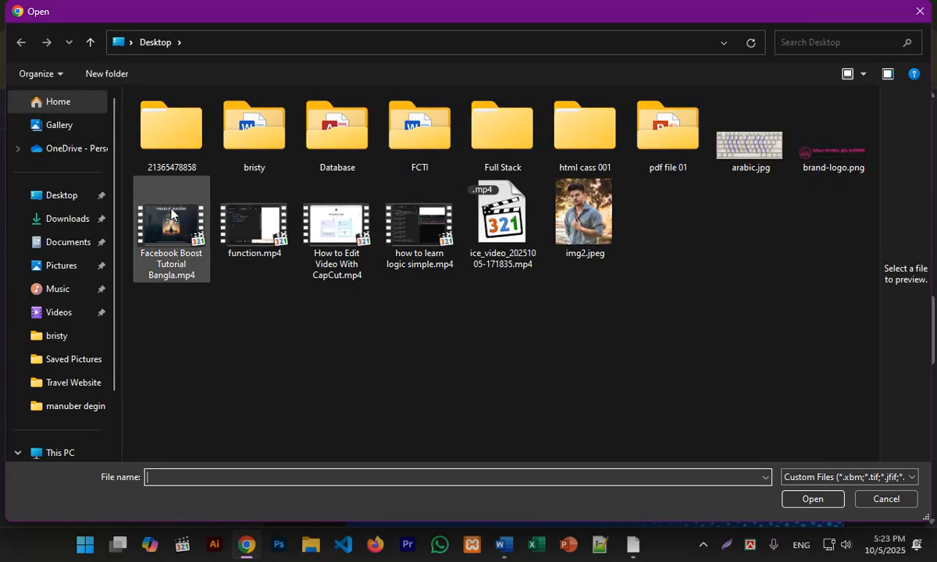
left_click(182, 227)
double_click(182, 226)
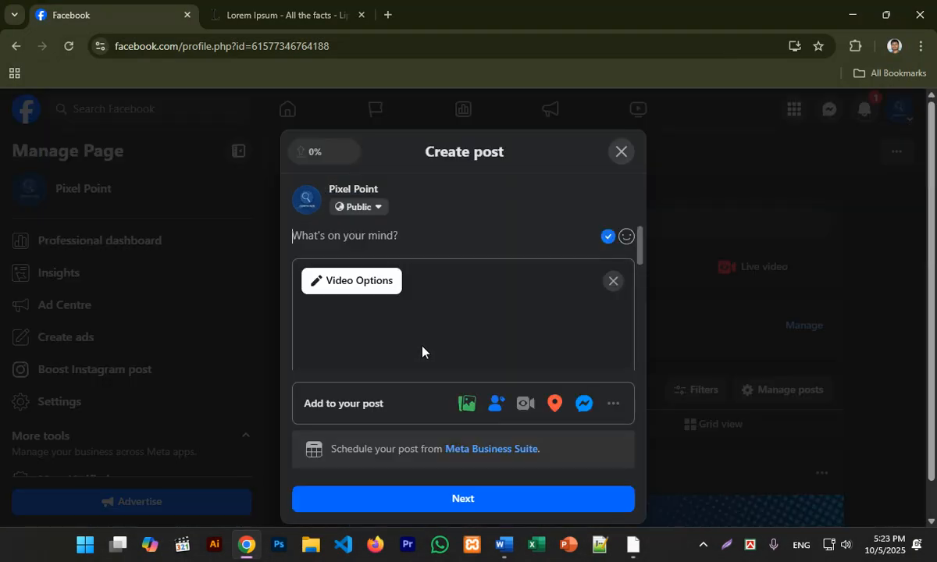
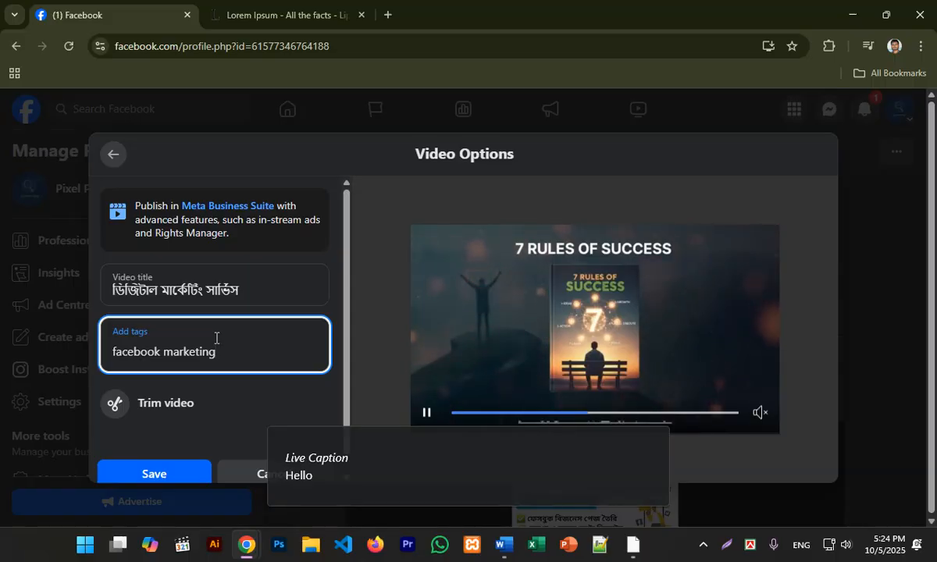
Submit the video's "facebook marketing" tag, then return from the ad creation page to the Pixel Point page.
key("Return")
left_click(241, 350)
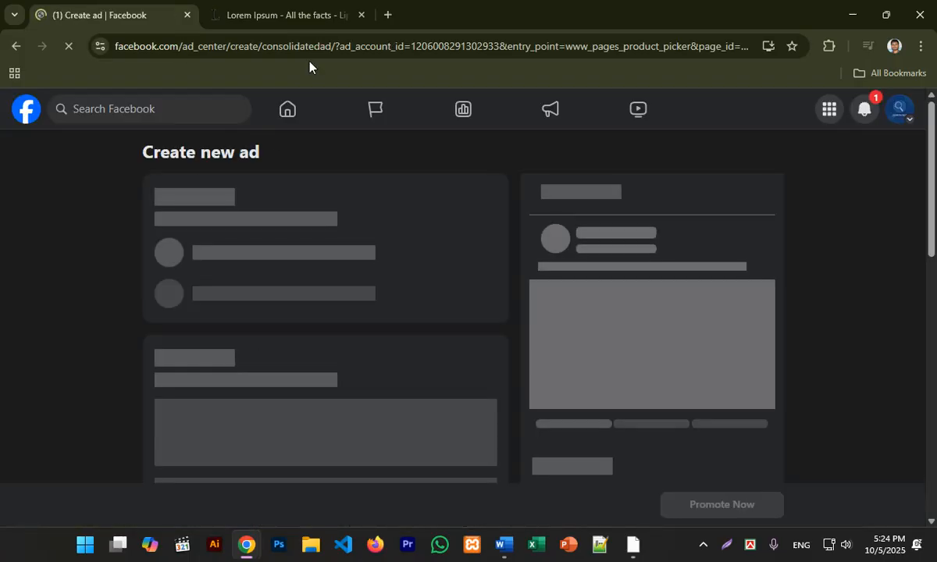
left_click(11, 45)
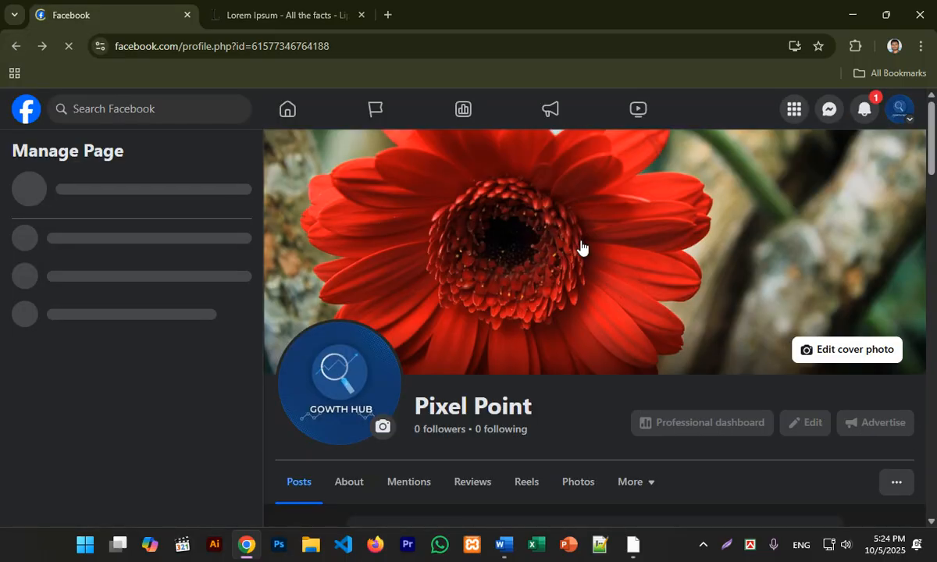
Open the page's newest video post for editing and show its video options.
scroll(561, 255, "down", 10)
scroll(500, 351, "down", 6)
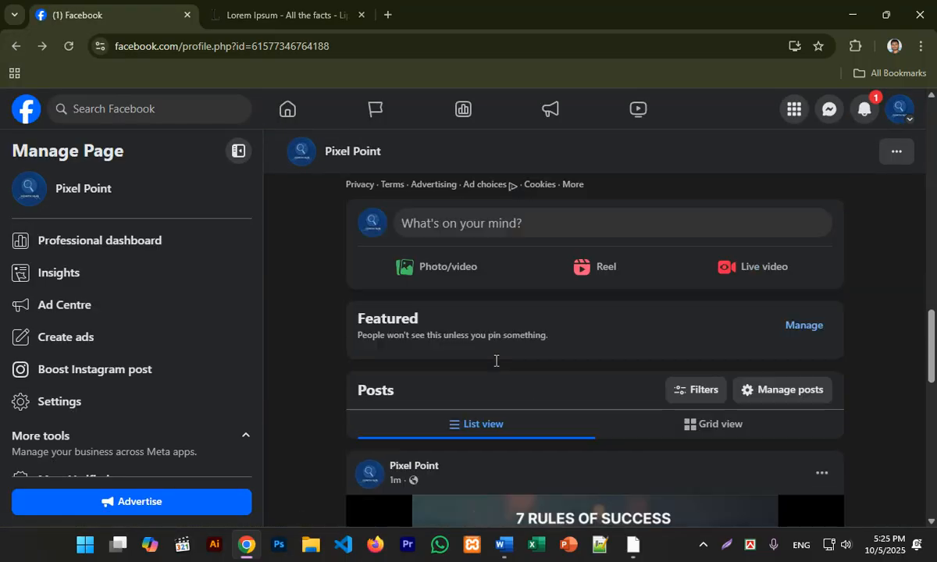
scroll(750, 328, "up", 2)
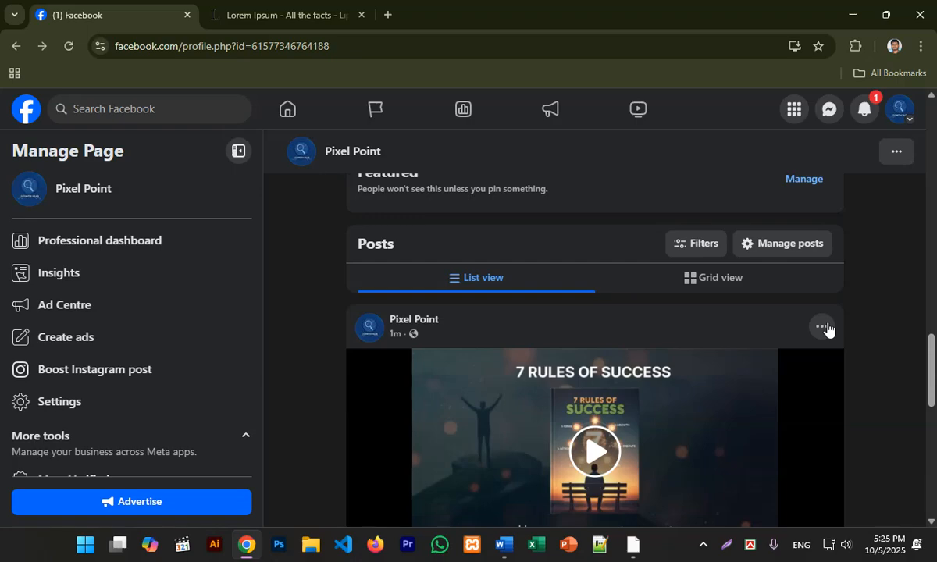
left_click(823, 325)
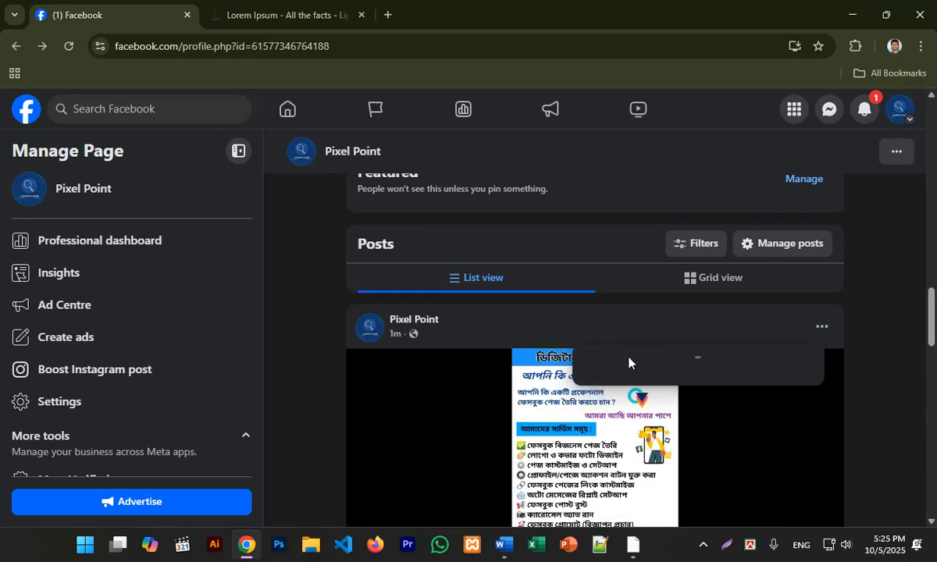
left_click(630, 489)
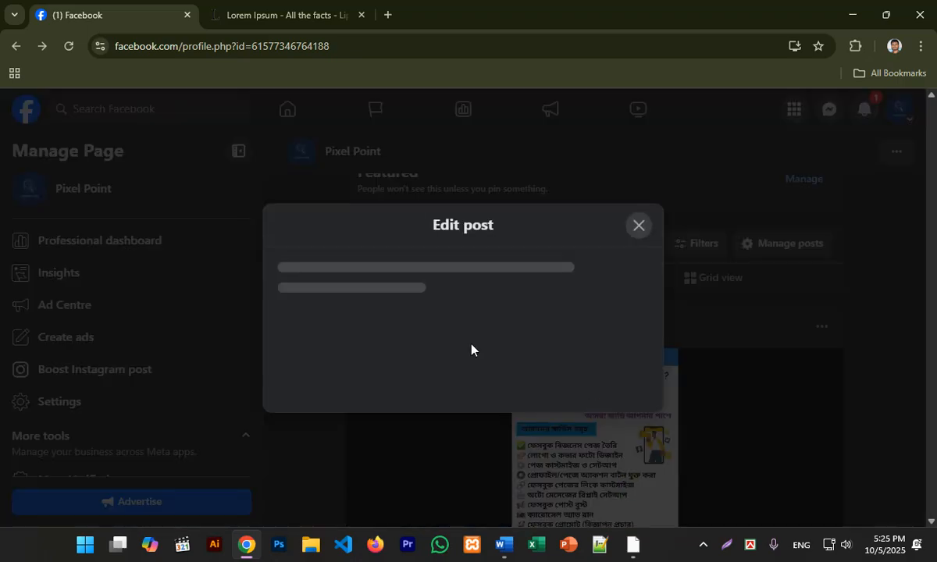
left_click(347, 282)
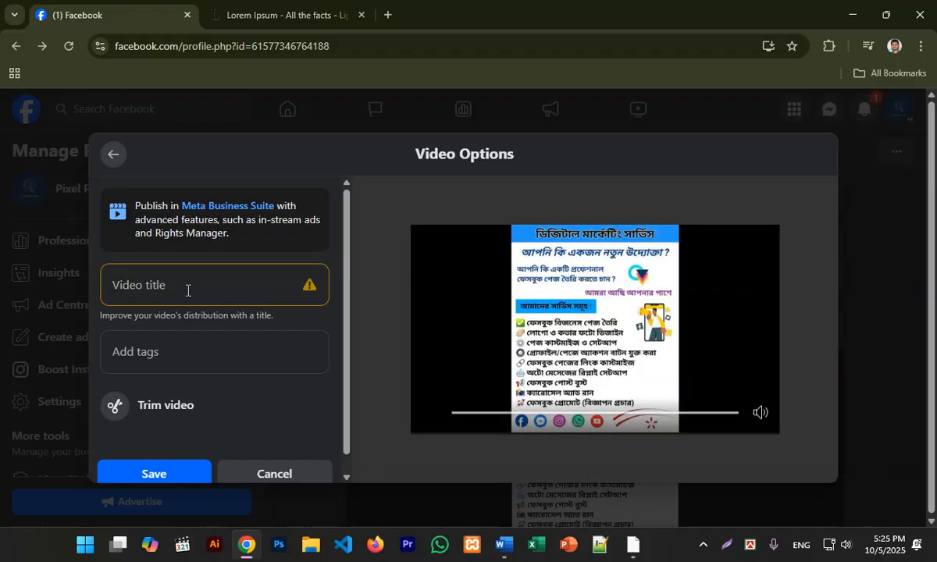
Try to set the post's video title to "Digital Marketing", muting the video preview while entering it.
left_click(185, 290)
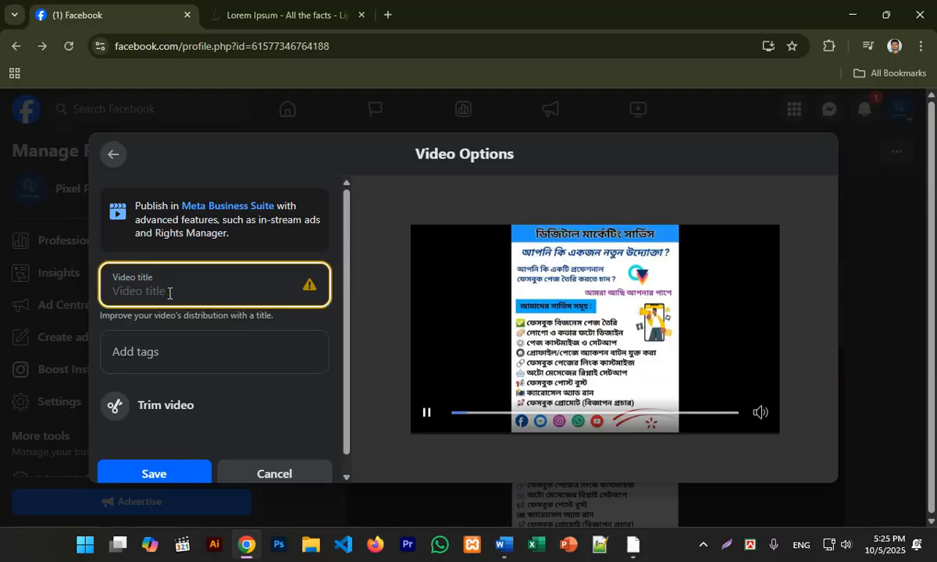
type("D")
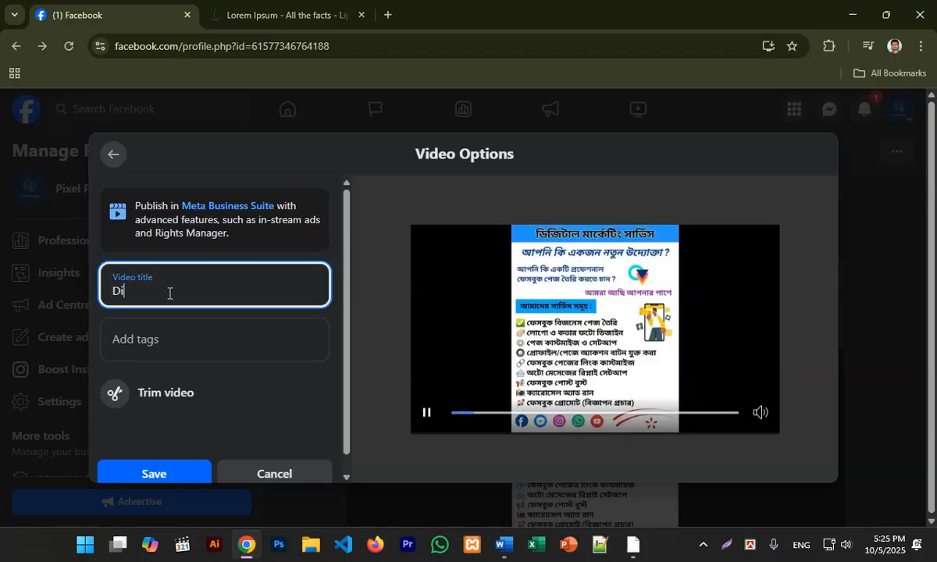
type("igital Marke")
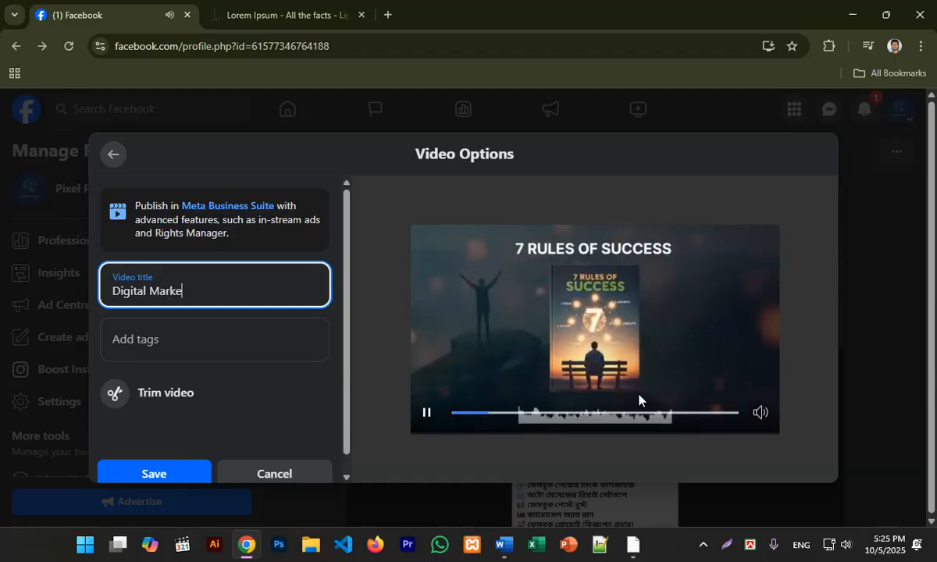
left_click(760, 412)
left_click(201, 299)
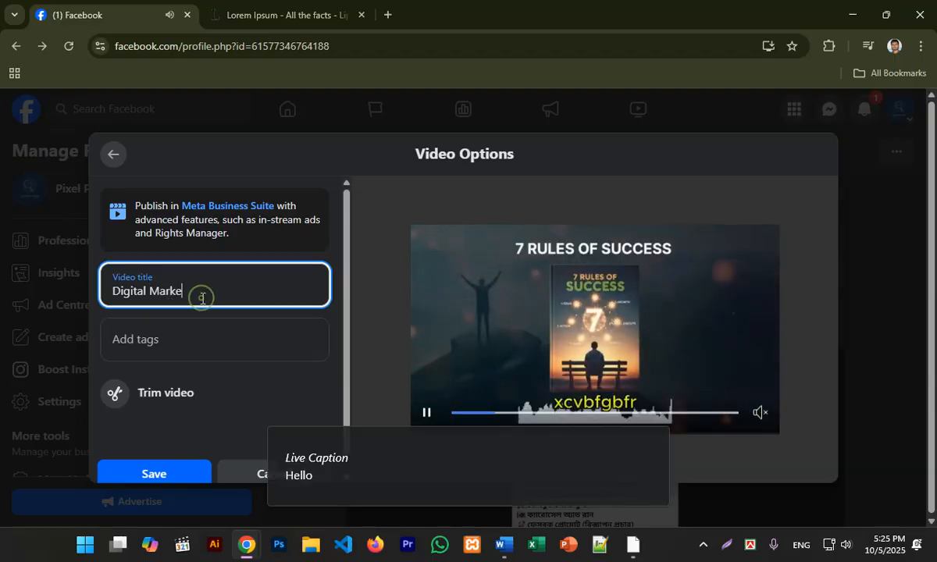
type("ting.")
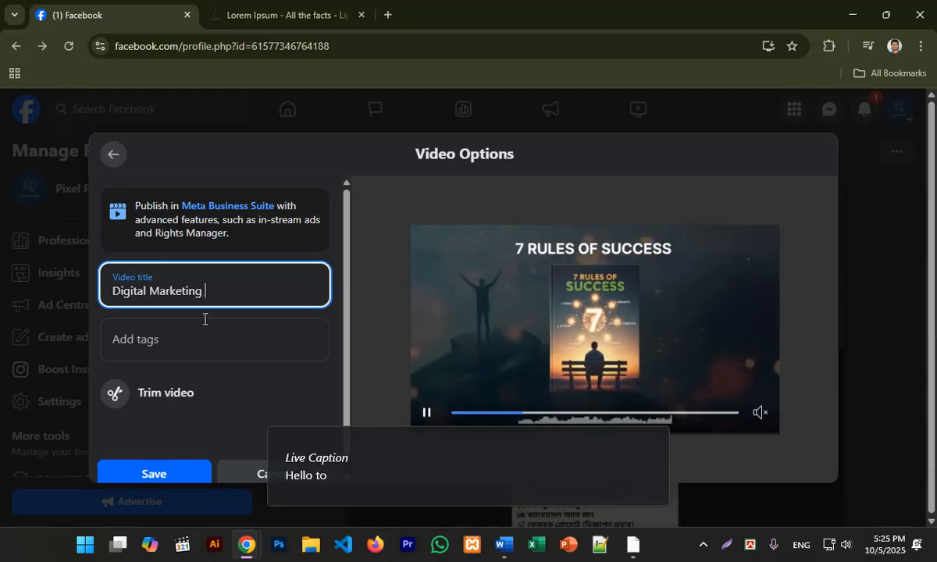
Try to add the tag "facebook marketing" to the post's video, then leave the video options.
left_click(204, 329)
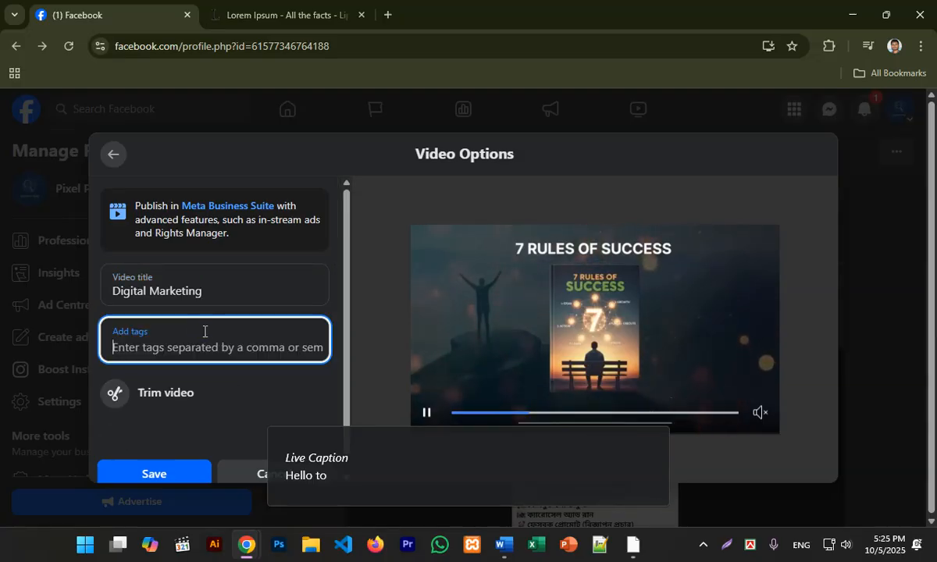
type("face")
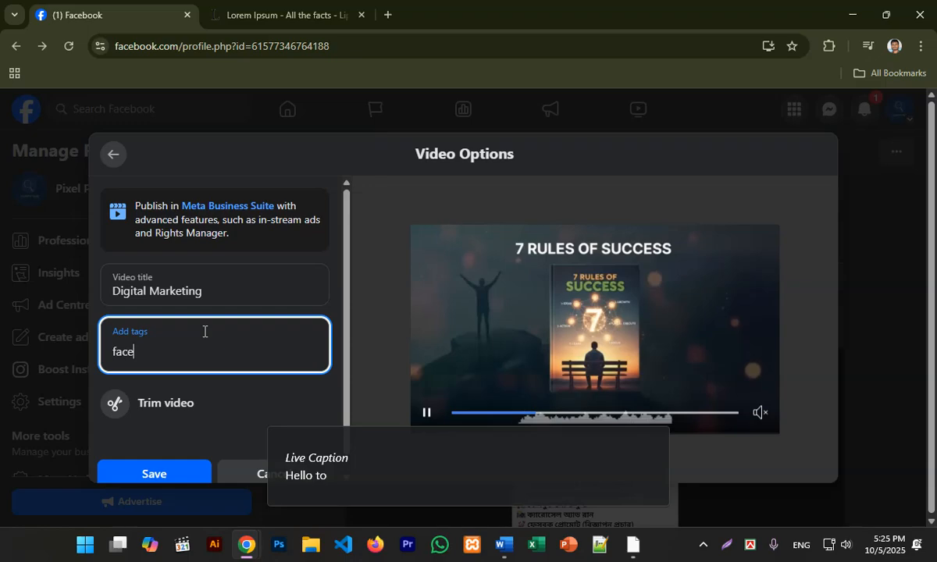
type("book ")
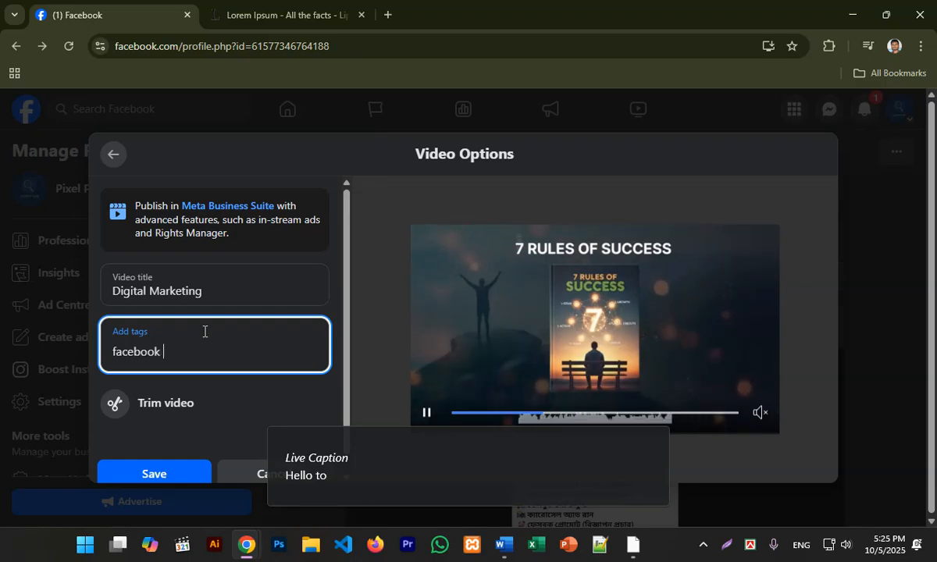
type("marketing")
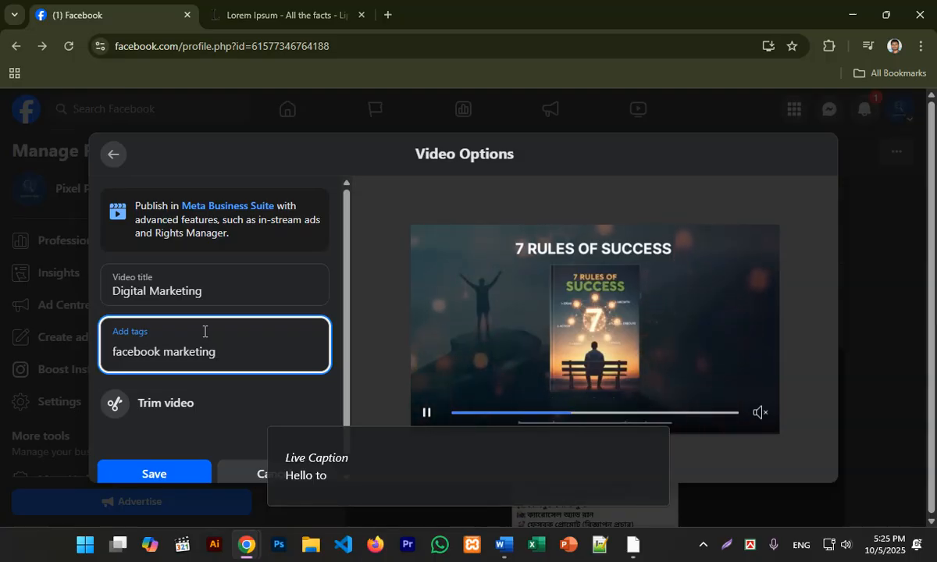
key("Escape")
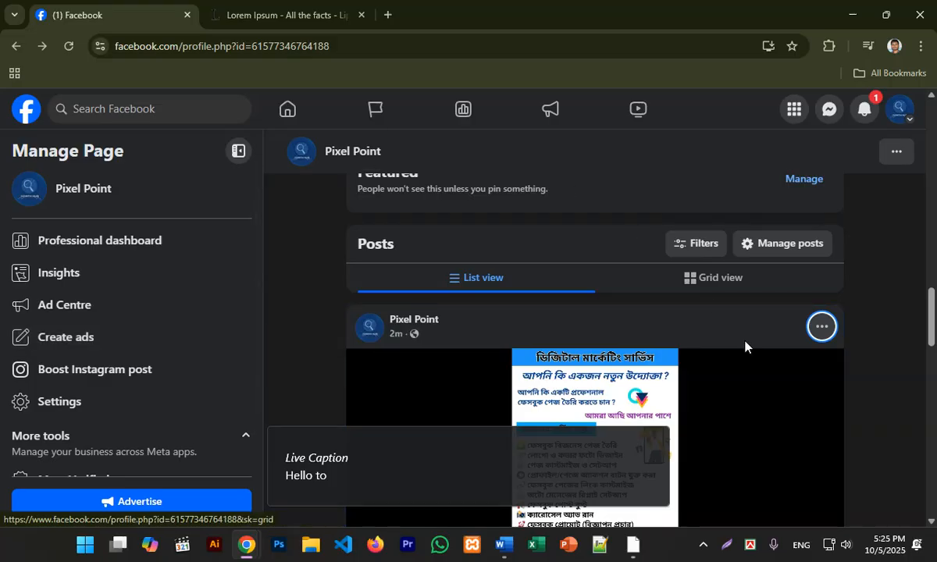
Reopen the same post's video options to check the title and tags, save them without changes and close the post editor.
left_click(821, 326)
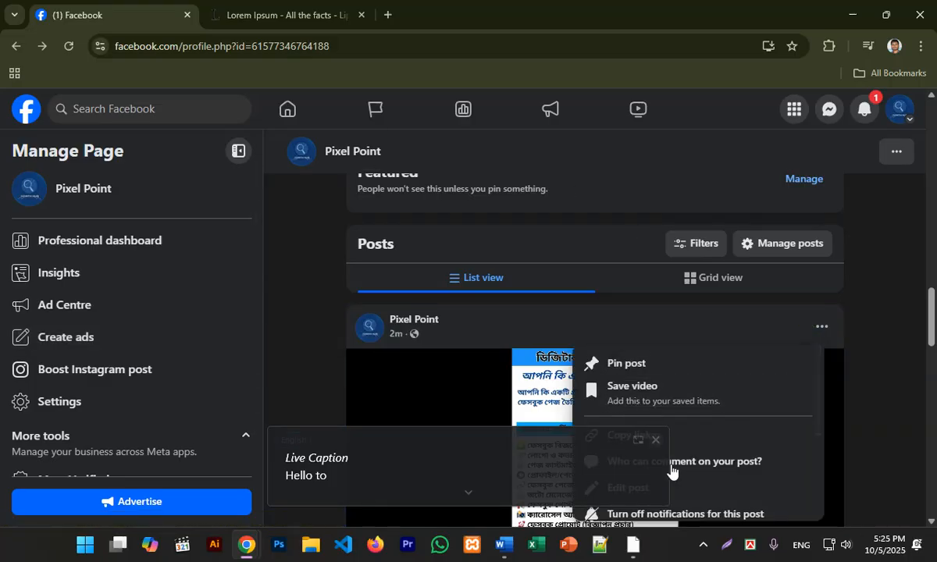
left_click(665, 488)
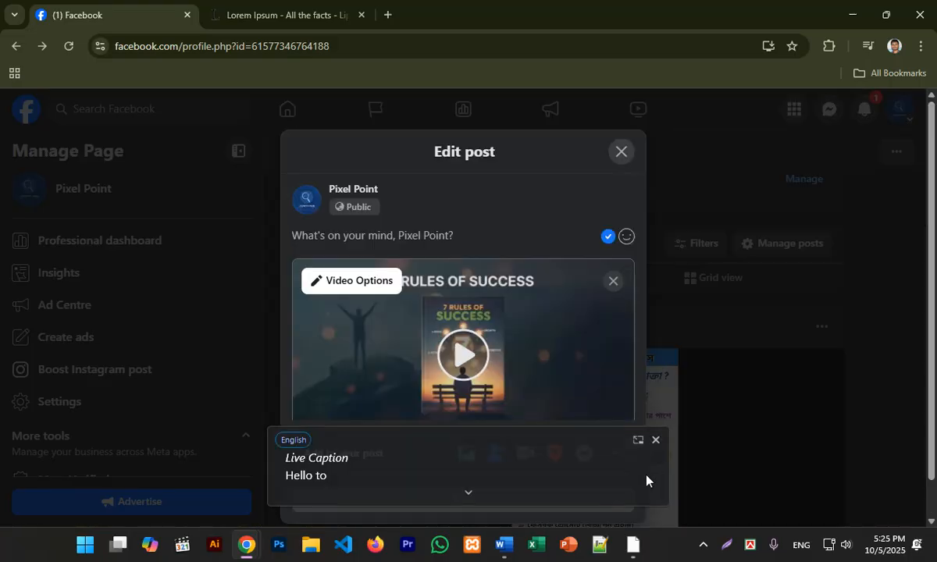
left_click(361, 286)
left_click(259, 344)
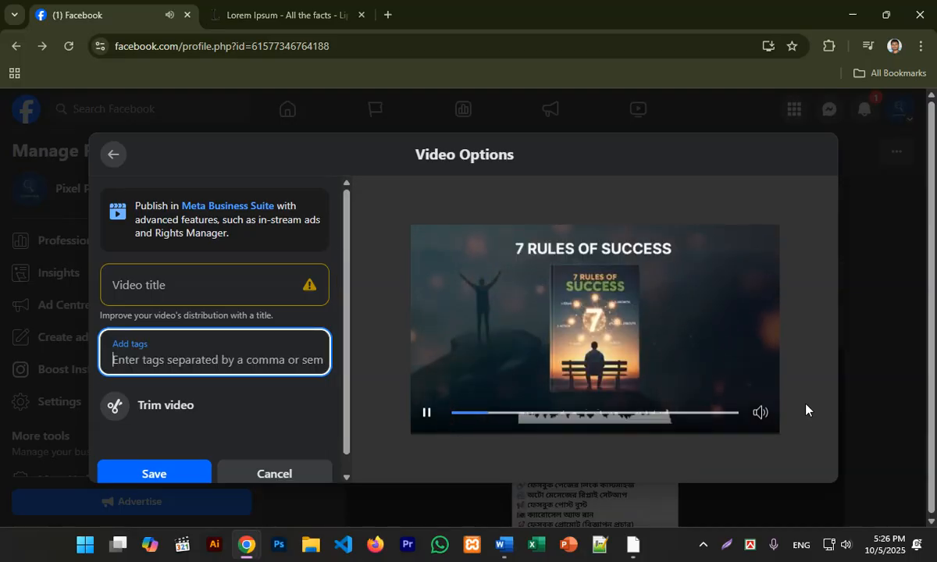
left_click(760, 412)
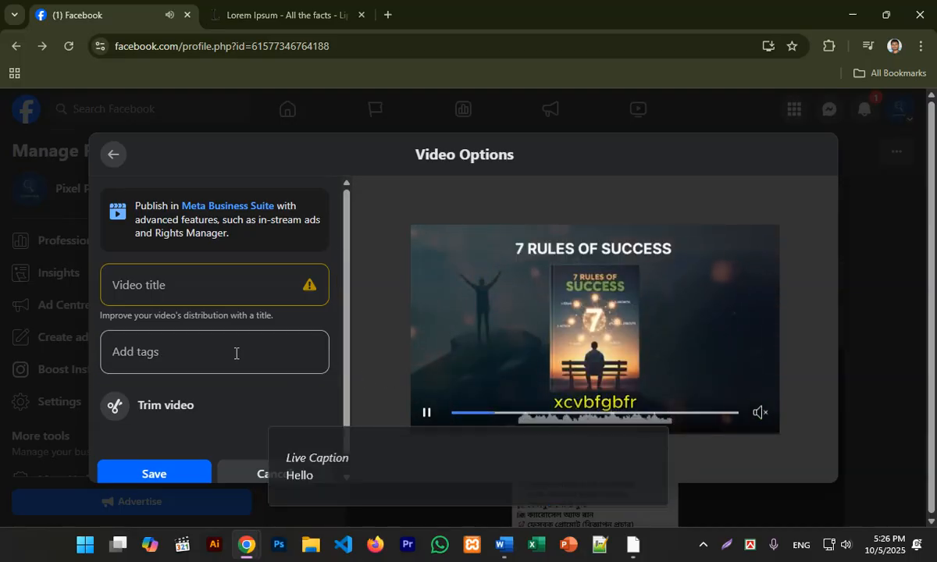
left_click(208, 356)
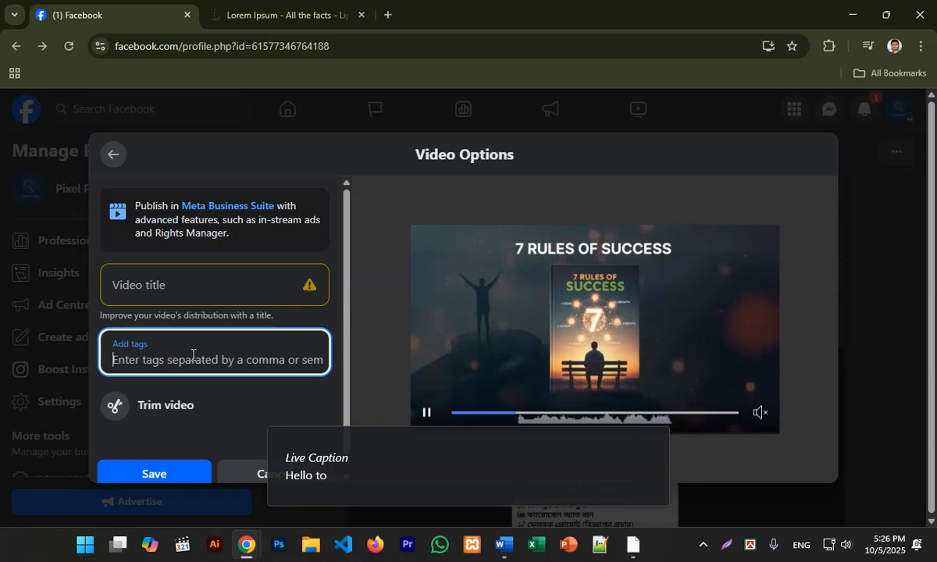
scroll(204, 381, "down", 1)
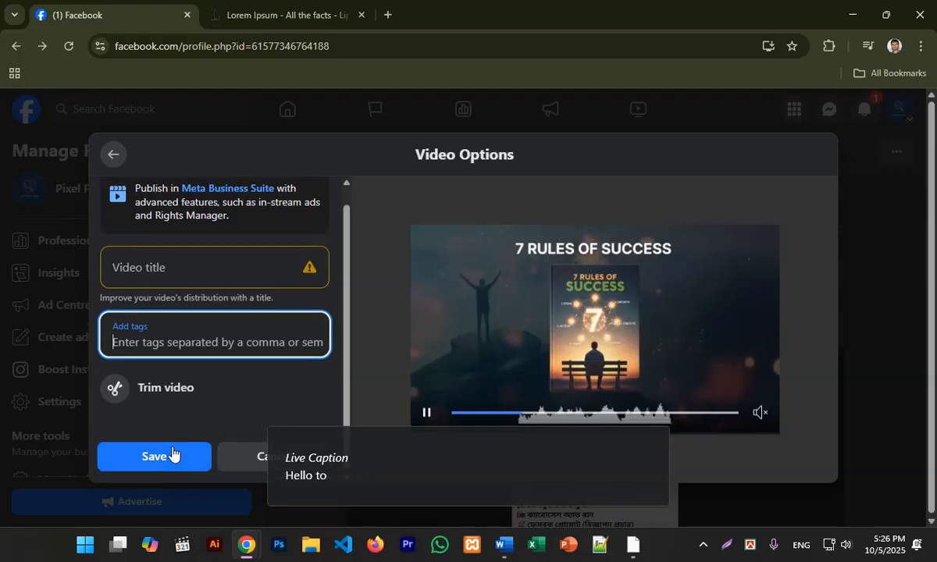
left_click(171, 453)
scroll(466, 383, "down", 1)
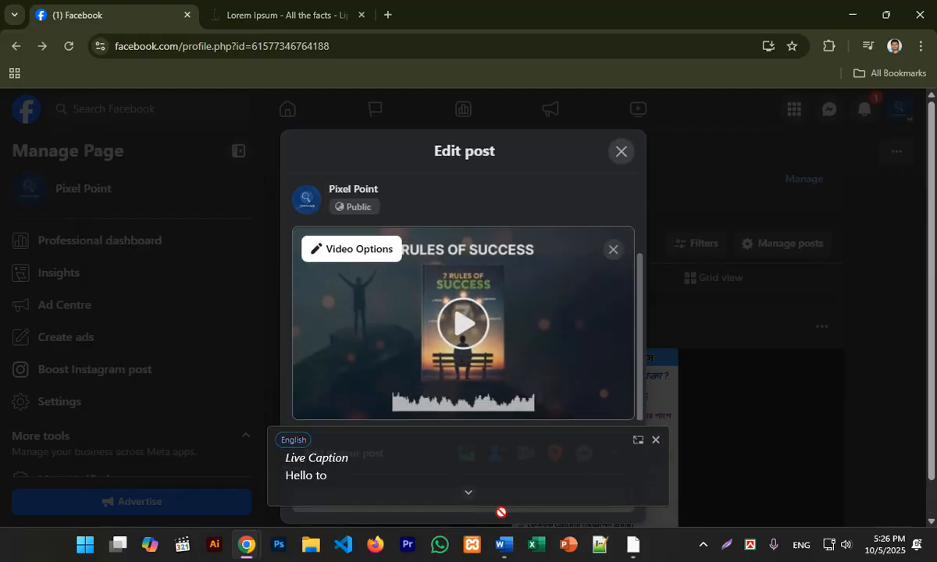
left_click(624, 152)
Review the published video post on the page and close the Lorem Ipsum browser tab.
scroll(639, 266, "down", 6)
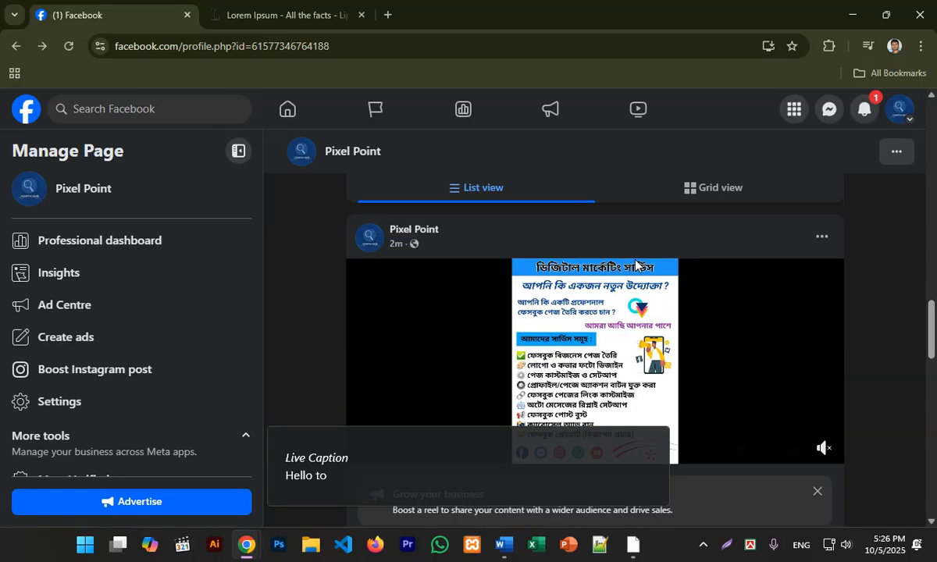
scroll(637, 266, "up", 3)
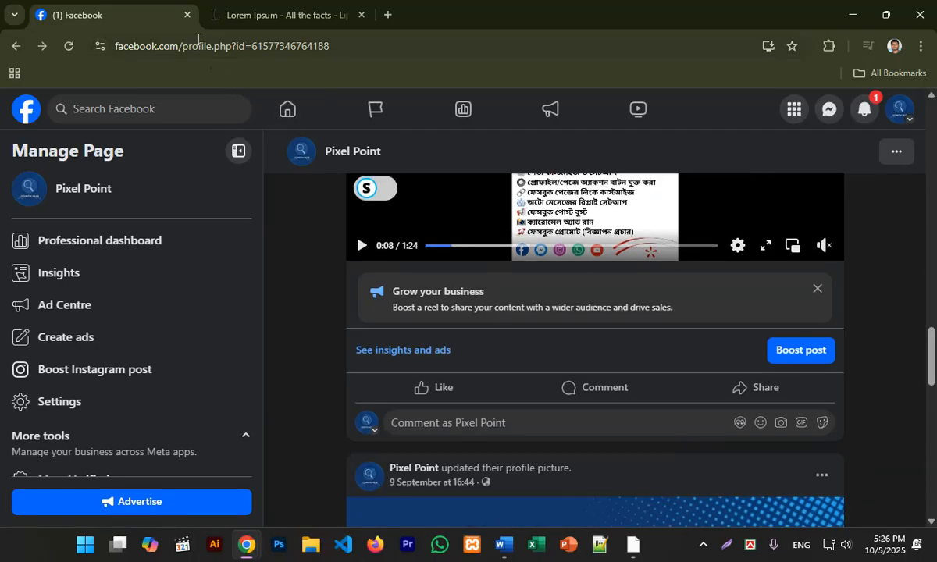
left_click(360, 15)
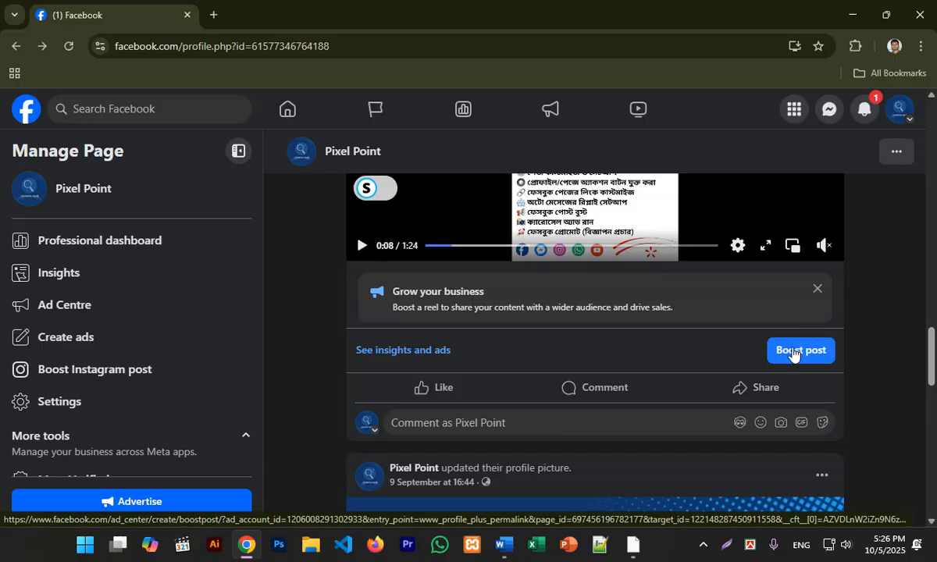
scroll(693, 318, "up", 3)
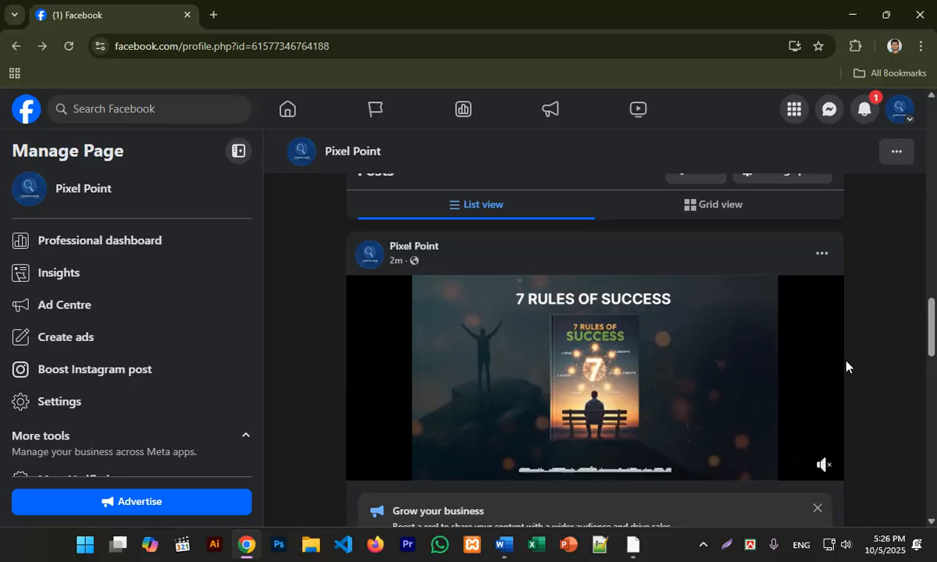
mouse_move(843, 364)
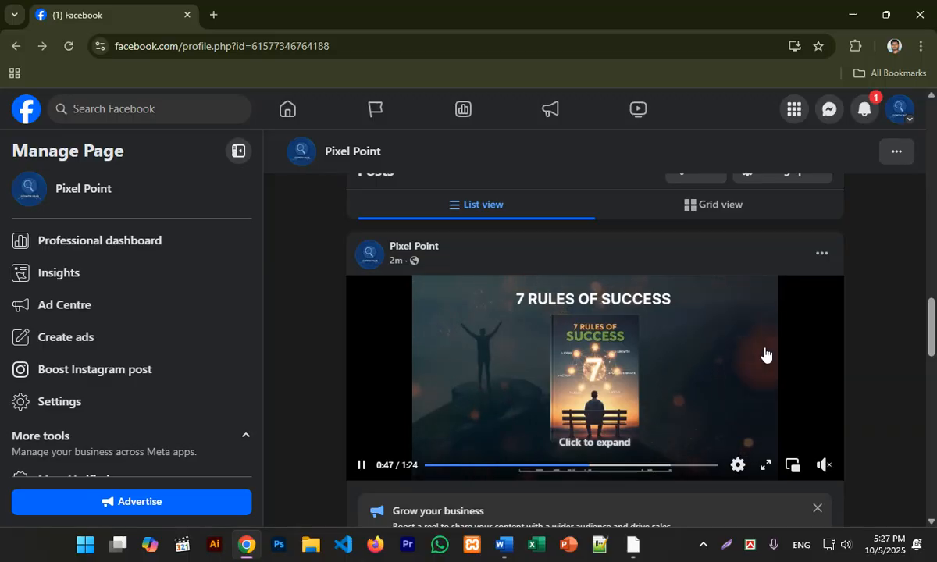
scroll(765, 355, "down", 2)
scroll(765, 356, "up", 3)
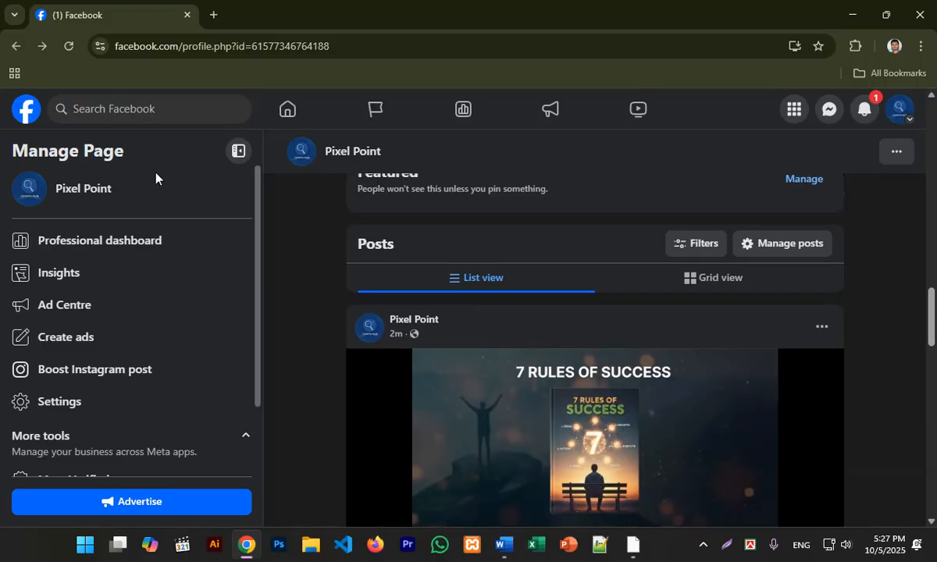
Open Ads Manager from the Facebook home feed and dismiss the payment method notice.
left_click(26, 109)
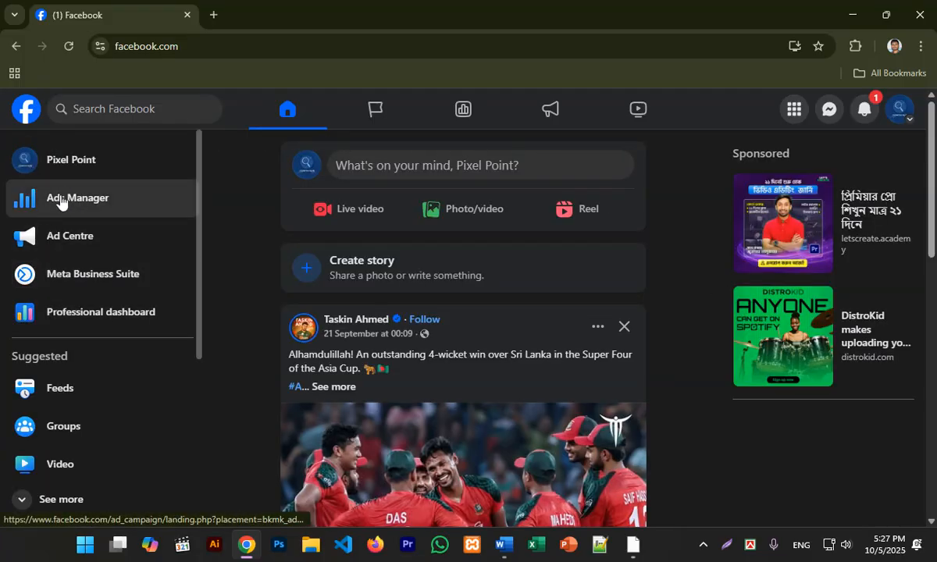
left_click(66, 200)
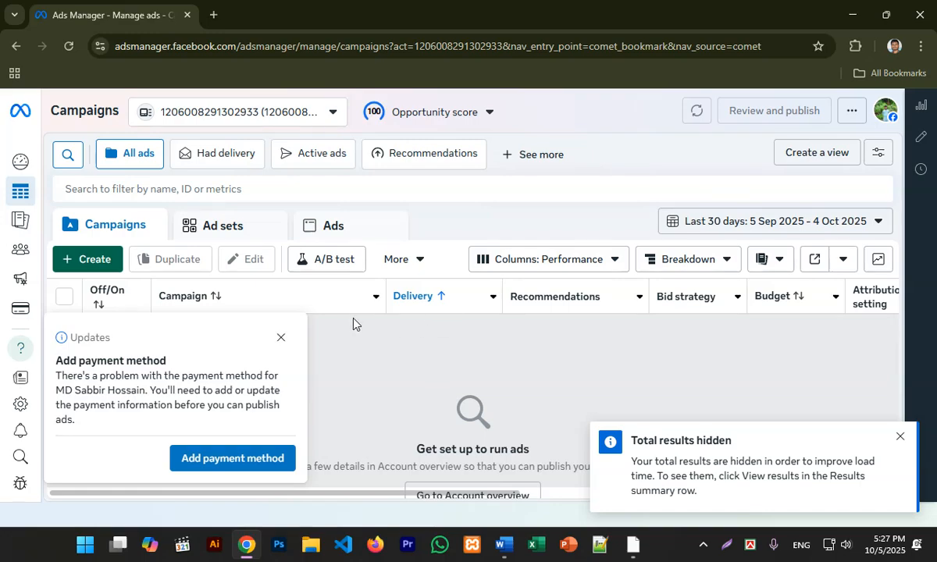
left_click(283, 338)
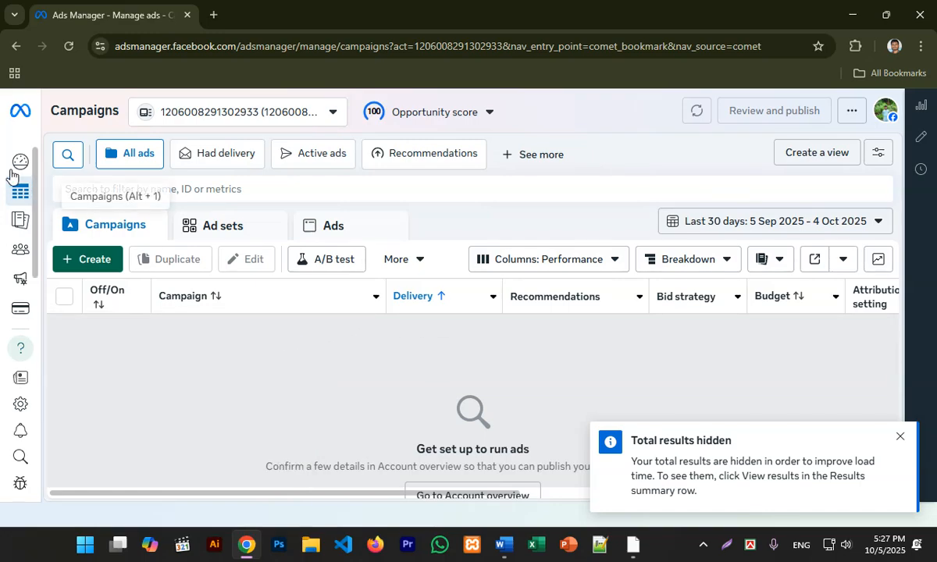
Open the Facebook account overview in Business Support Home and review the available business portfolios and personal ad accounts.
mouse_move(11, 162)
left_click(24, 378)
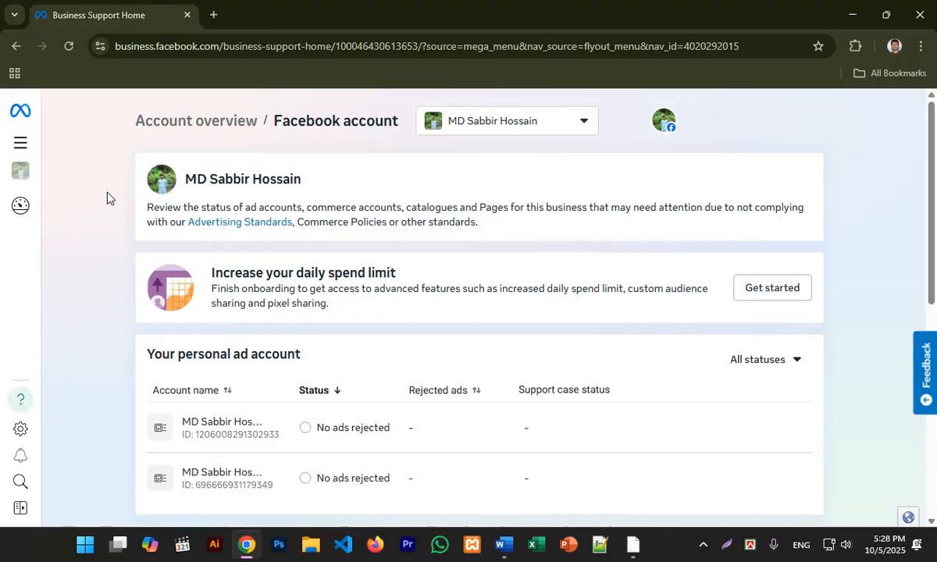
left_click(497, 125)
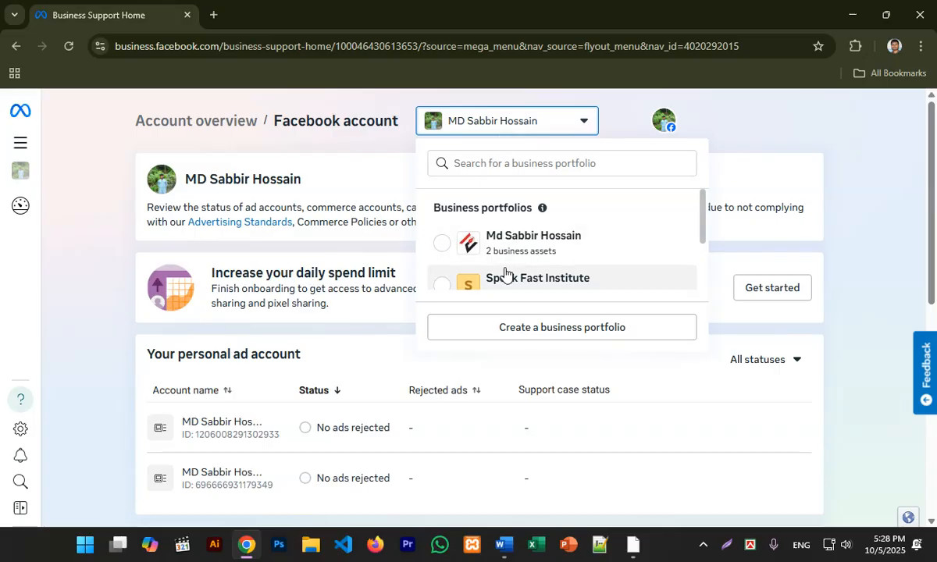
scroll(504, 270, "down", 2)
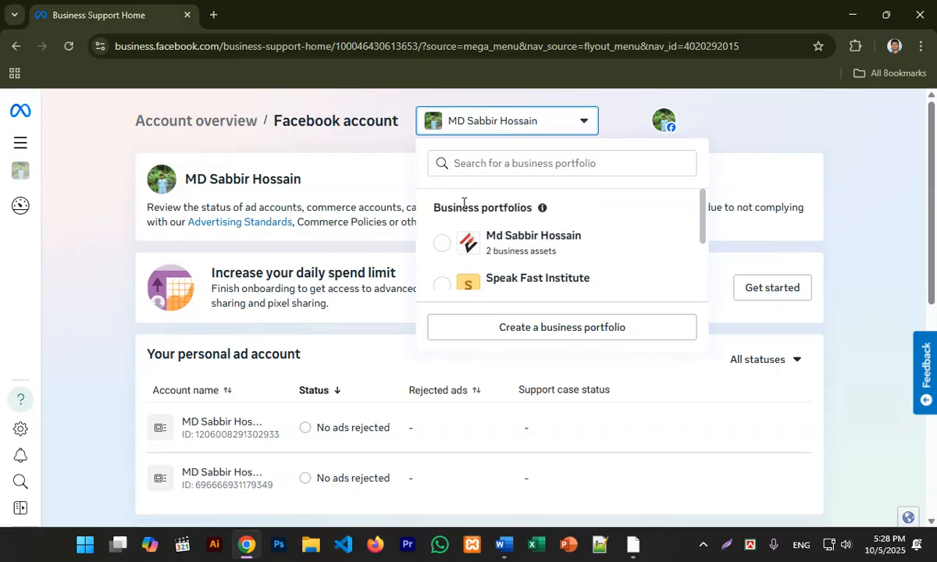
scroll(535, 219, "down", 2)
scroll(521, 206, "up", 2)
scroll(536, 224, "down", 2)
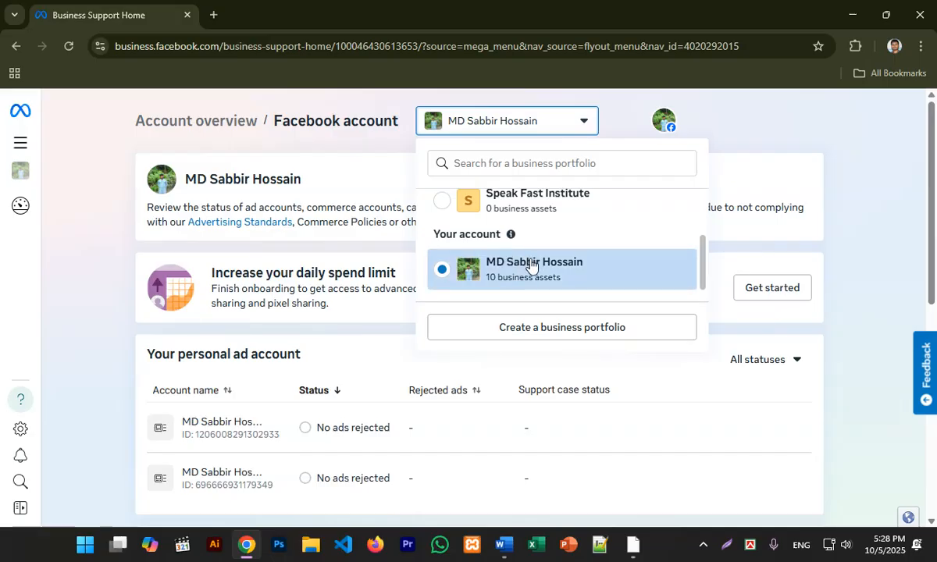
scroll(554, 263, "up", 2)
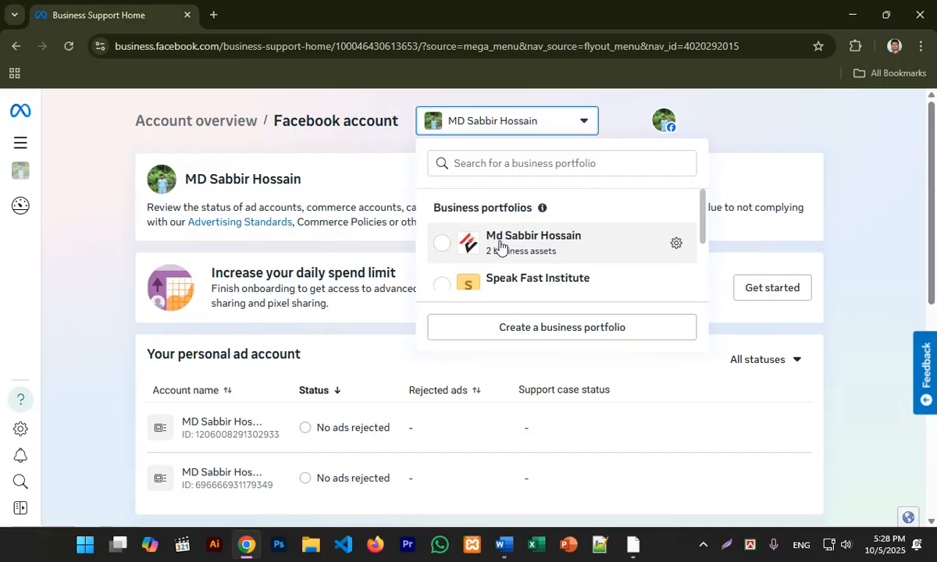
scroll(542, 243, "down", 2)
scroll(557, 244, "up", 2)
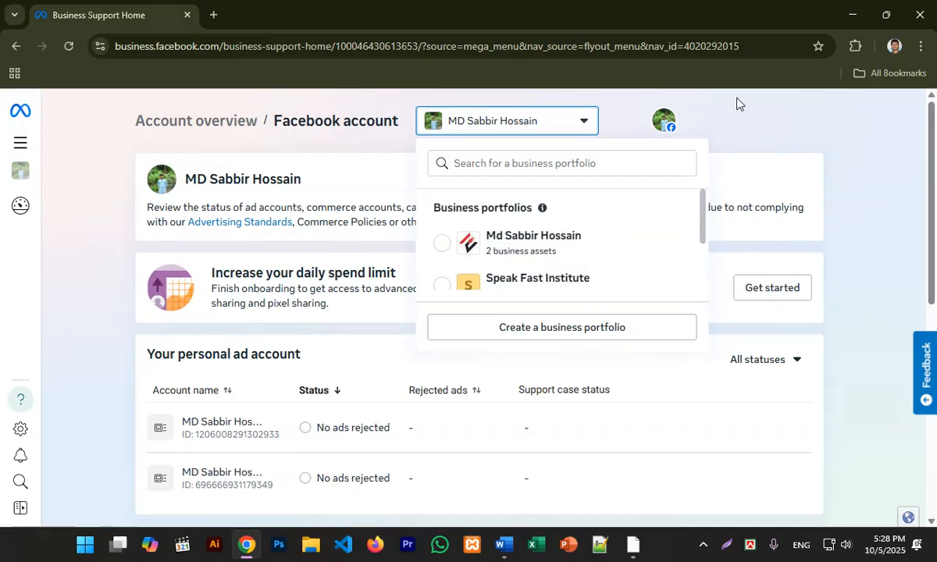
left_click(678, 125)
scroll(70, 250, "down", 2)
scroll(43, 235, "up", 2)
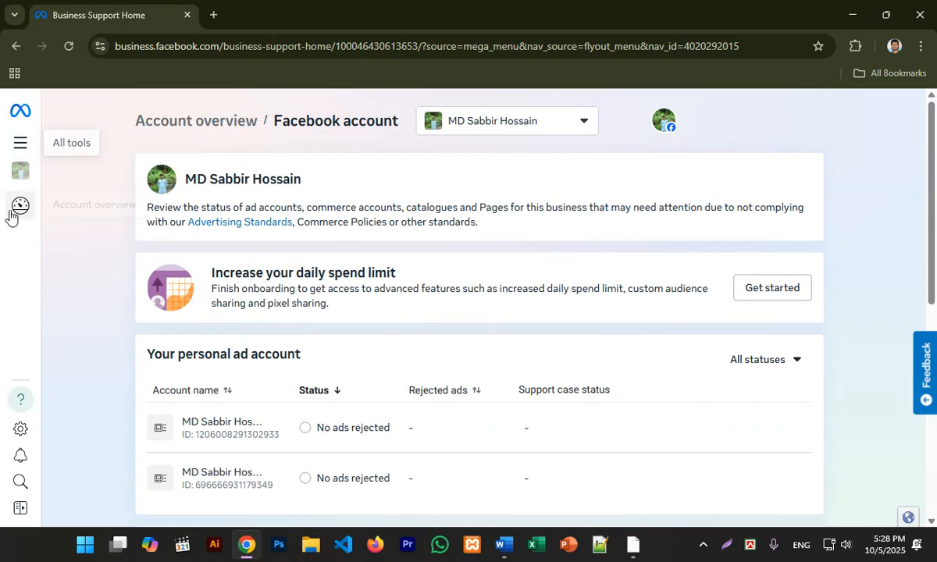
Return from Business Support Home to Ads Manager and start creating a new campaign.
mouse_move(16, 272)
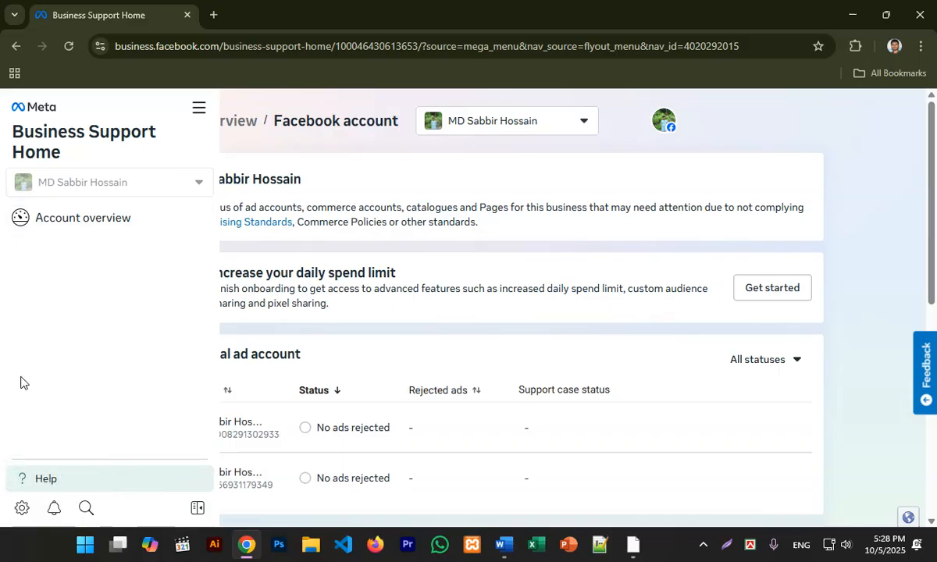
left_click(200, 109)
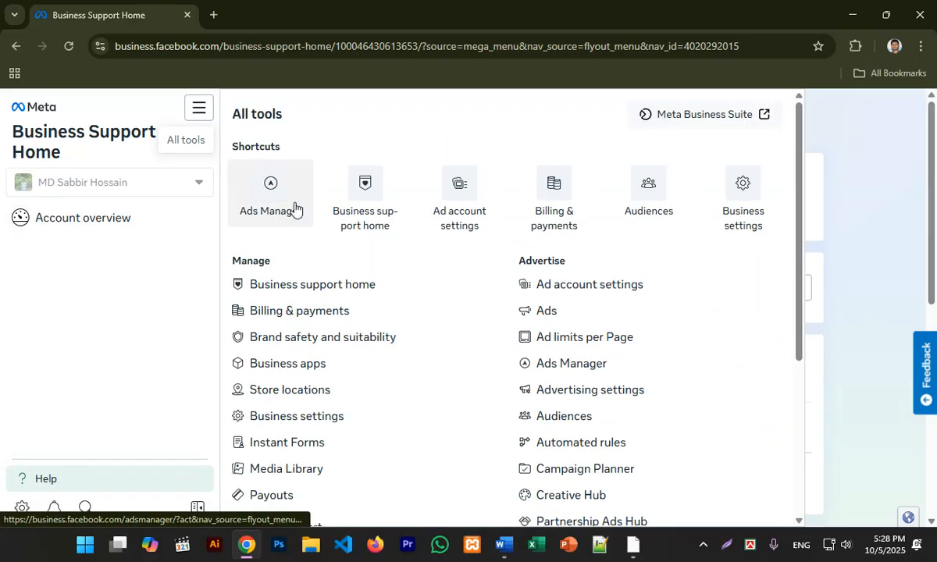
left_click(267, 198)
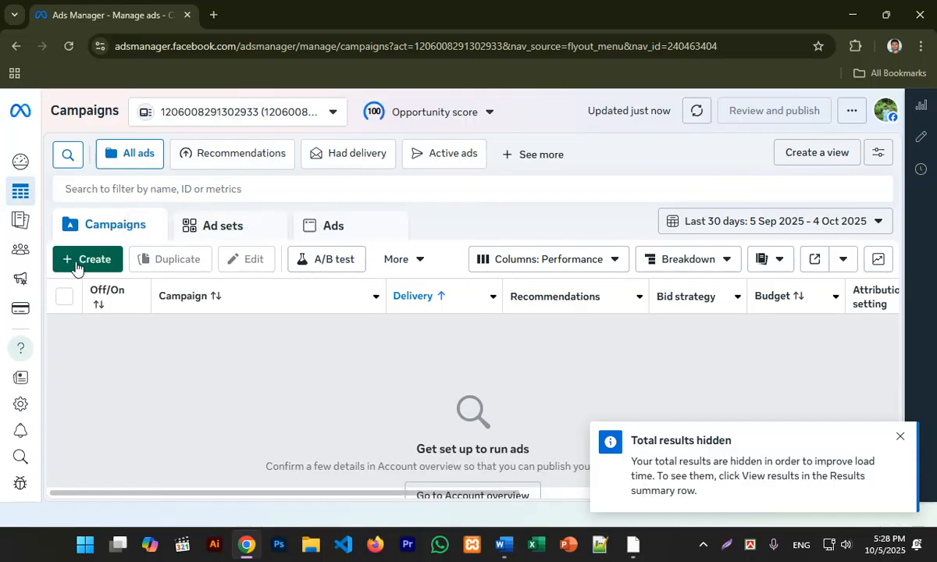
left_click(78, 261)
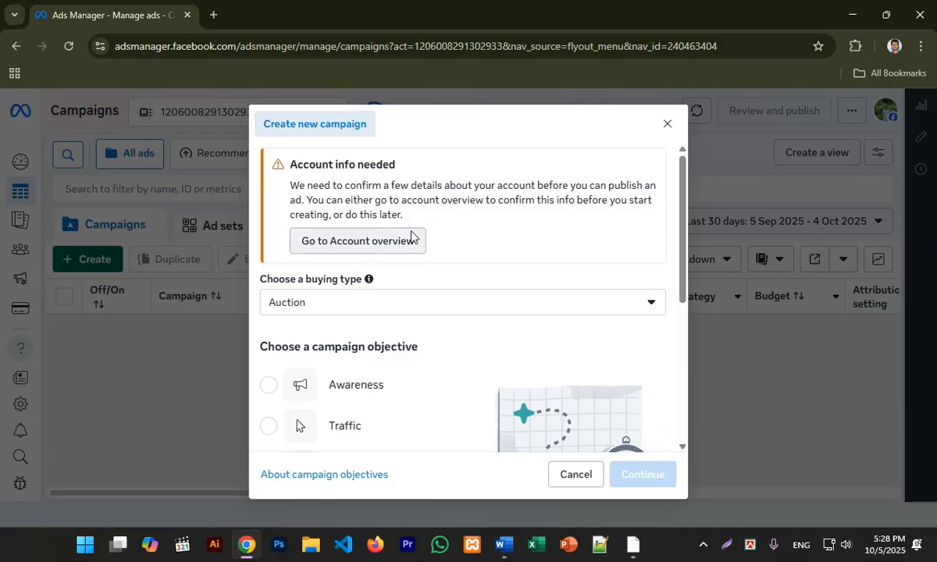
Check the buying type options for the new campaign, keeping Auction.
scroll(406, 247, "down", 1)
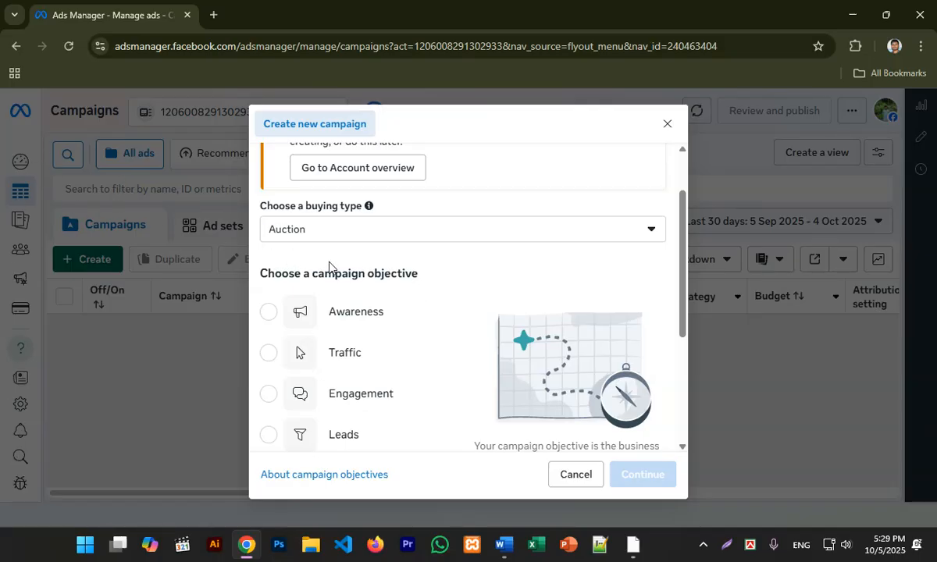
scroll(328, 265, "up", 1)
scroll(403, 237, "down", 2)
scroll(324, 235, "up", 1)
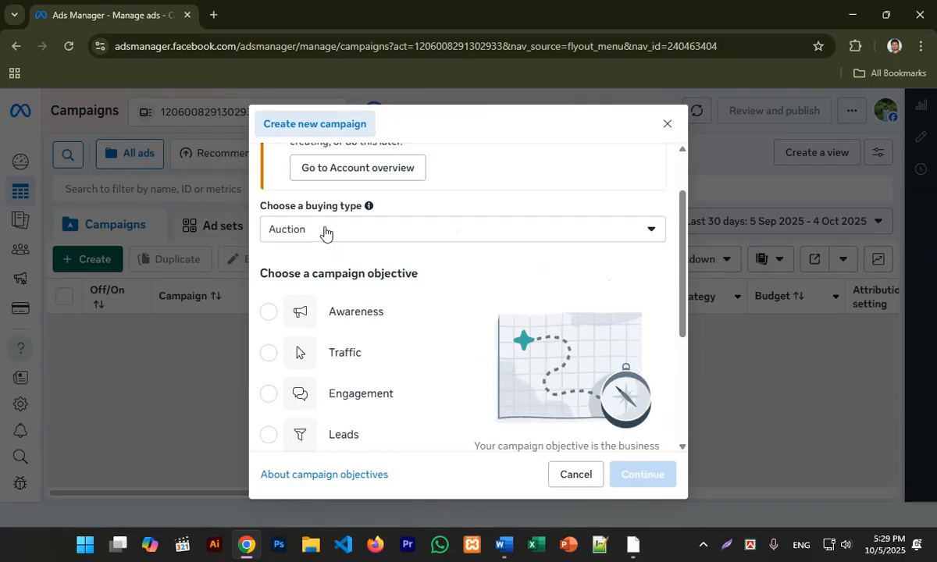
left_click(279, 237)
left_click(305, 234)
scroll(346, 287, "down", 3)
scroll(343, 281, "up", 3)
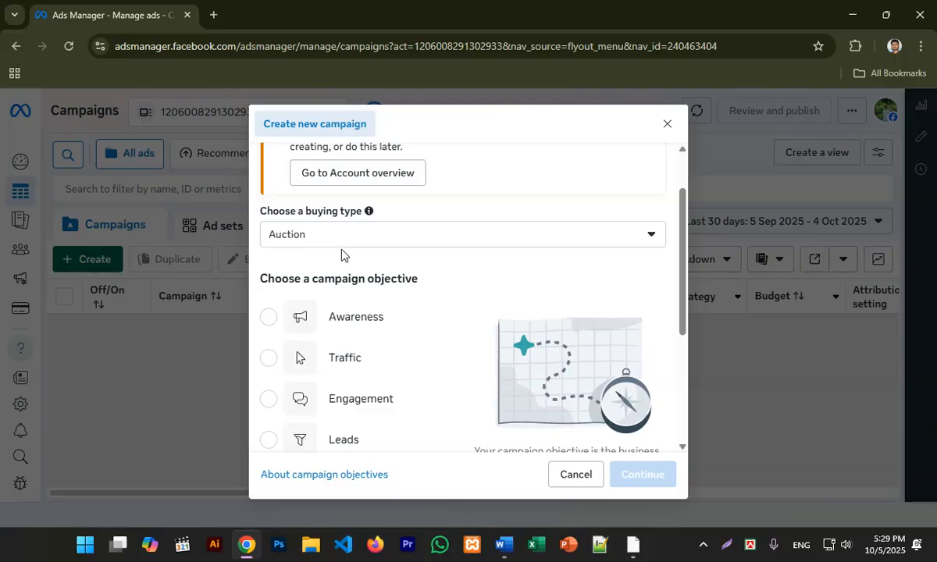
Examine the Awareness and Traffic campaign objectives and the purposes each one is good for.
scroll(320, 325, "down", 1)
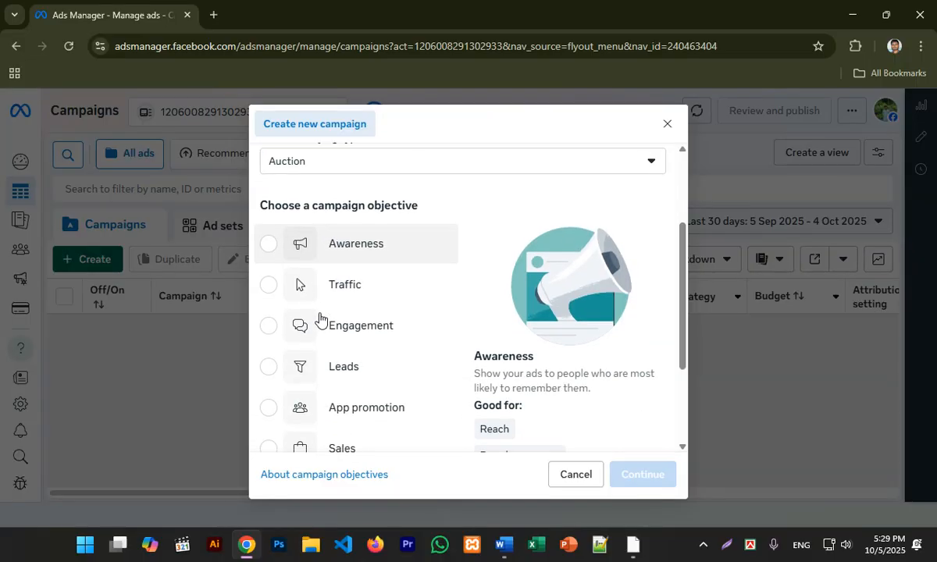
left_click(271, 246)
scroll(485, 281, "down", 1)
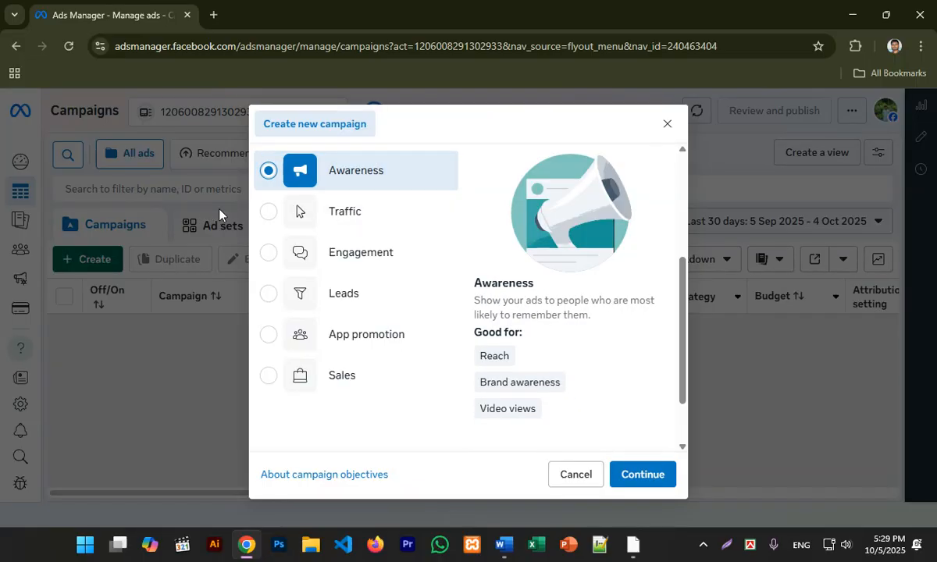
left_click(274, 215)
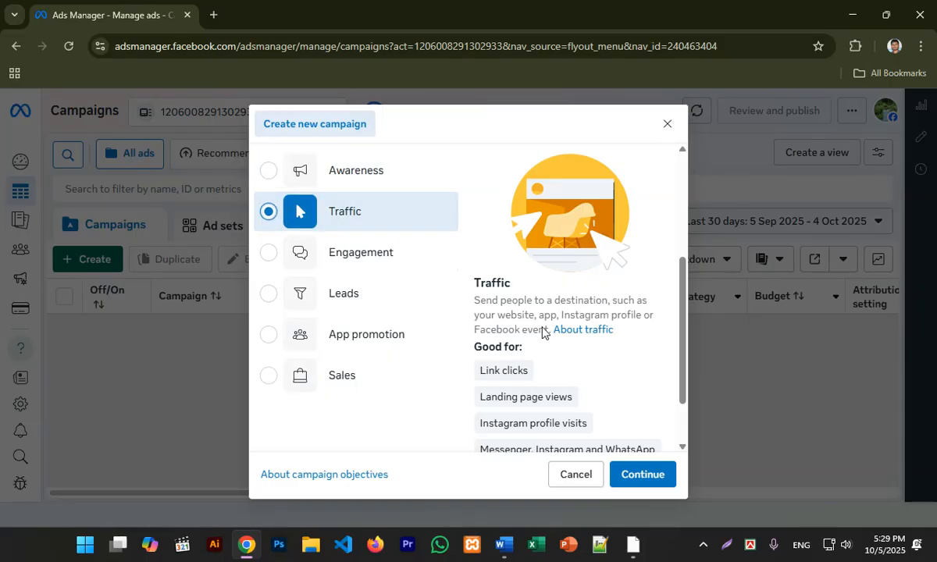
scroll(633, 351, "down", 2)
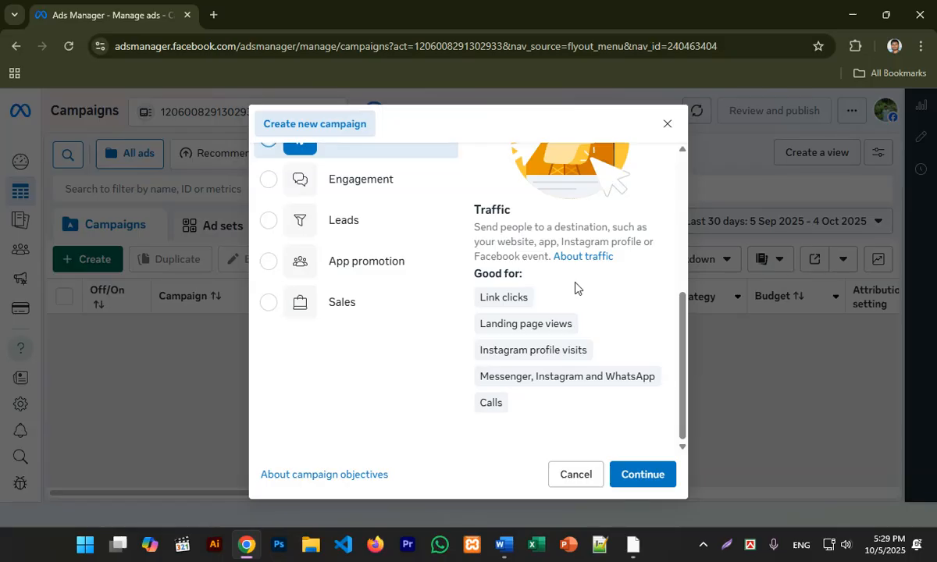
mouse_move(509, 330)
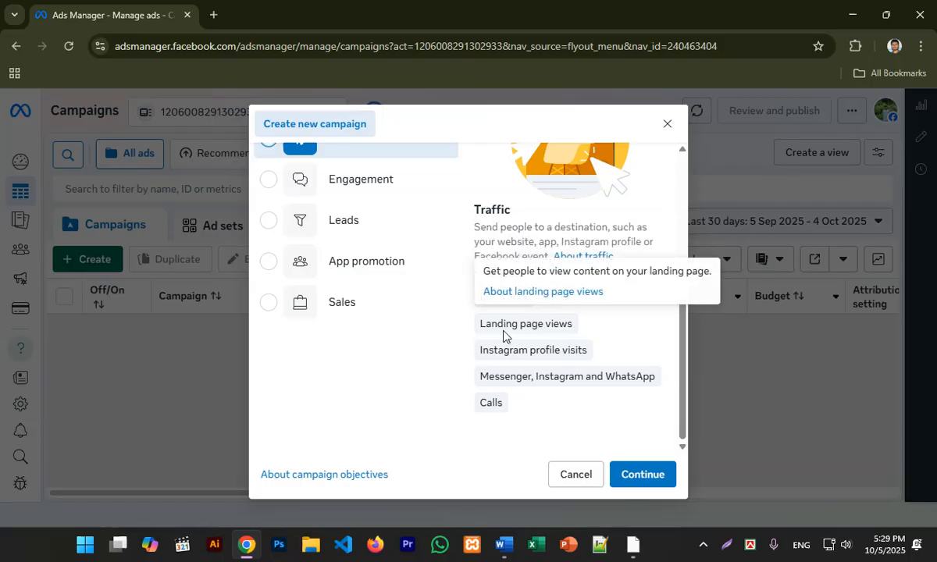
mouse_move(561, 383)
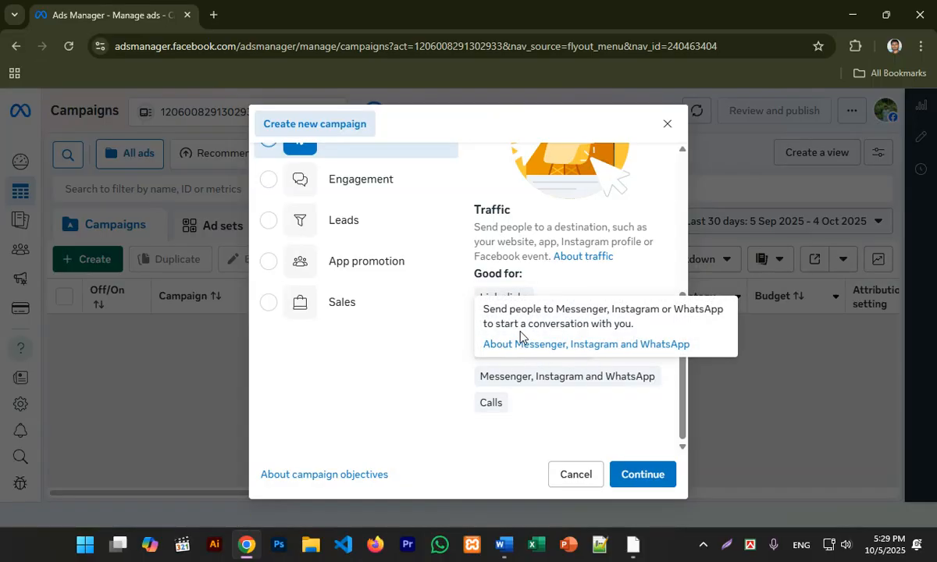
Examine the Engagement, Leads, App promotion and Sales campaign objectives and the purposes each one is good for.
left_click(270, 183)
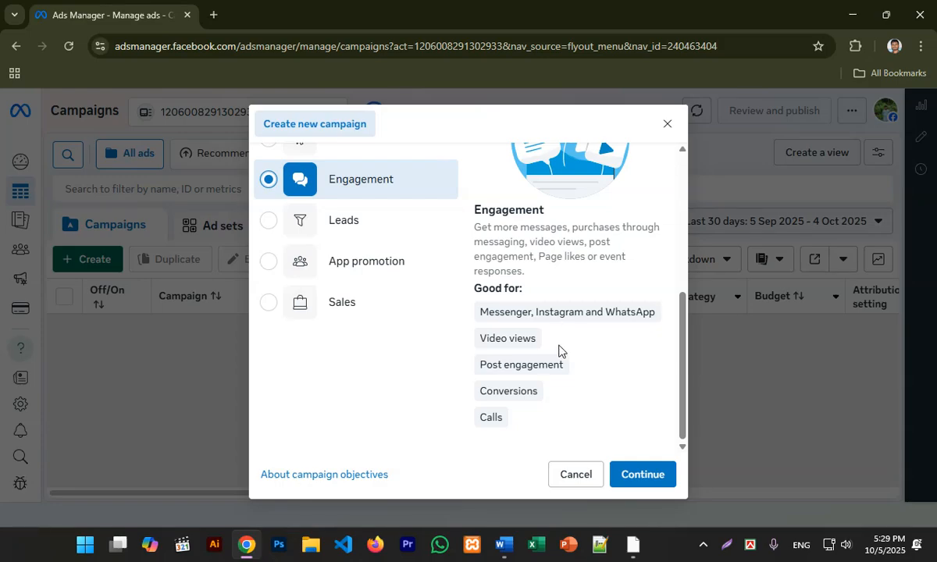
left_click(268, 225)
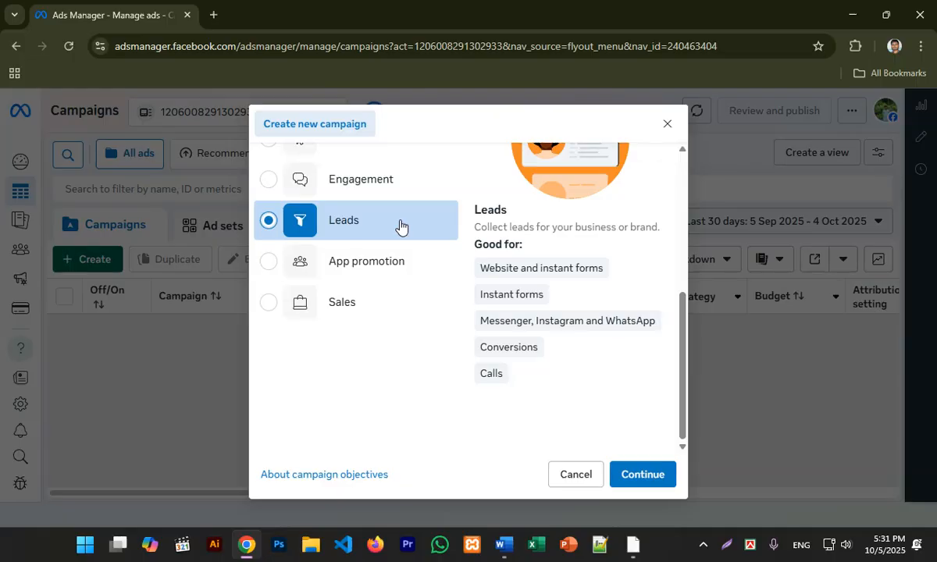
left_click(390, 270)
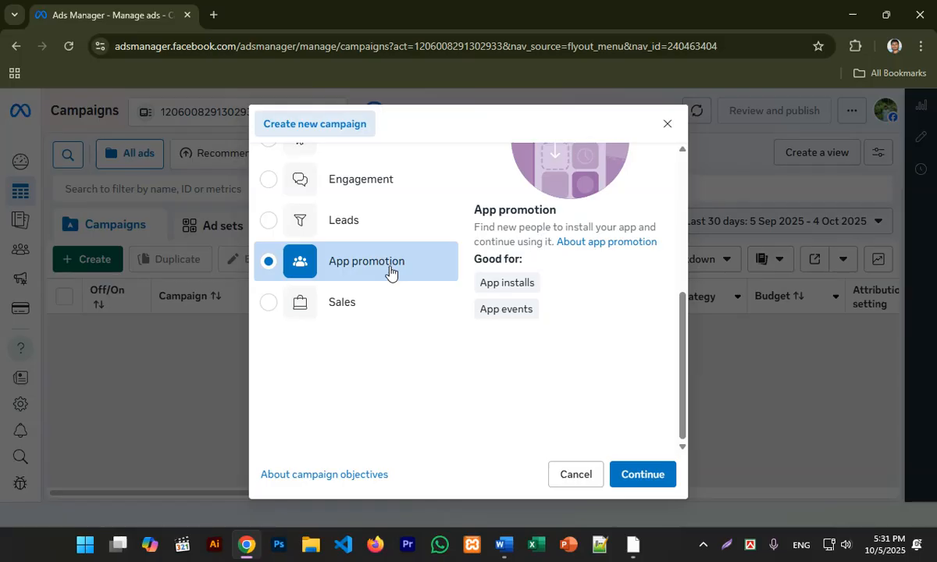
mouse_move(527, 310)
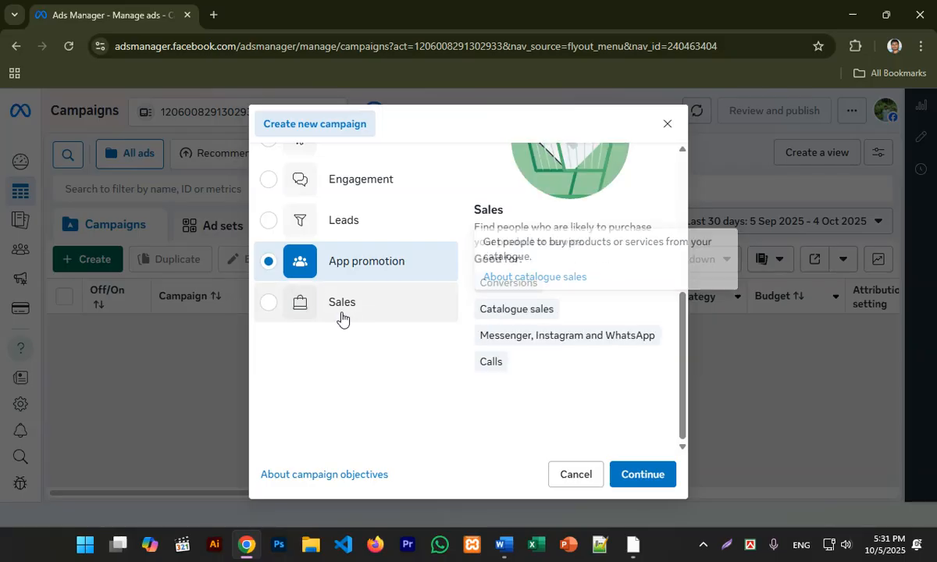
left_click(296, 307)
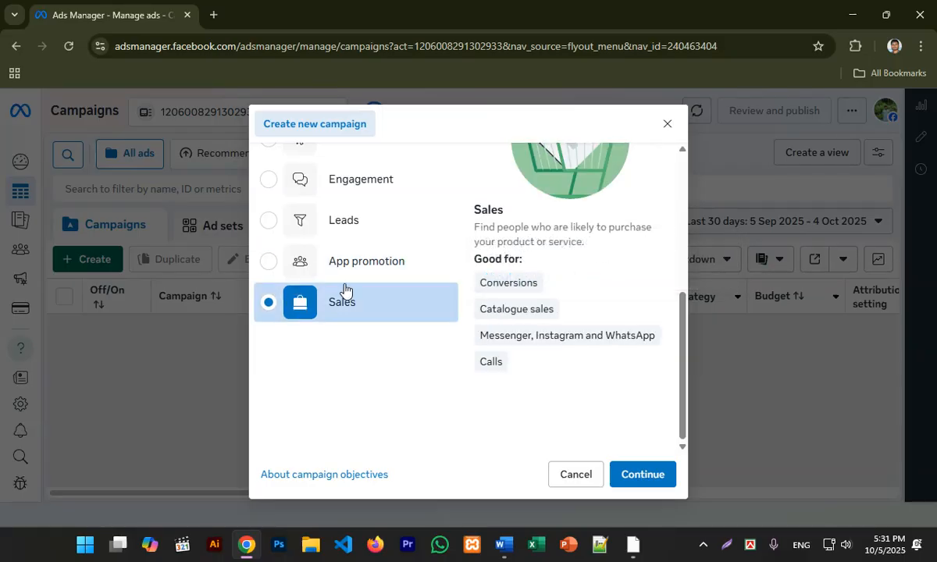
mouse_move(549, 307)
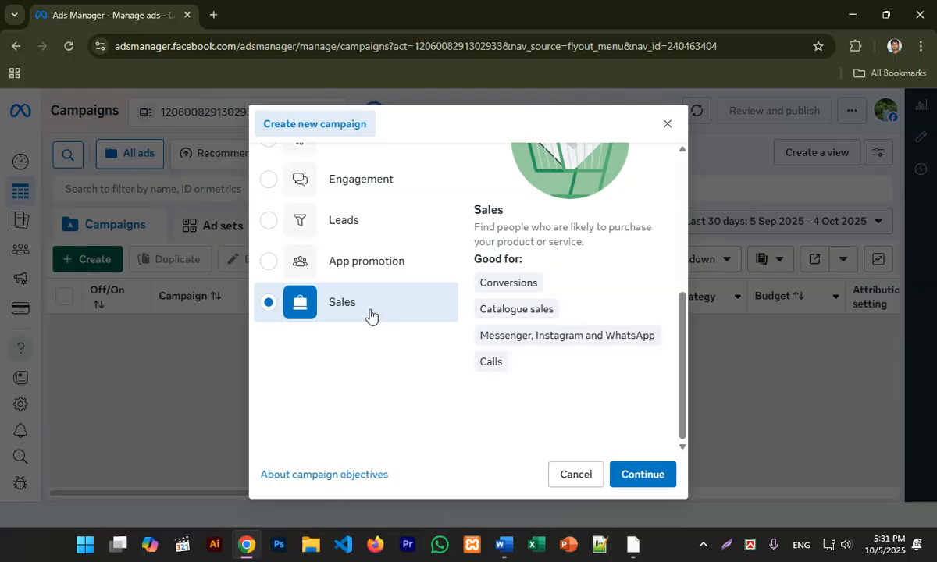
scroll(361, 293, "up", 3)
scroll(360, 294, "down", 2)
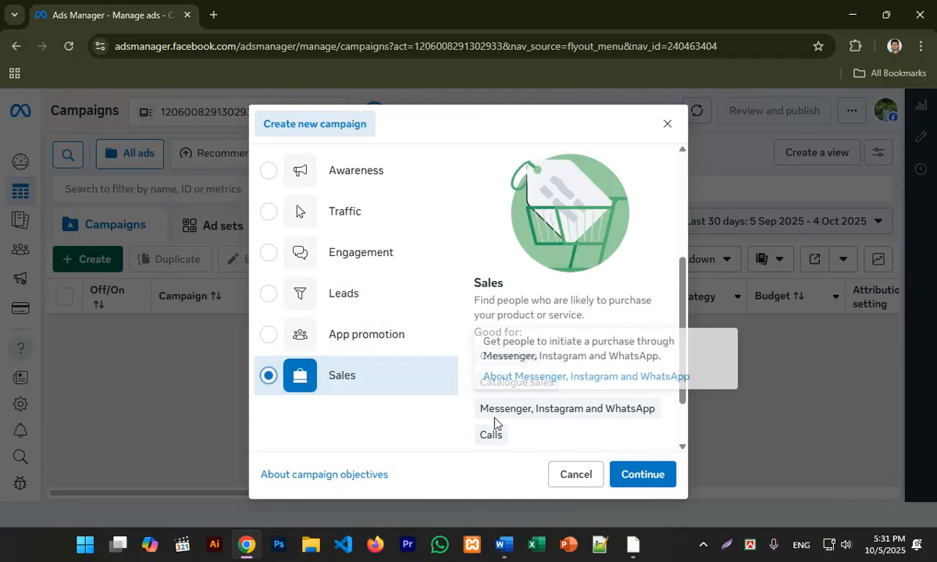
Choose Awareness as the campaign objective and continue to the campaign's setup.
left_click(268, 253)
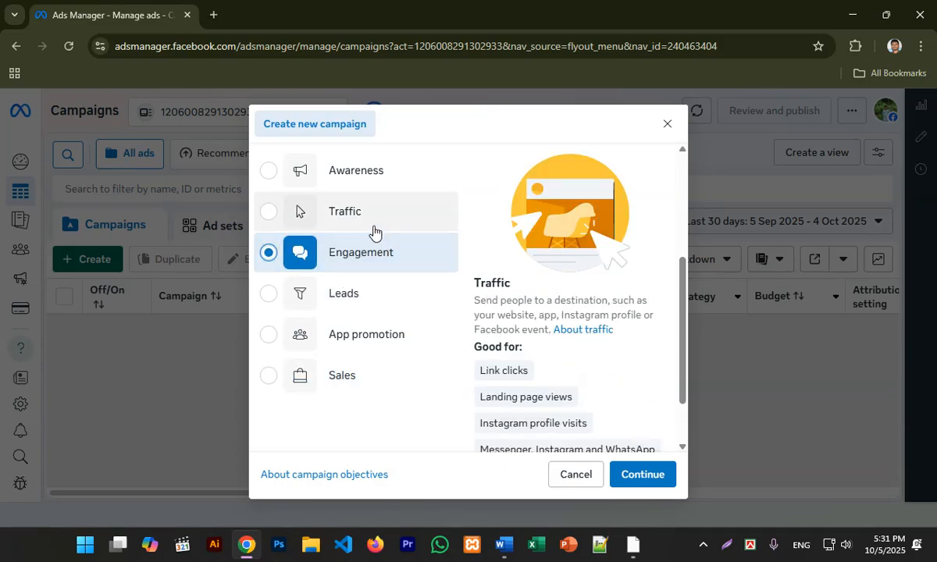
left_click(332, 163)
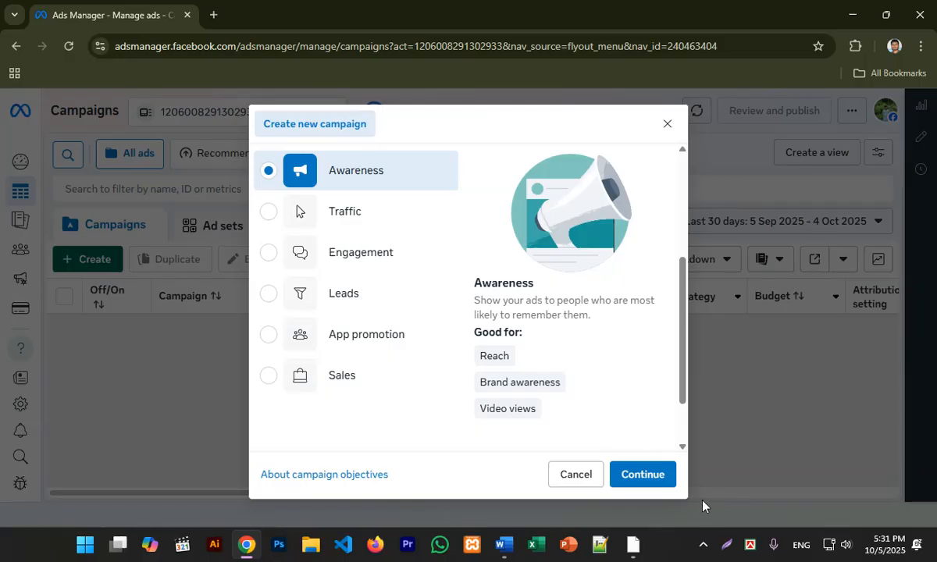
left_click(649, 475)
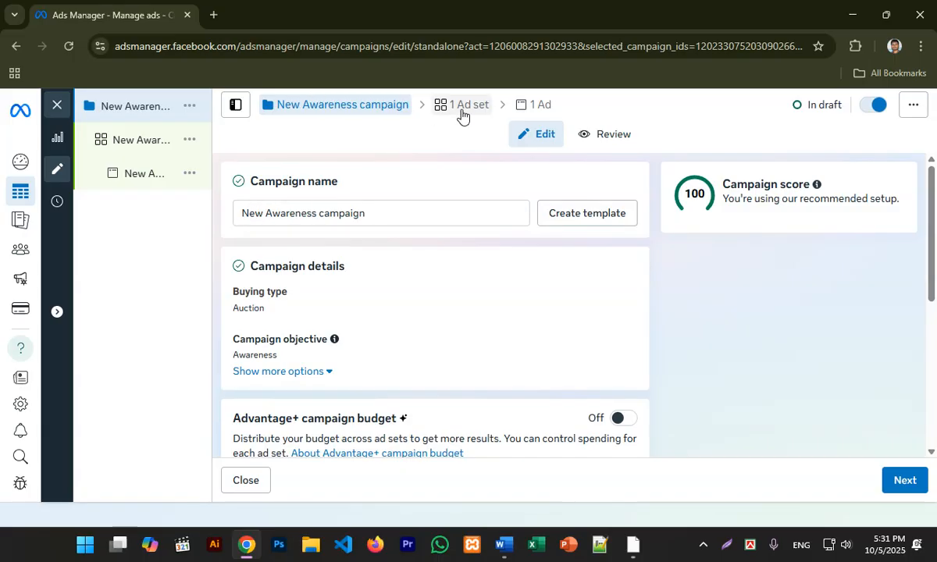
Rename the awareness campaign as ফেসবুক মার্কেটিং সার্ভিস.
left_click(278, 214)
left_click_drag(377, 213, 185, 203)
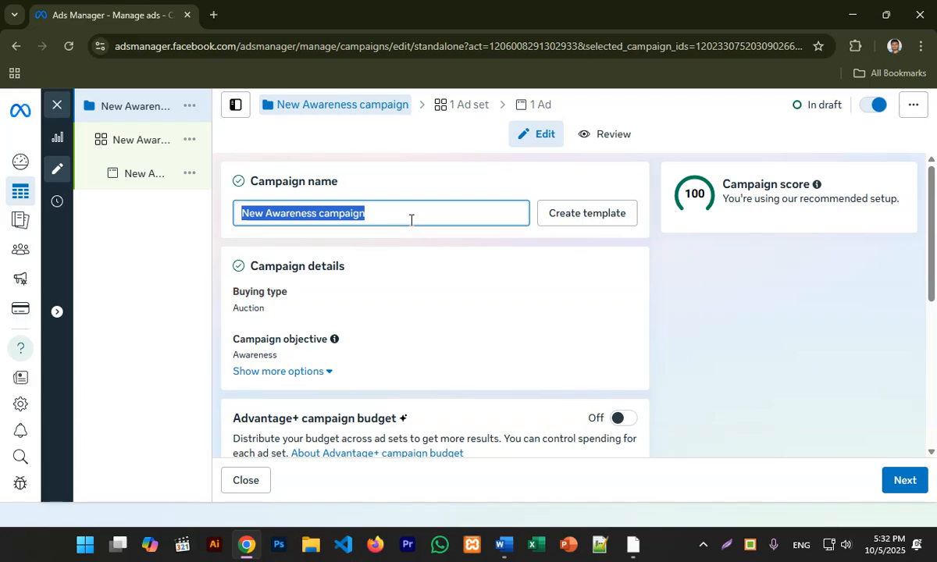
key("BackSpace")
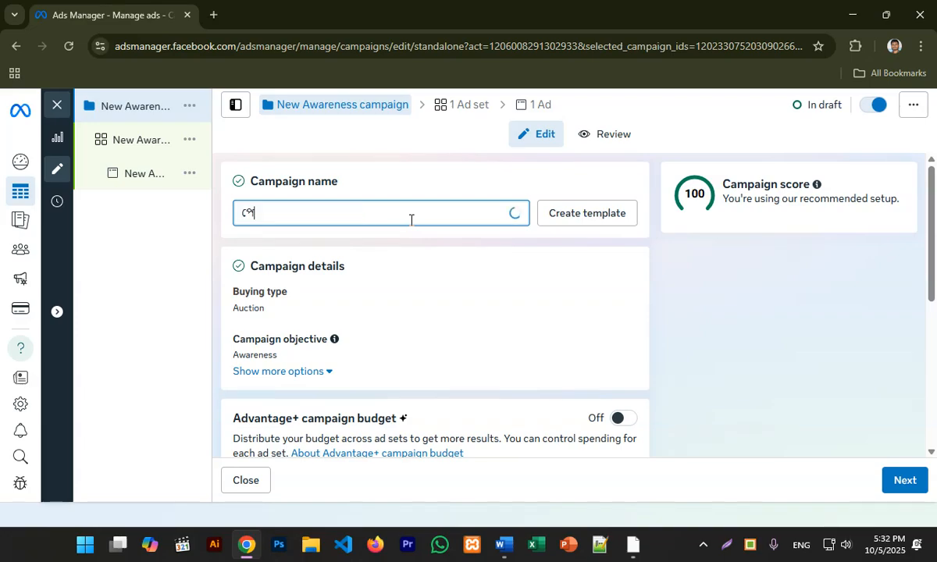
type("ফেসবুক")
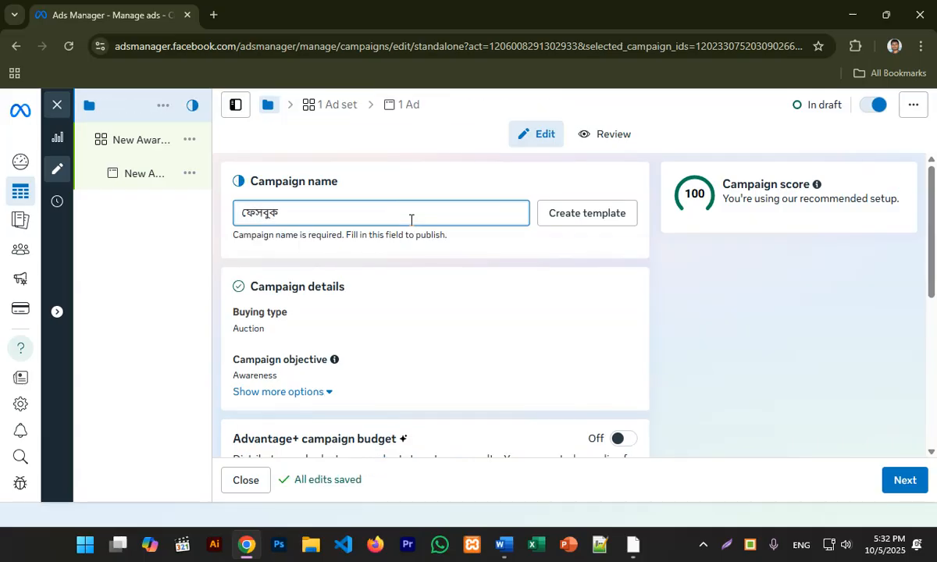
type(" মার্কে")
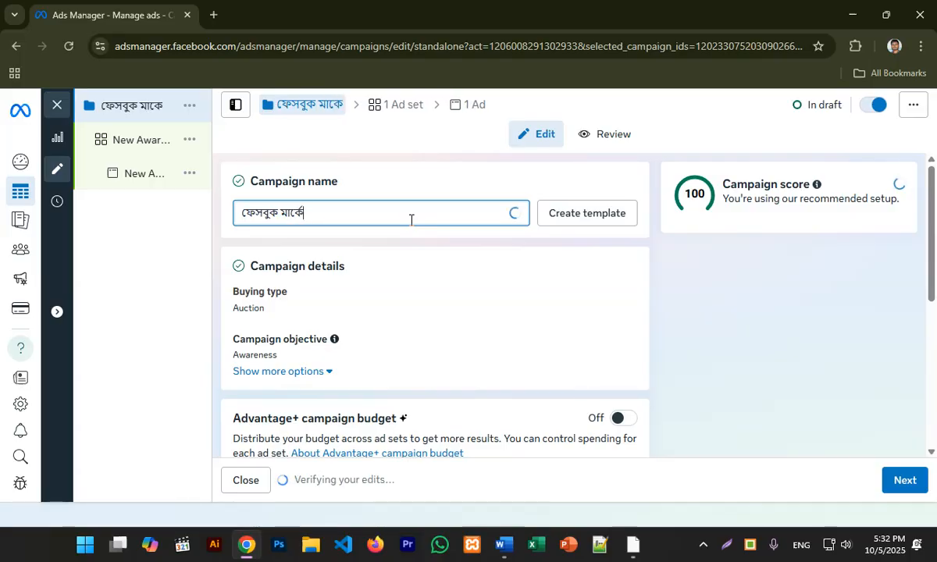
type("টিং সাবি")
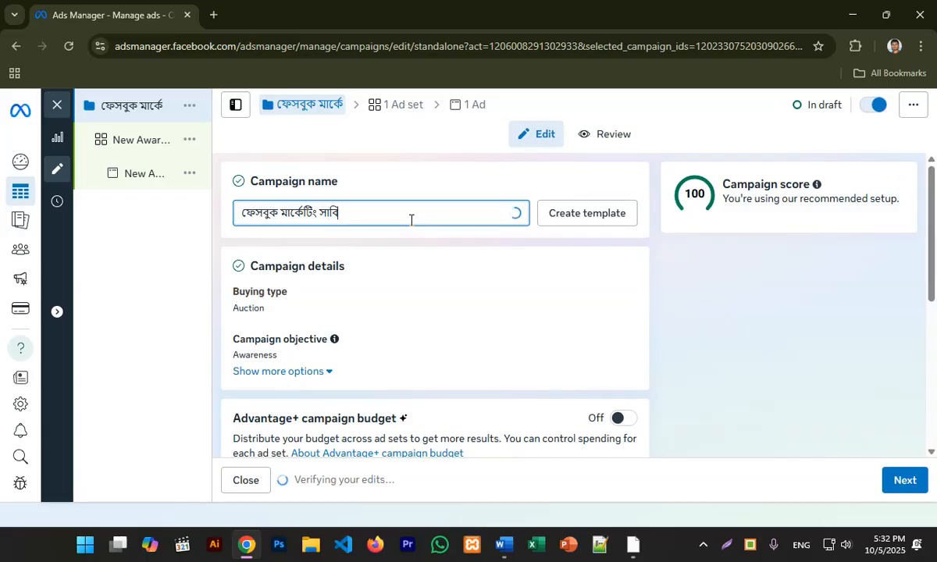
key("BackSpace")
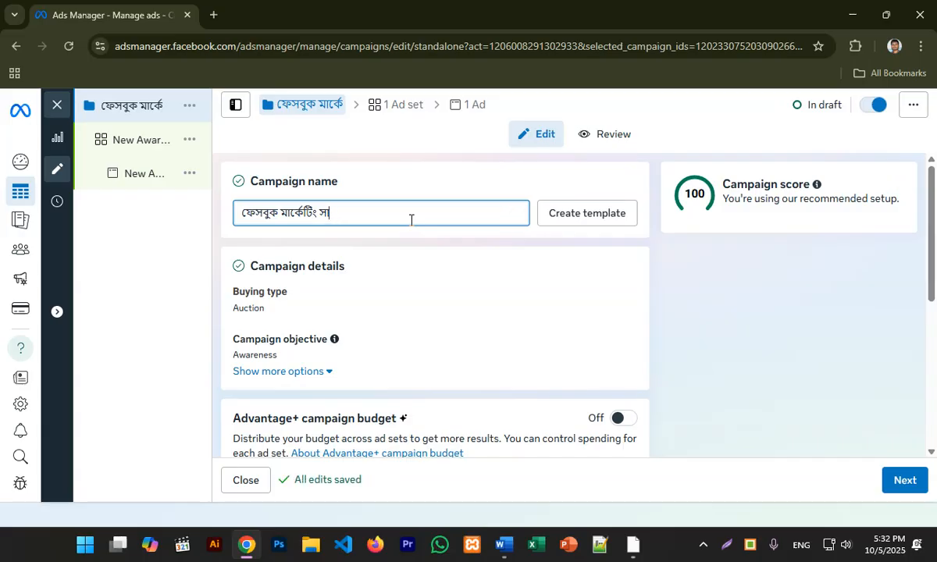
type("র্ভিস")
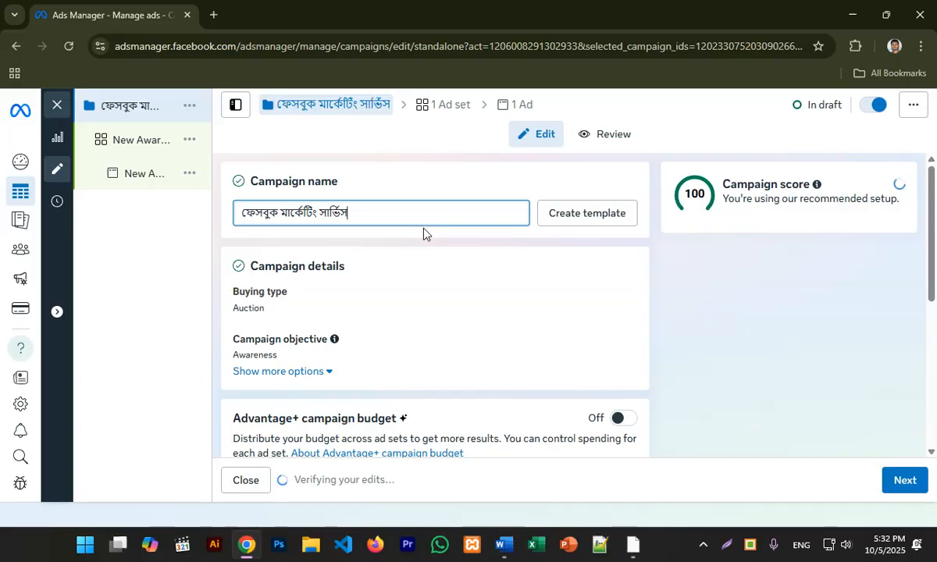
Copy the campaign name ফেসবুক মার্কেটিং সার্ভিস and use it as the name of both the ad set and the ad.
left_click_drag(389, 209, 239, 214)
key("ctrl+c")
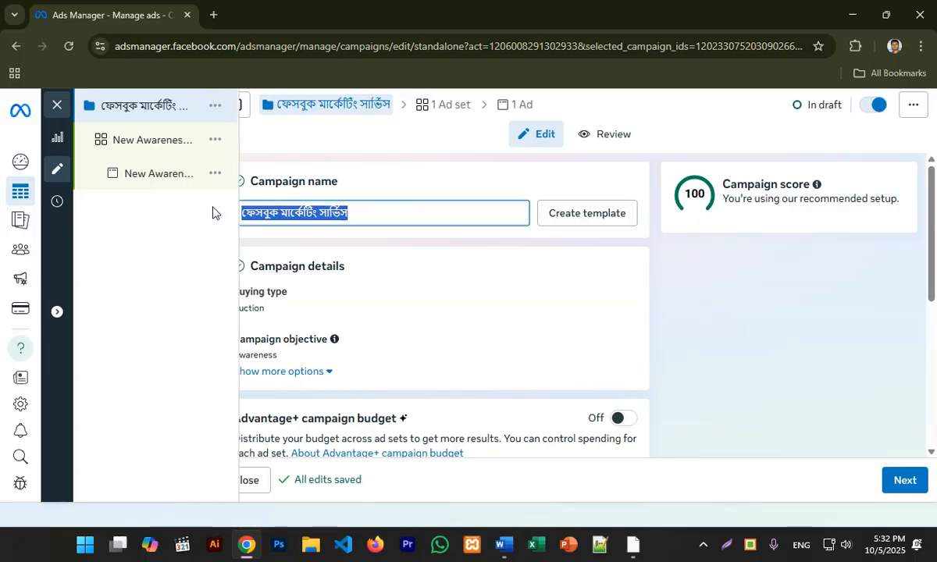
left_click(428, 107)
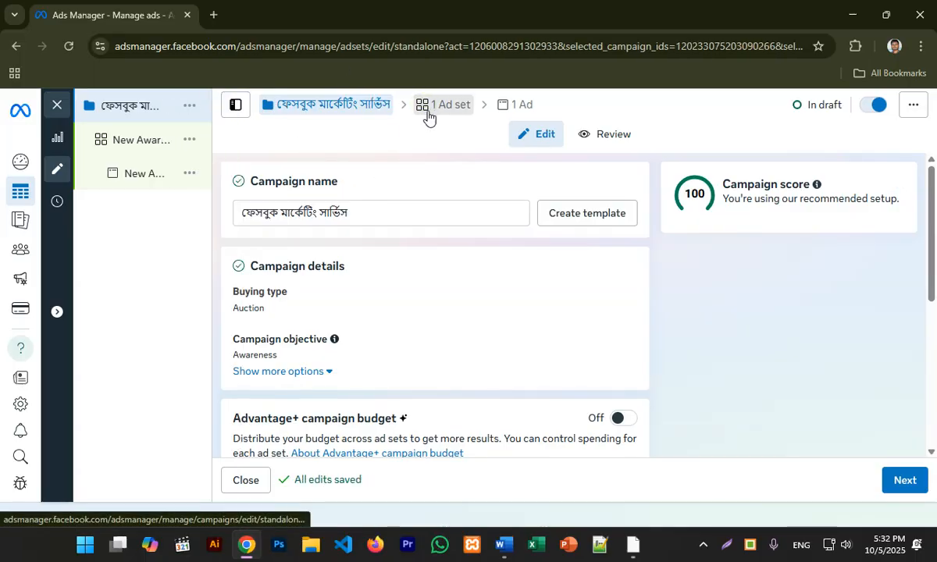
left_click_drag(367, 210, 184, 196)
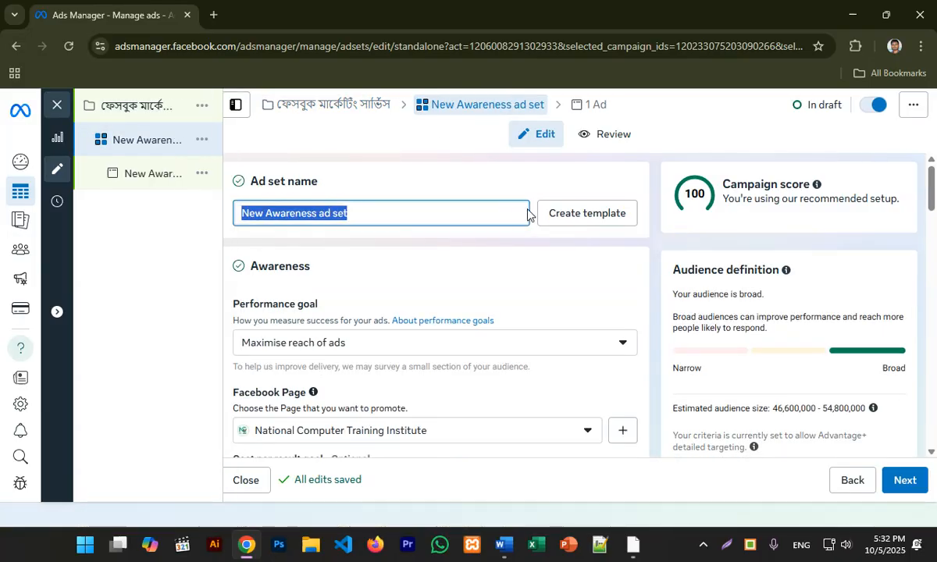
key("ctrl+v")
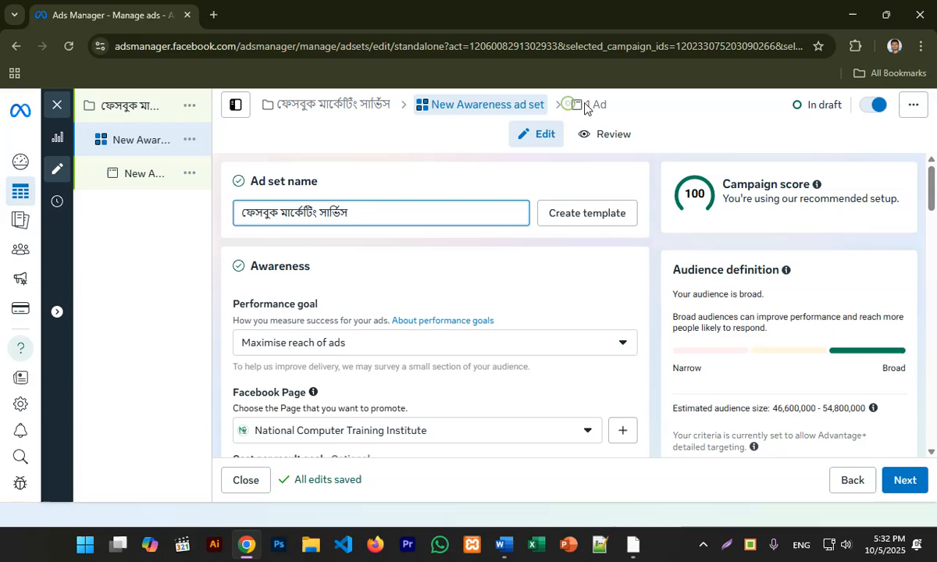
left_click(586, 108)
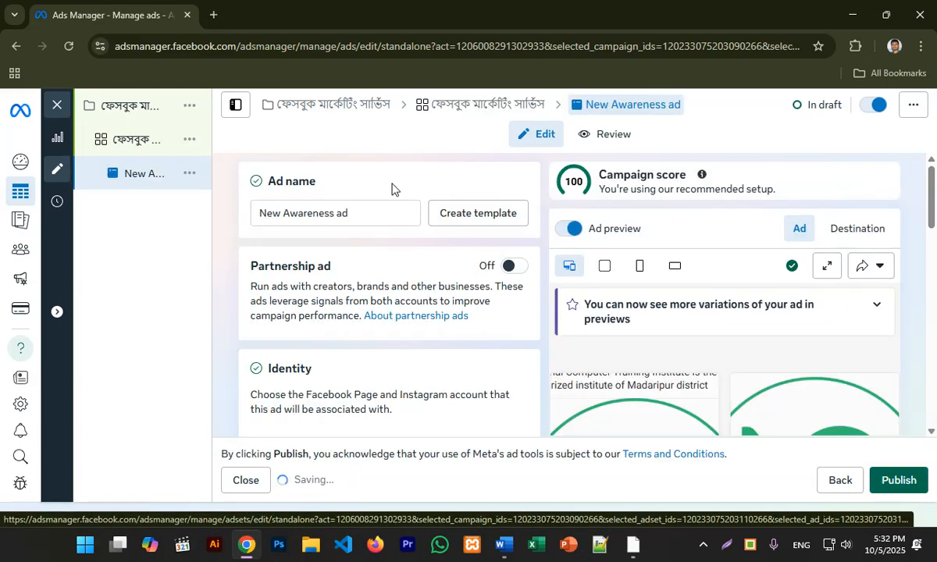
left_click_drag(359, 211, 222, 211)
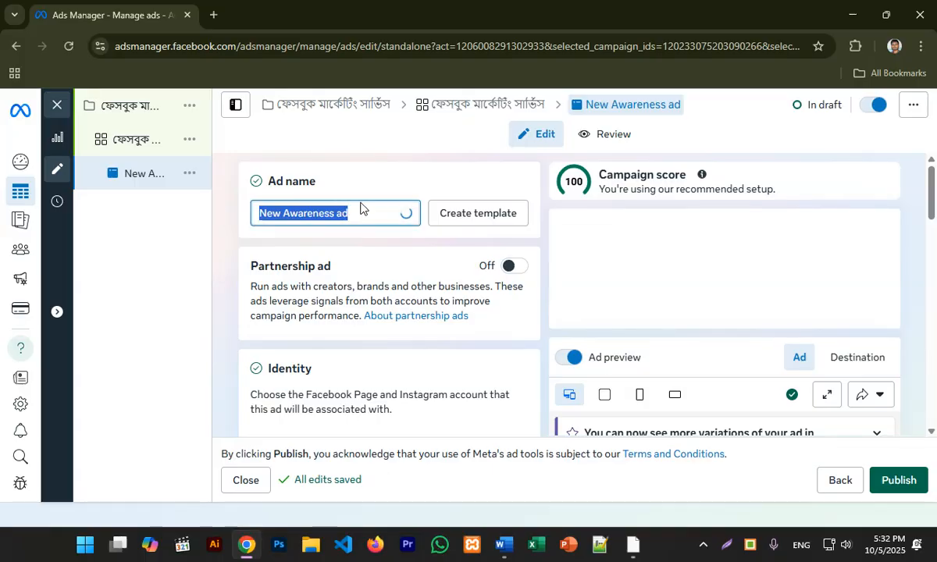
key("ctrl+v")
Return to the campaign-level settings and check the buying type options, keeping Auction.
left_click(324, 110)
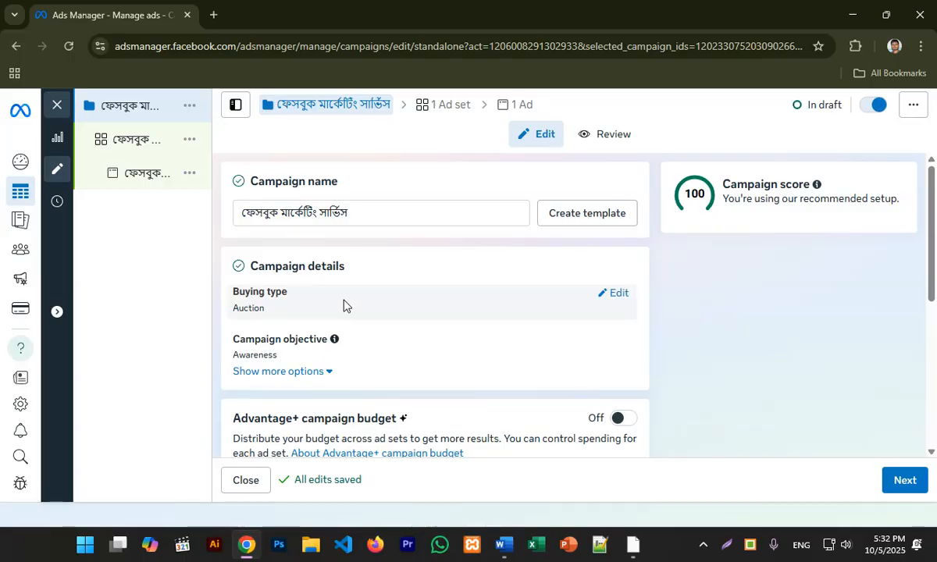
left_click(612, 295)
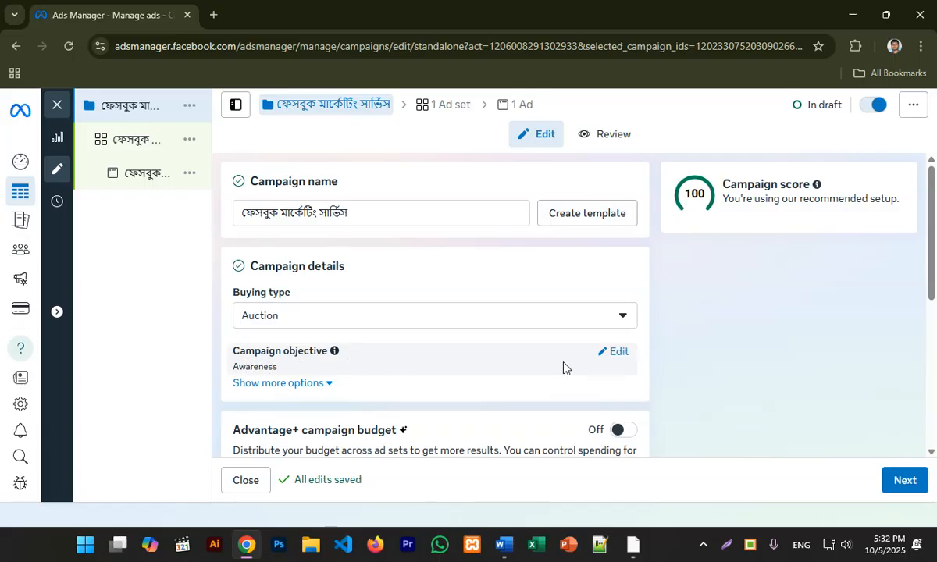
left_click(630, 318)
left_click(629, 319)
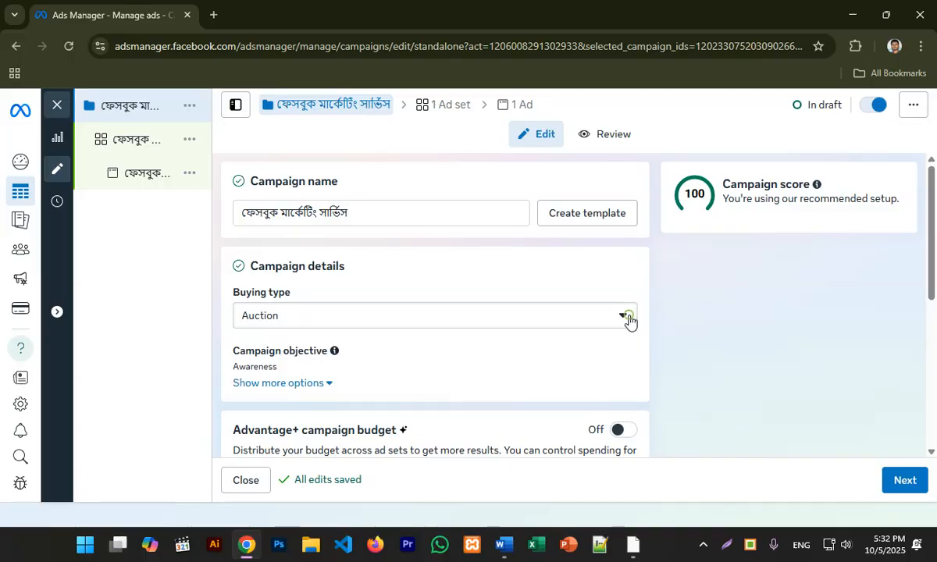
left_click(572, 317)
left_click(435, 307)
left_click(335, 310)
left_click(331, 309)
left_click(336, 314)
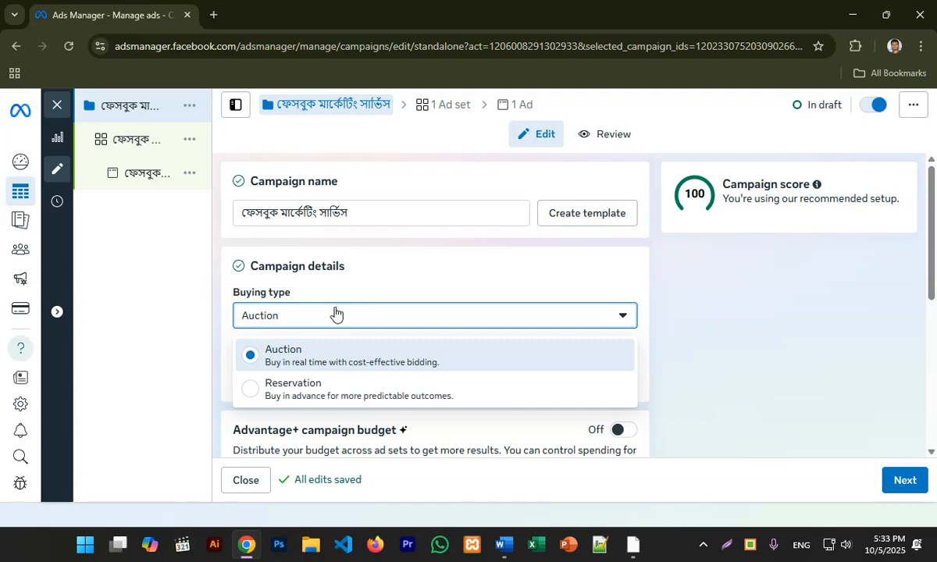
left_click(335, 310)
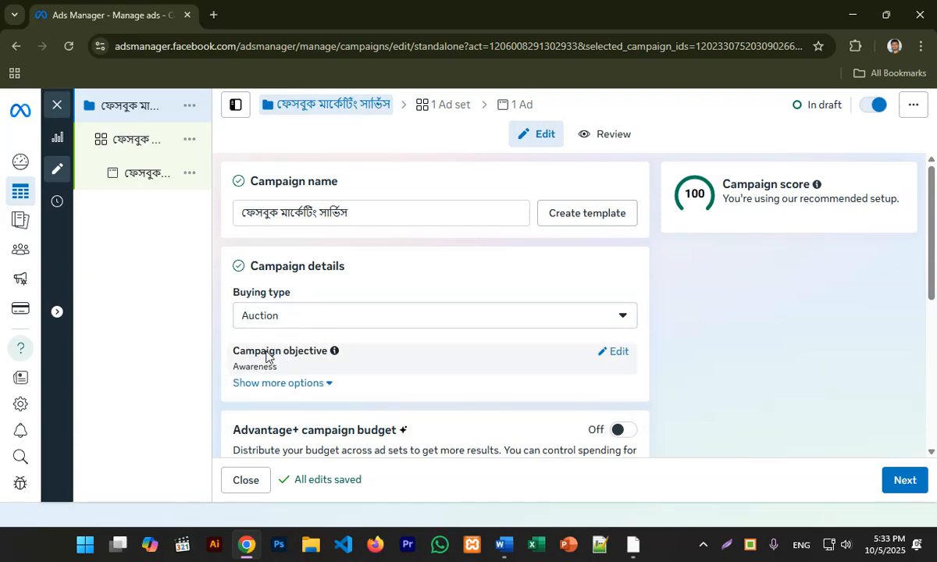
Turn on the Advantage+ campaign budget and set the daily budget to 400 BDT.
scroll(308, 256, "down", 3)
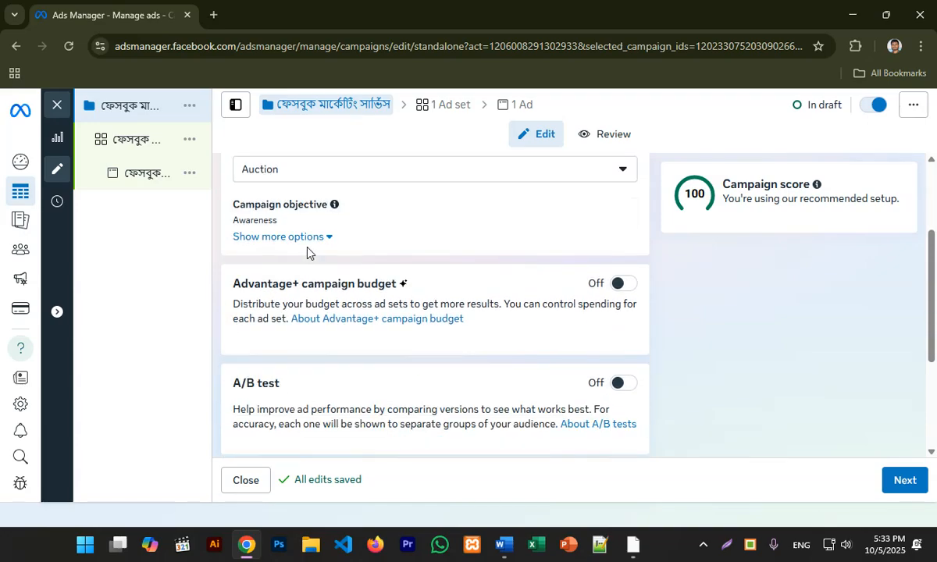
scroll(311, 253, "down", 3)
scroll(289, 273, "up", 4)
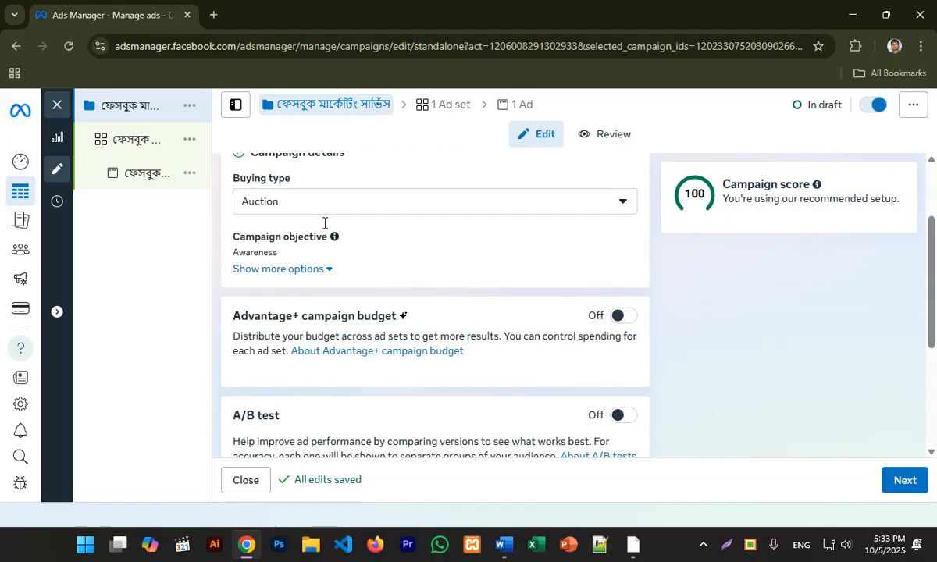
left_click(618, 317)
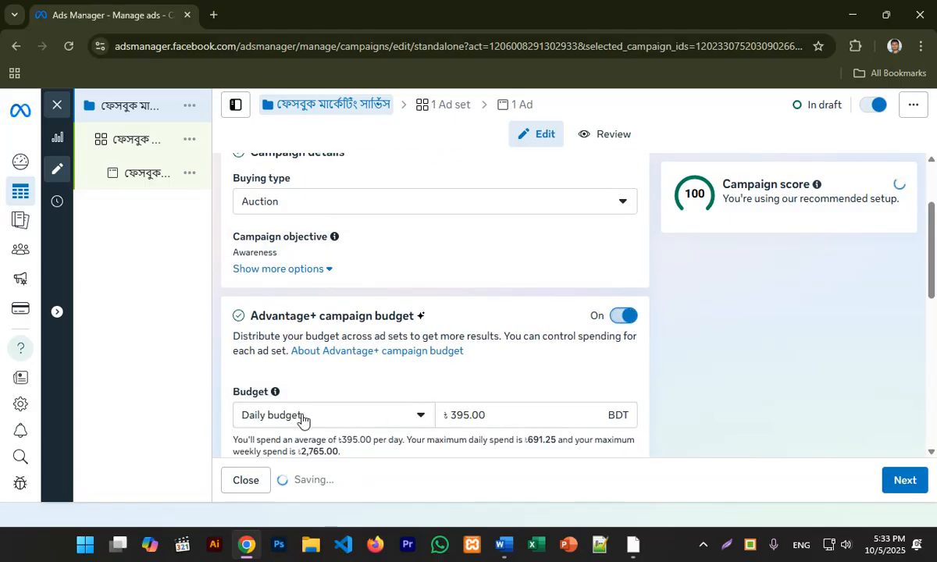
scroll(367, 384, "down", 2)
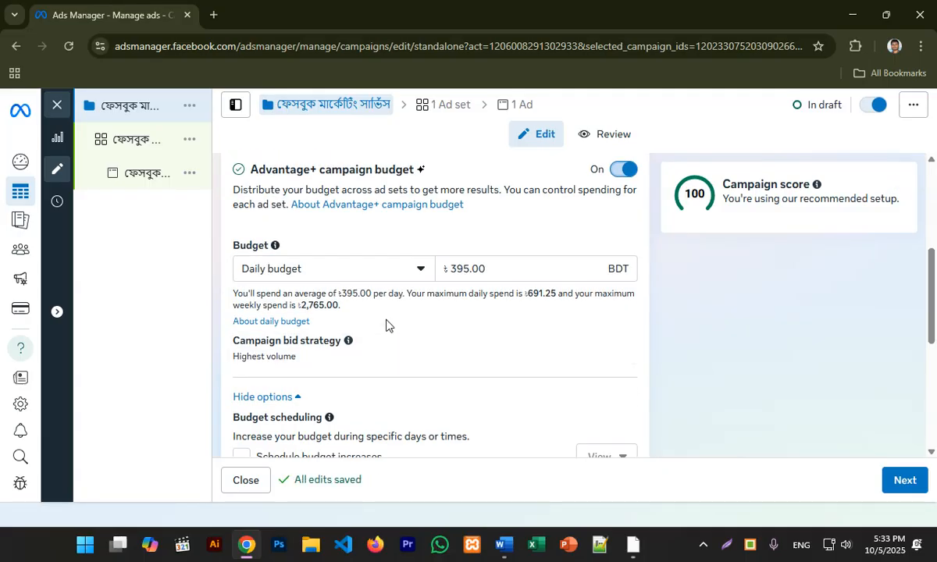
left_click(490, 270)
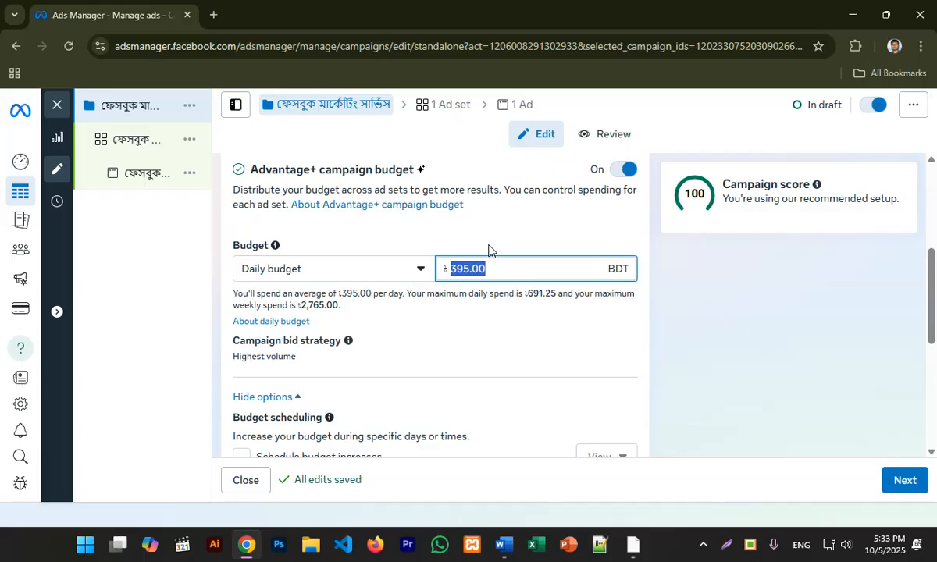
type("4000")
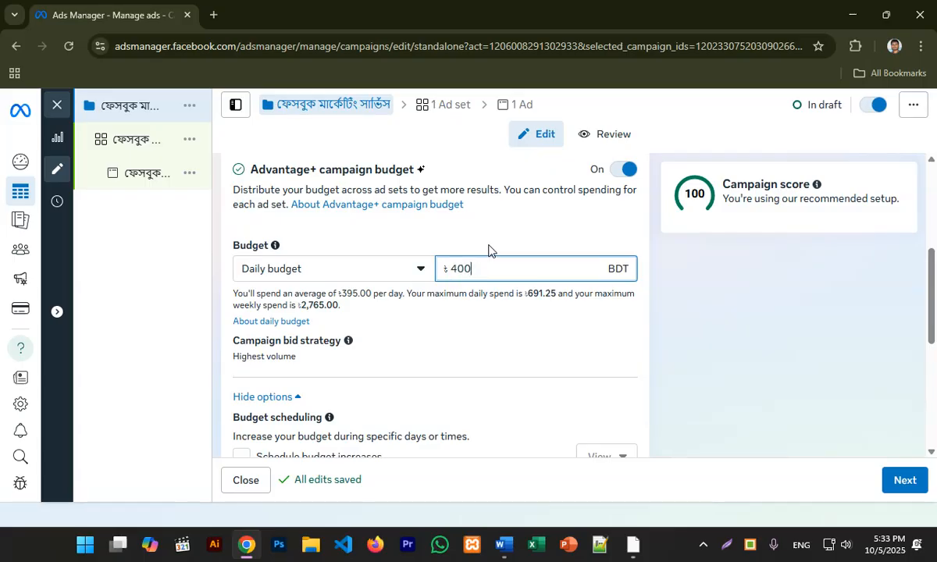
left_click(459, 325)
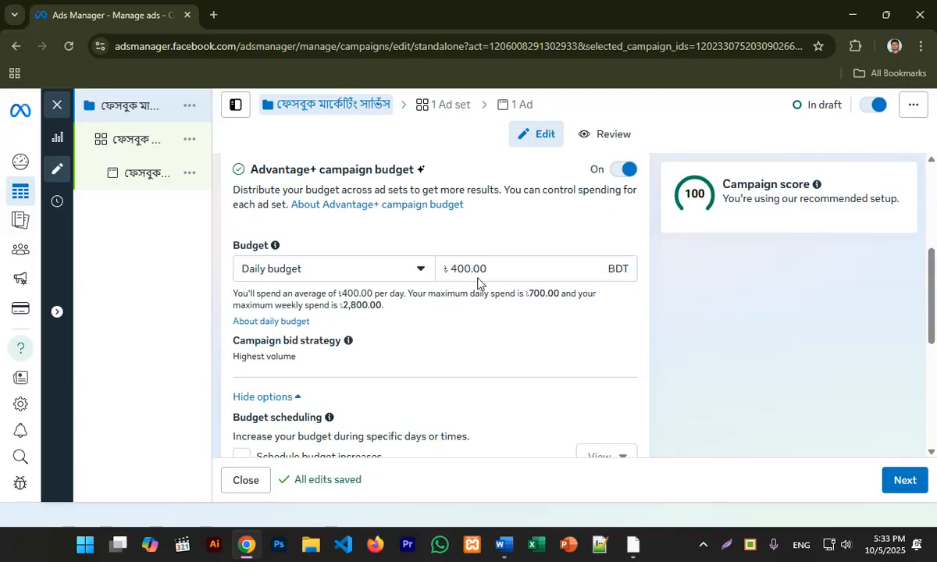
Review the special ad categories and remaining campaign settings without declaring a category, and continue to the ad set.
scroll(453, 291, "down", 2)
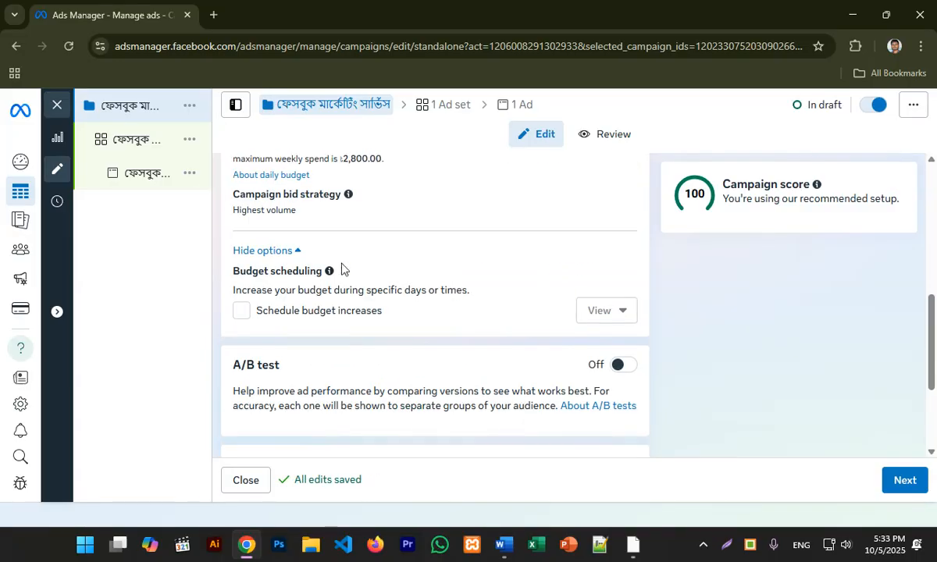
scroll(368, 231, "down", 2)
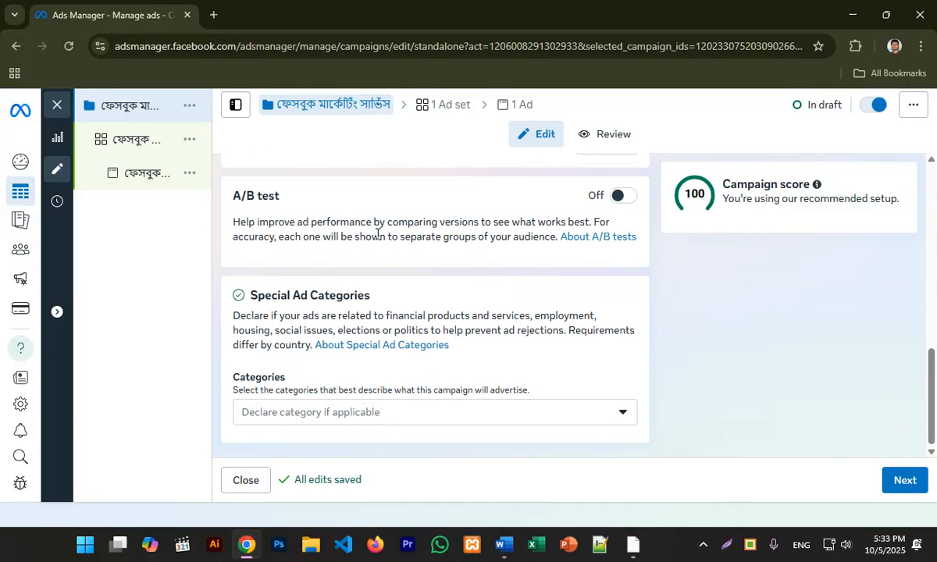
left_click(565, 412)
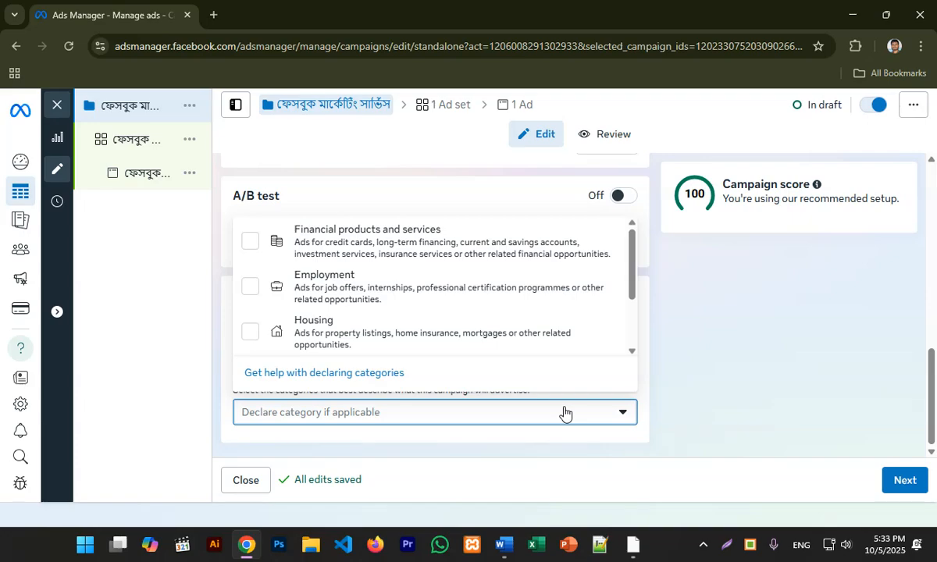
left_click(564, 413)
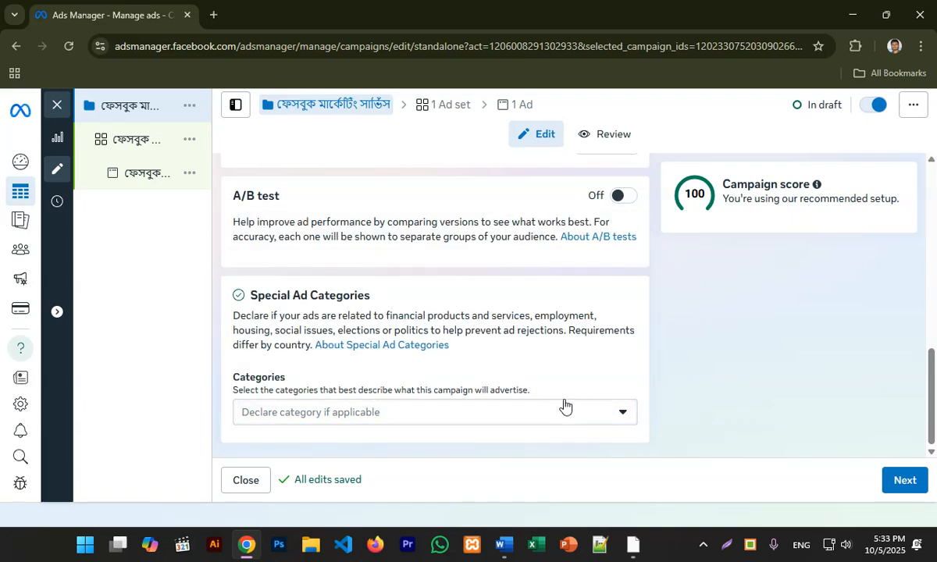
scroll(502, 284, "up", 5)
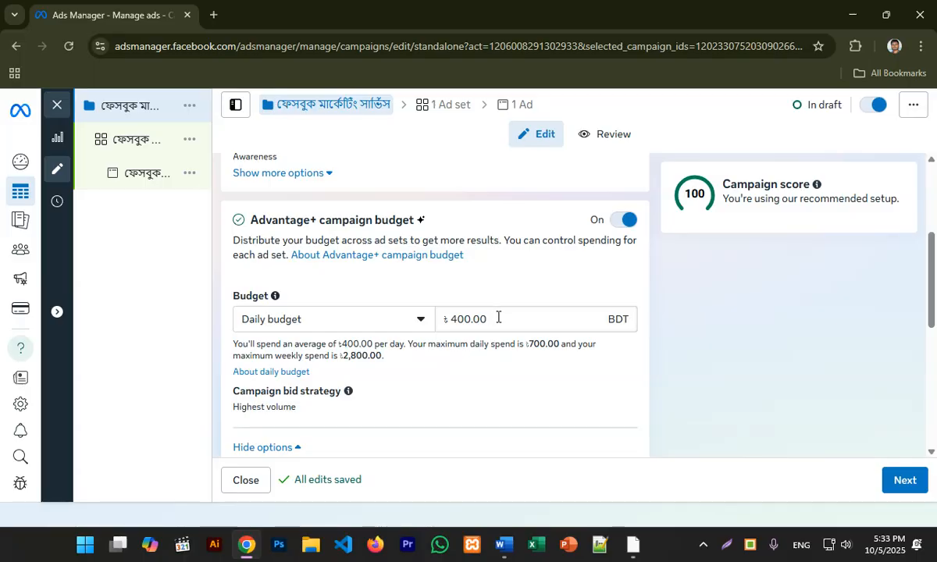
scroll(479, 313, "down", 5)
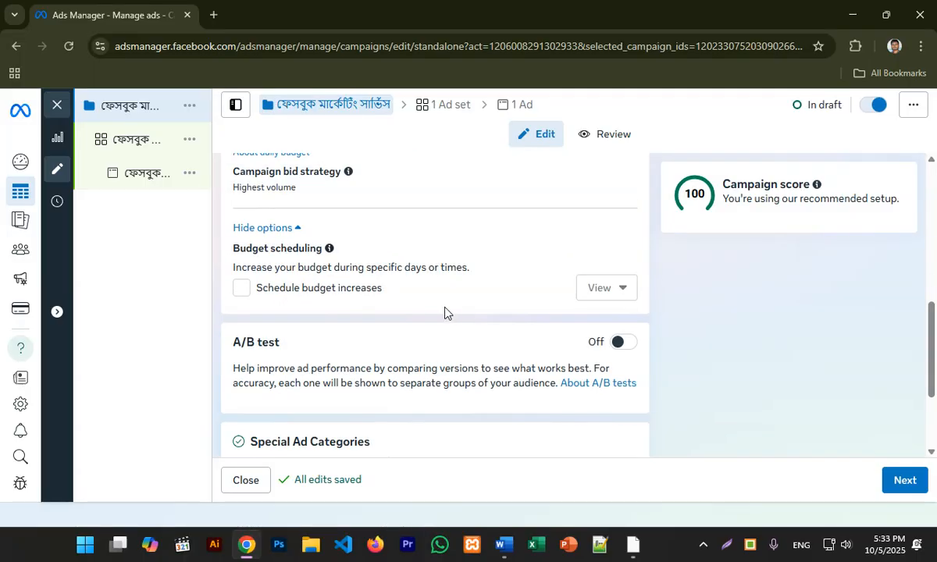
left_click(905, 481)
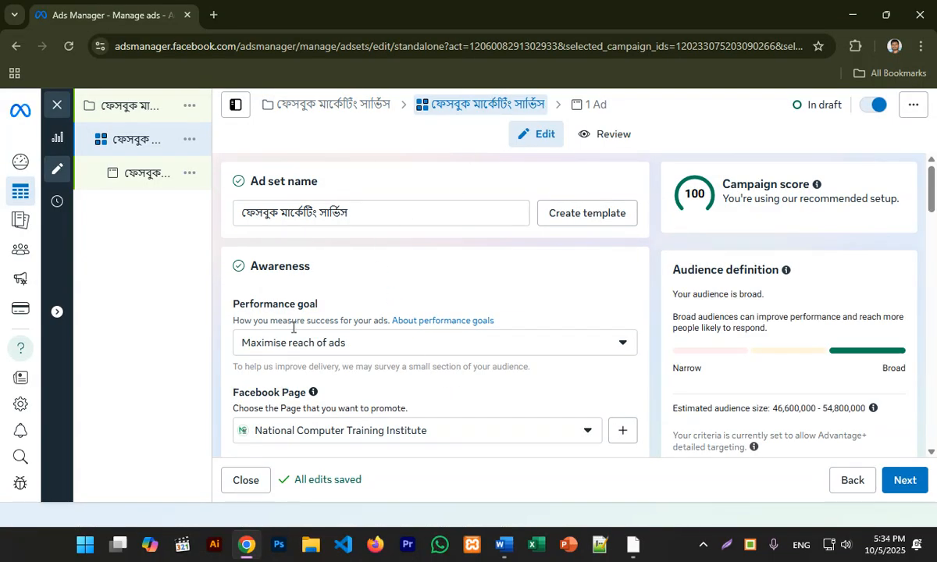
Choose Pixel Point as the Facebook Page that the ad set promotes.
scroll(371, 336, "down", 2)
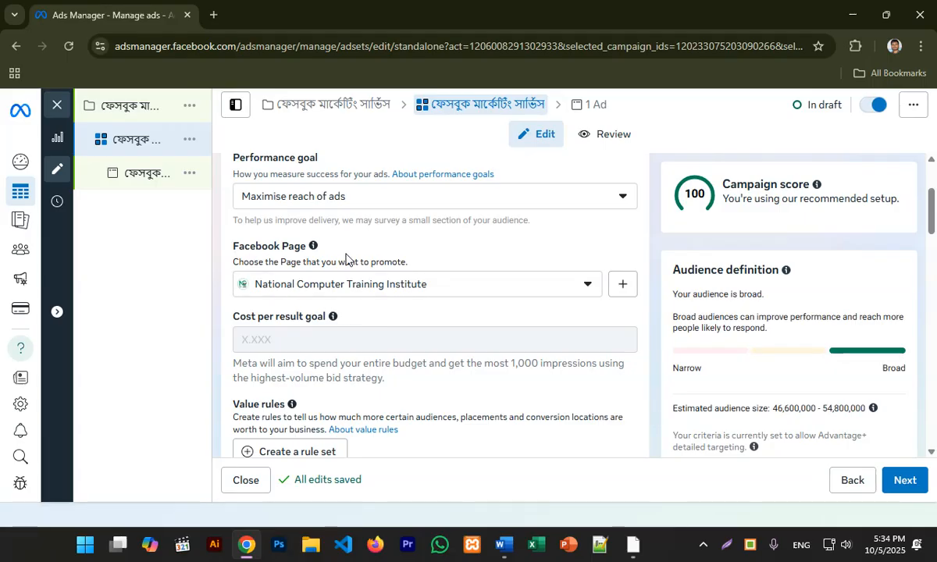
left_click(589, 287)
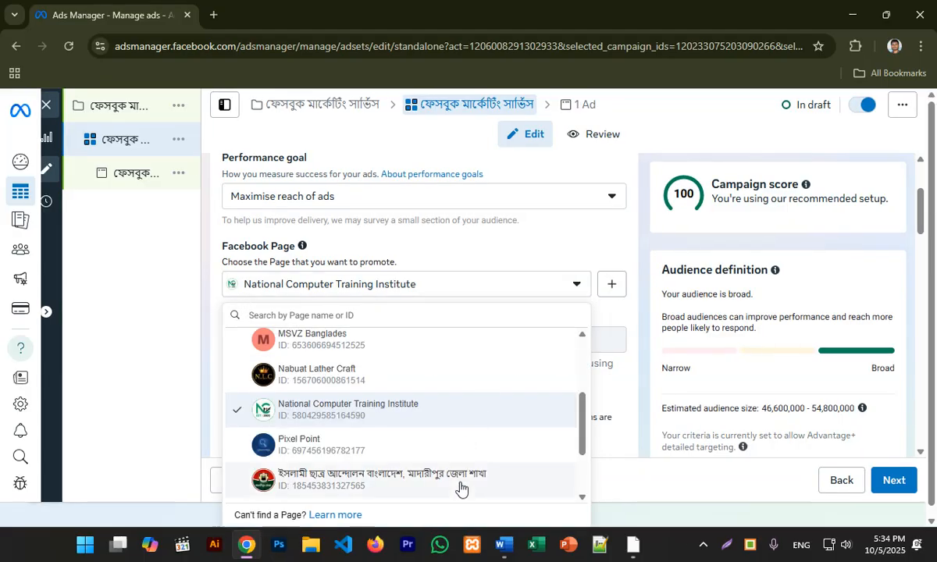
scroll(451, 391, "down", 3)
scroll(437, 395, "up", 2)
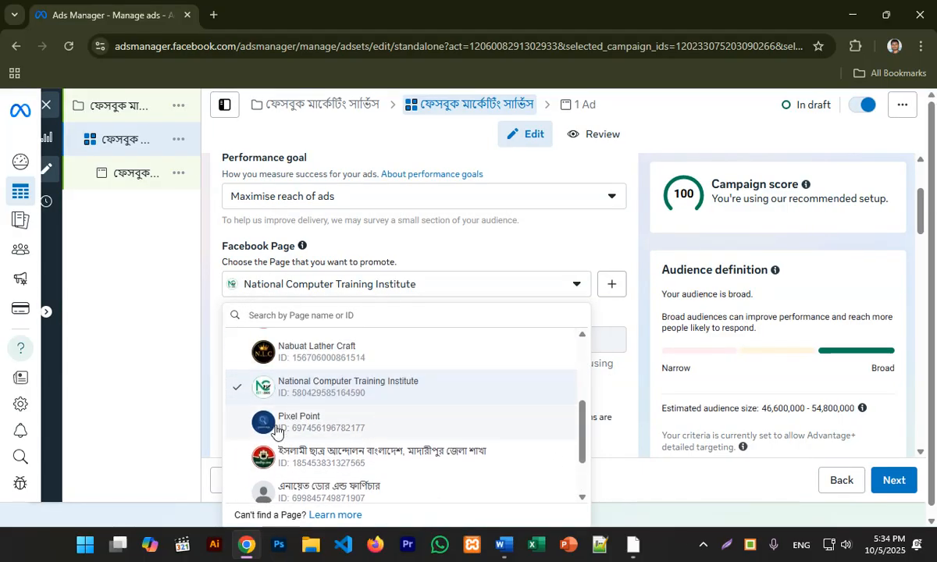
left_click(295, 421)
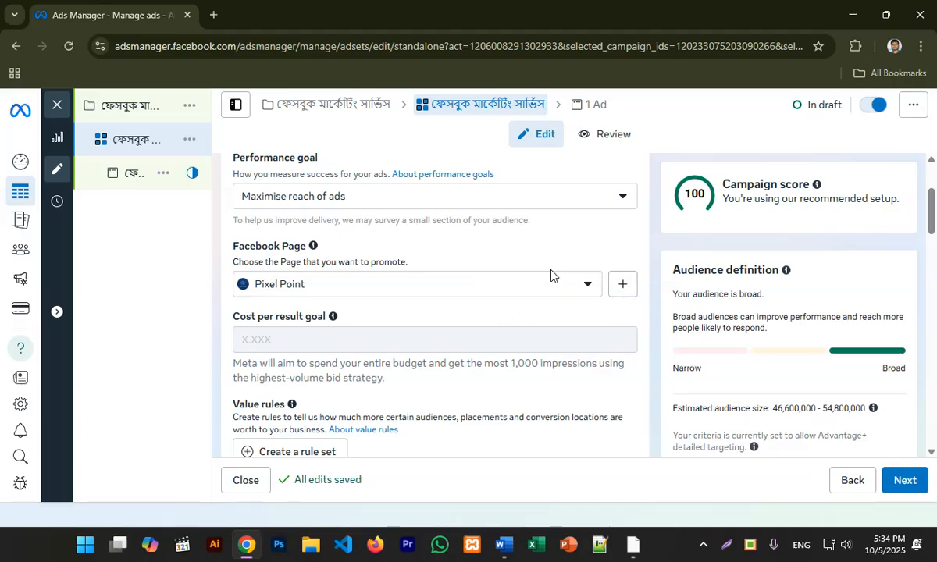
Review the ad set's budget and schedule, trying the end date option and switching it off again.
scroll(531, 262, "down", 1)
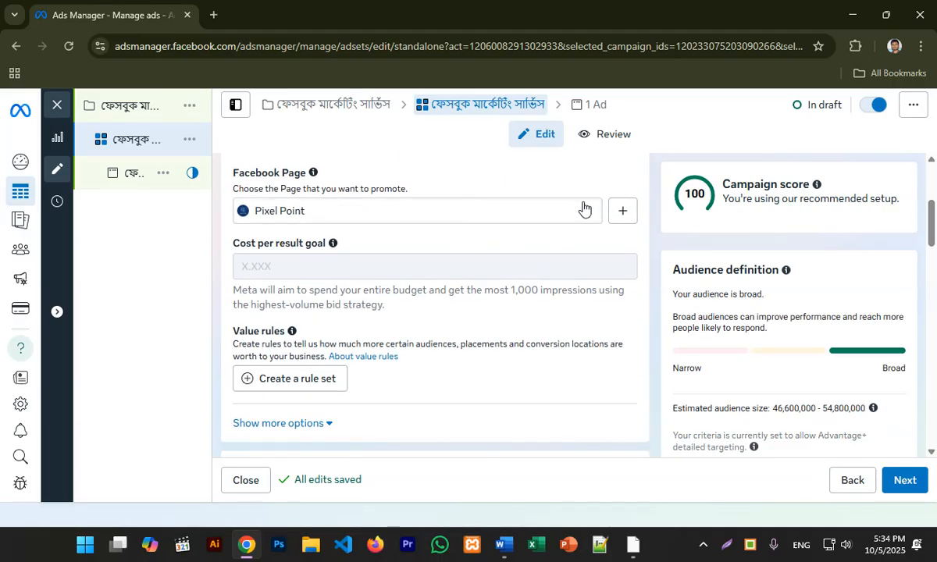
scroll(582, 208, "down", 2)
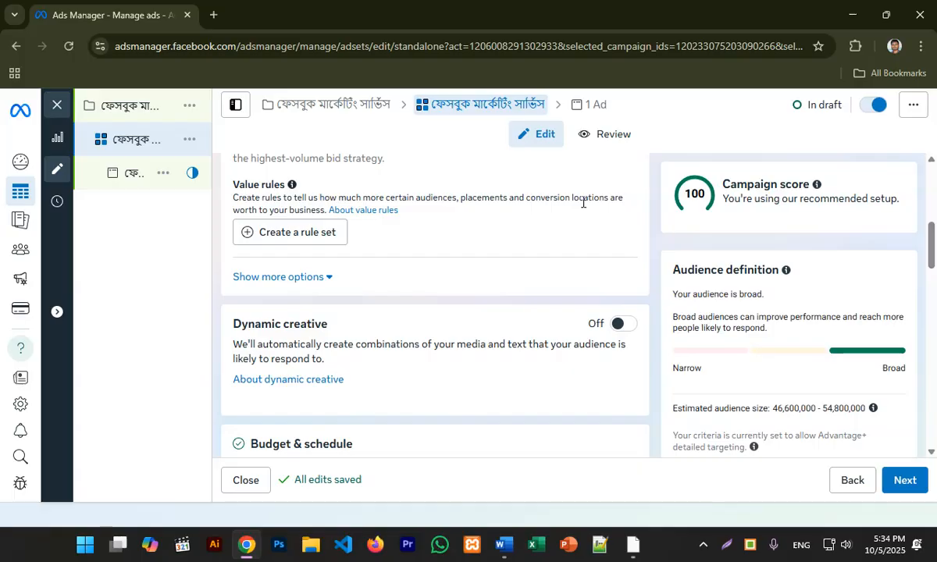
scroll(400, 278, "down", 4)
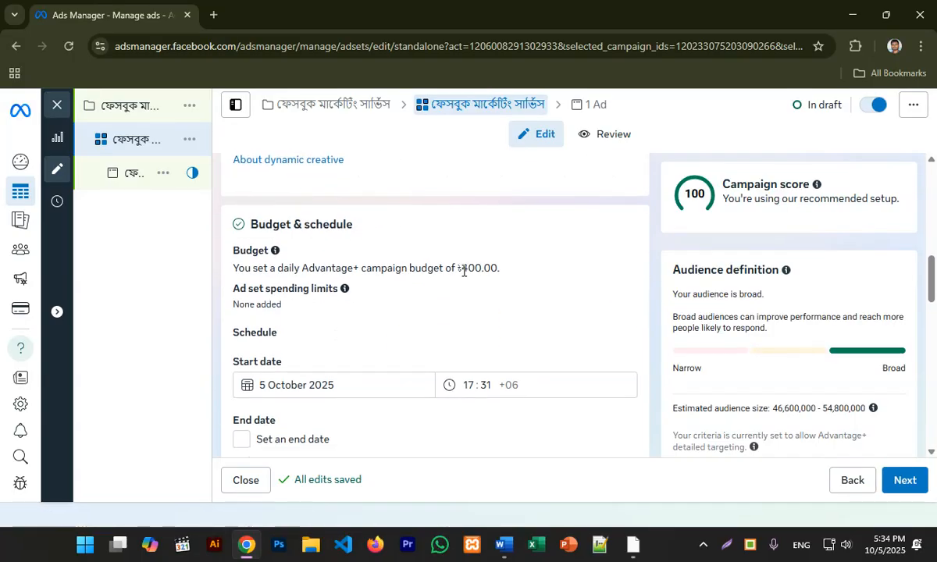
scroll(454, 296, "up", 1)
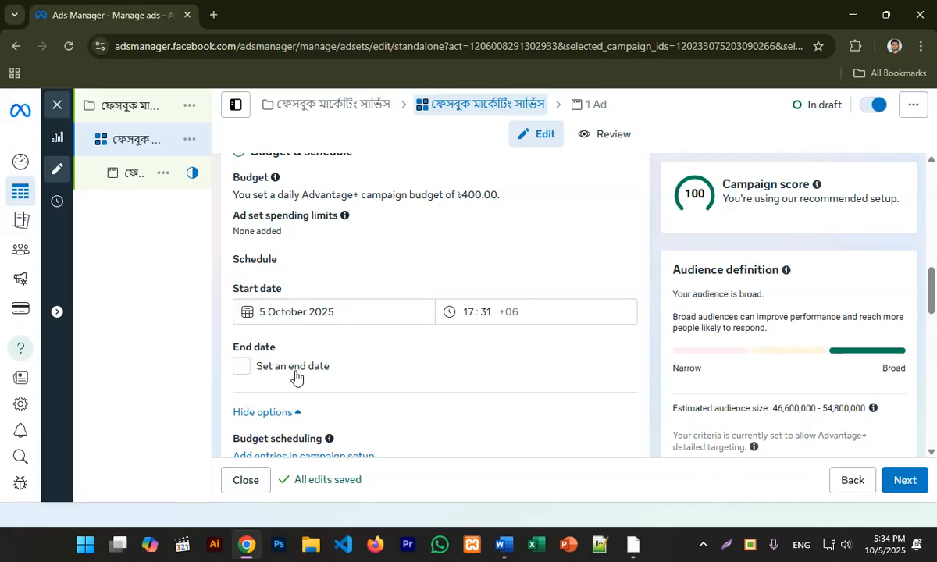
left_click(243, 370)
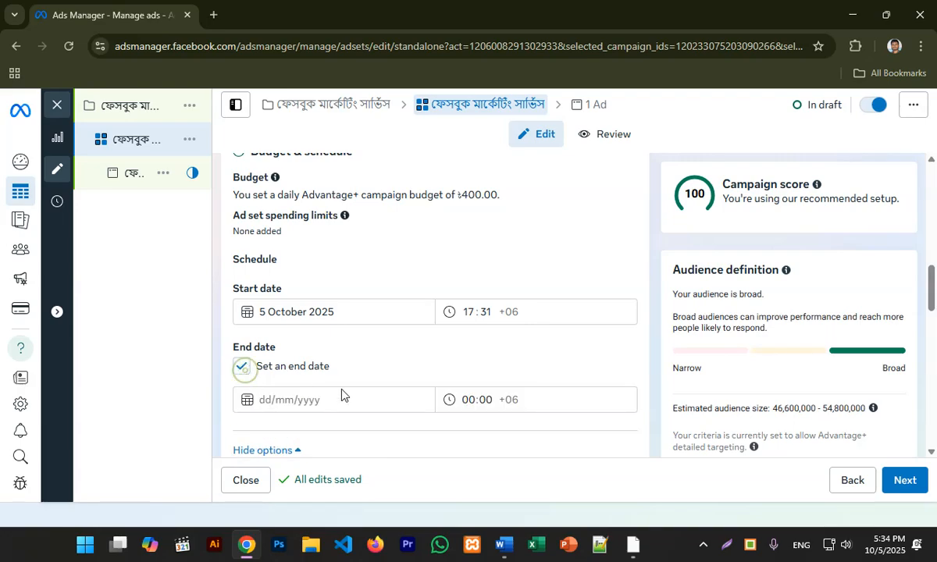
left_click(247, 375)
Edit the audience locations and include Madaripur Govt. College in place of the whole of Bangladesh.
scroll(343, 336, "down", 2)
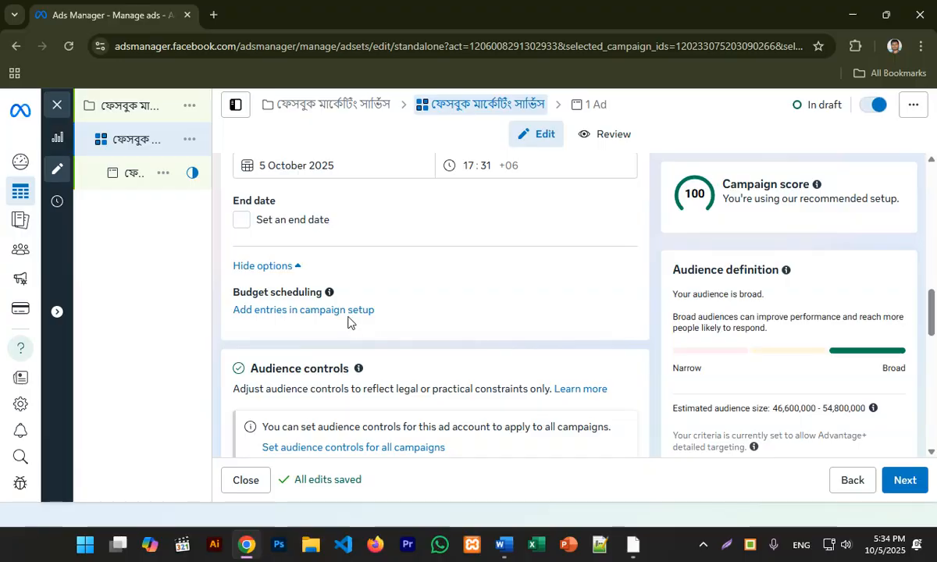
scroll(349, 325, "down", 2)
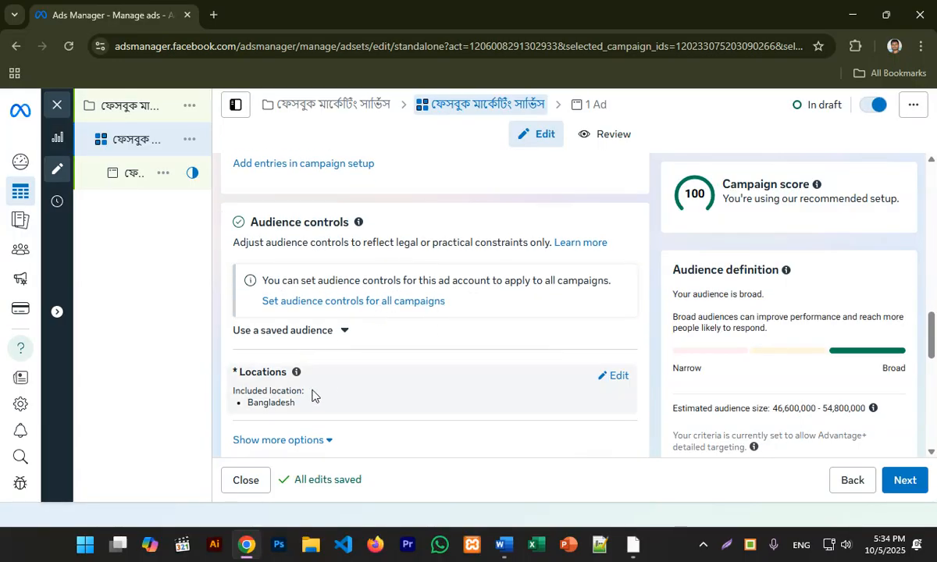
scroll(308, 390, "down", 1)
left_click(615, 303)
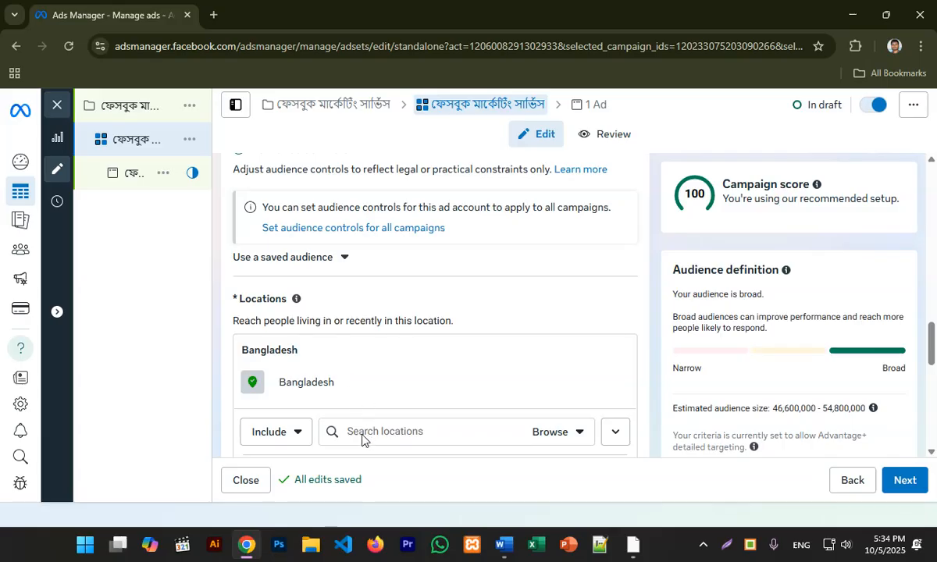
scroll(385, 370, "down", 1)
left_click(385, 365)
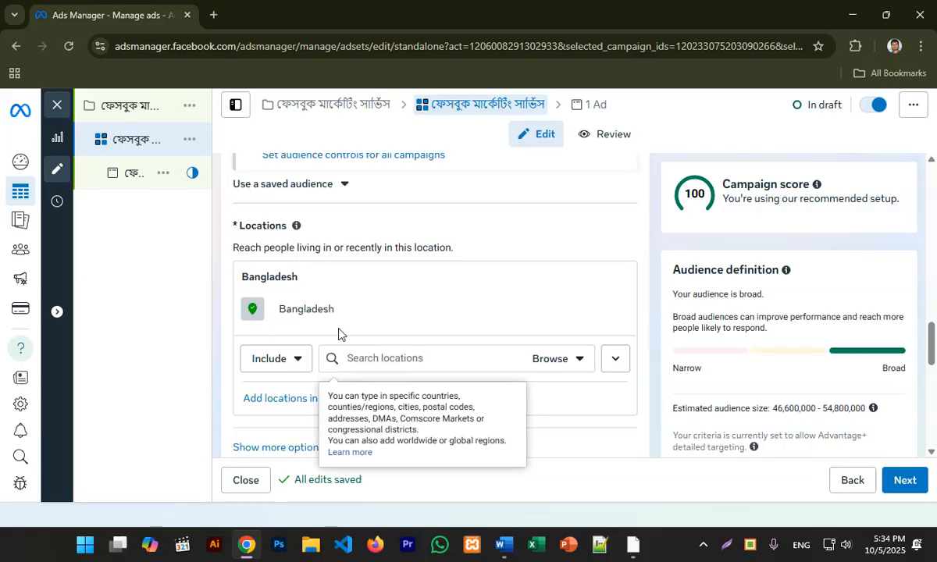
left_click(369, 360)
type("ী")
key("BackSpace")
type("M")
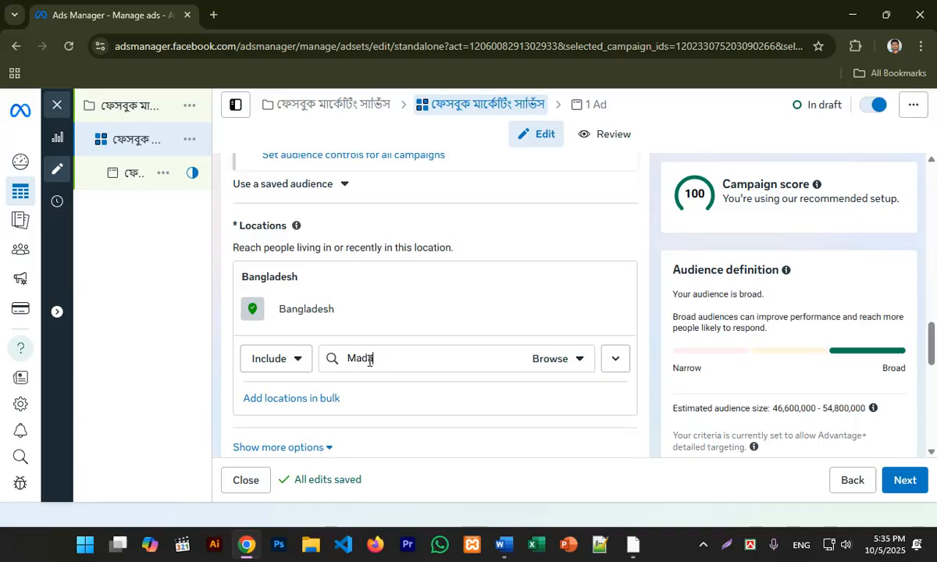
type("adaripur go")
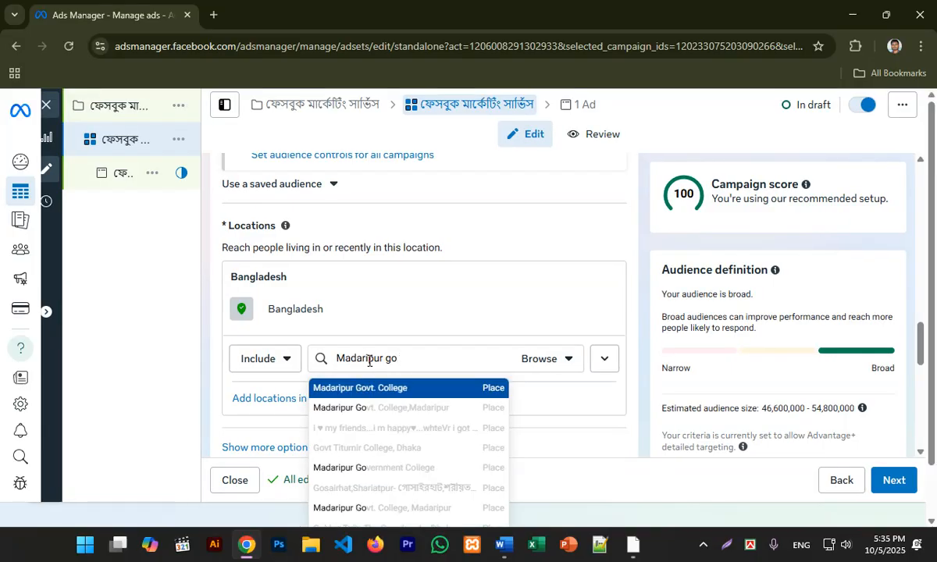
left_click(407, 388)
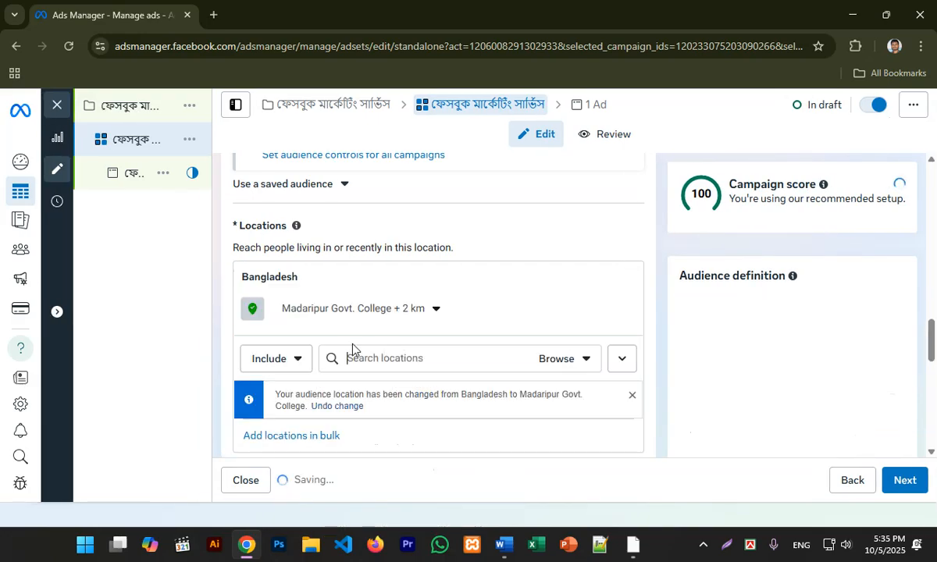
Inspect the coverage area on the map and set the radius around Madaripur Govt. College to 14 km.
left_click(438, 310)
scroll(508, 375, "down", 2)
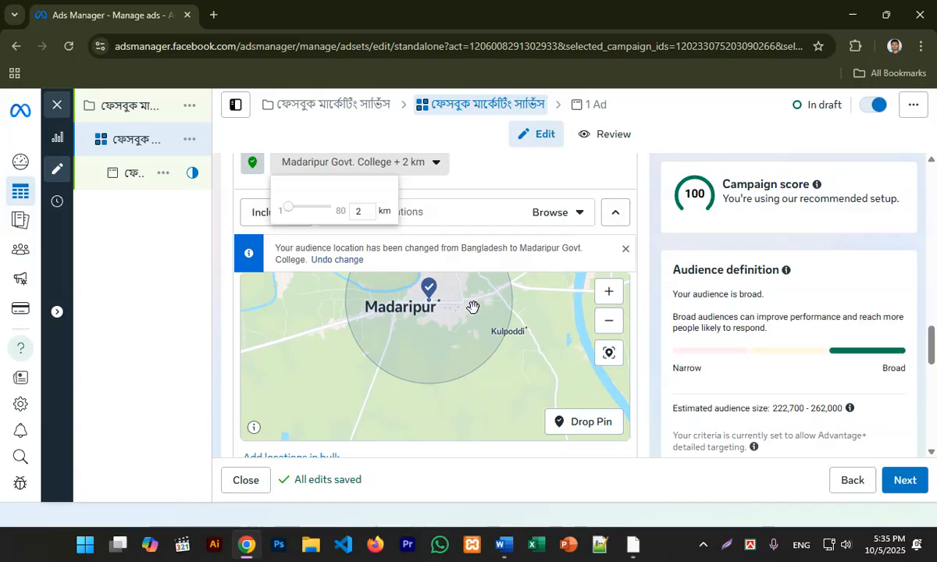
scroll(473, 310, "down", 2)
scroll(479, 311, "up", 4)
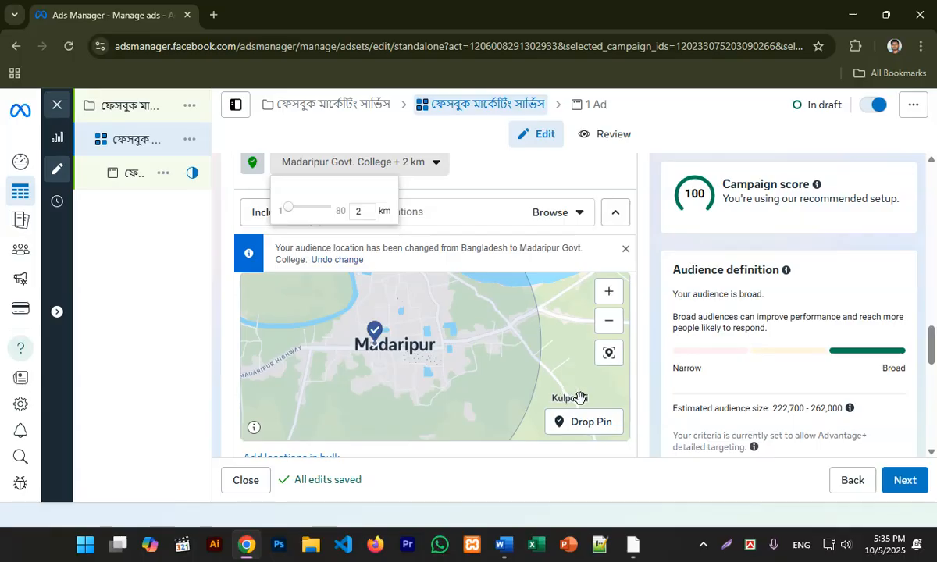
scroll(581, 398, "down", 3)
scroll(453, 367, "up", 5)
scroll(476, 328, "up", 2)
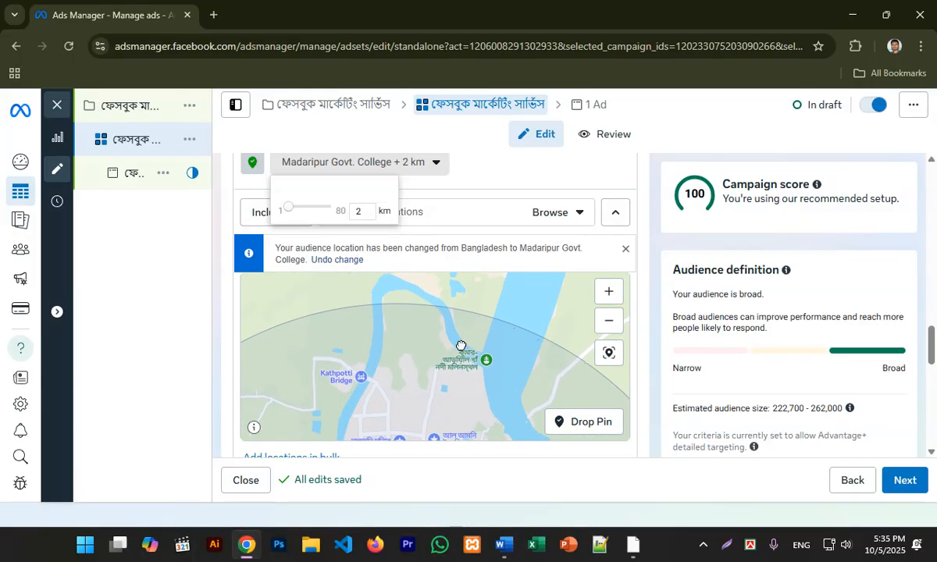
left_click_drag(420, 339, 485, 305)
left_click_drag(414, 334, 446, 393)
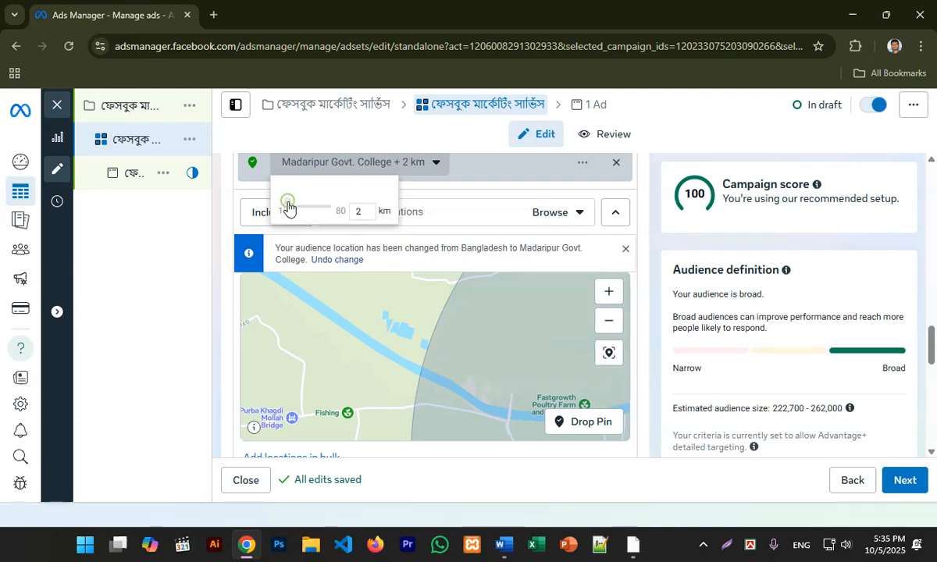
left_click_drag(288, 206, 294, 209)
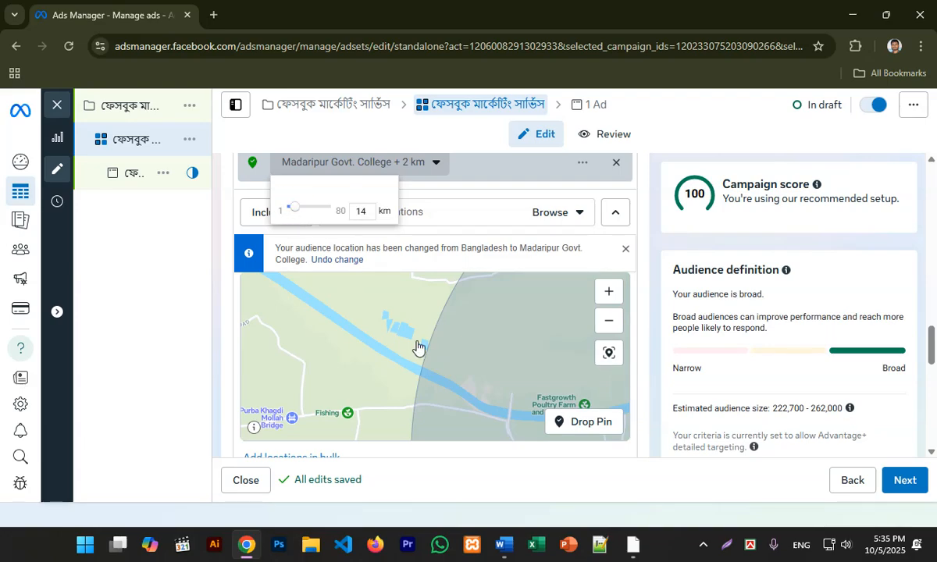
left_click(479, 347)
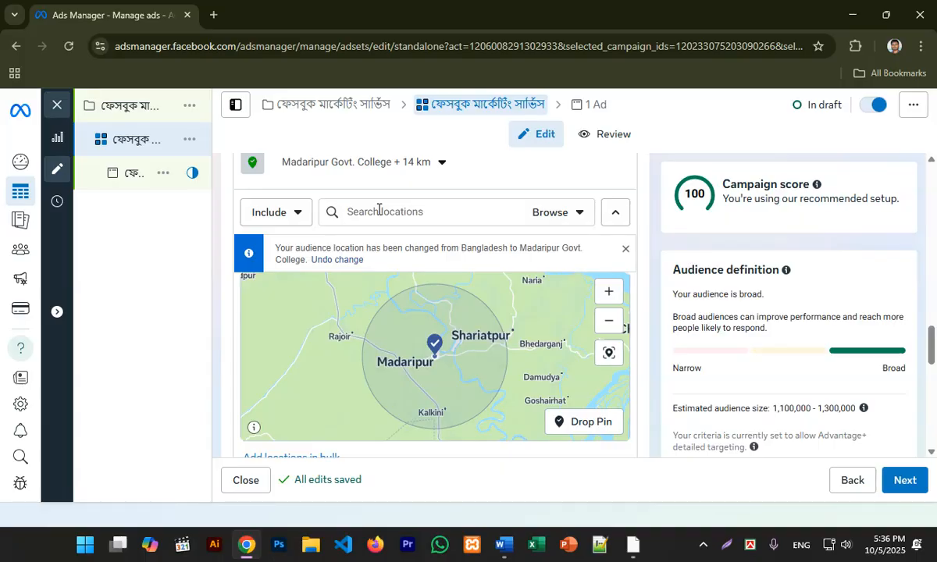
Add the city of Chittagong, Chittagong Division, as a second included location.
type("x")
key("BackSpace")
type("Cita")
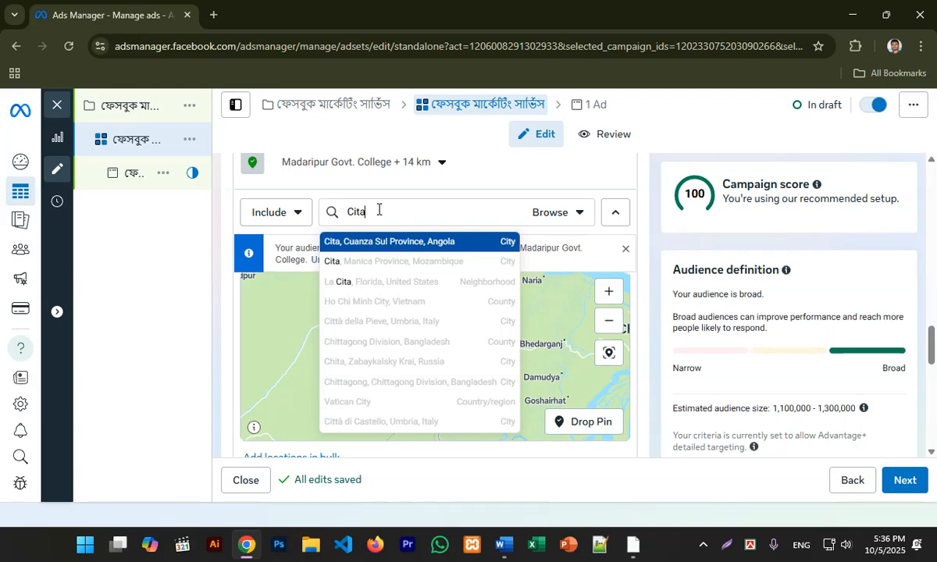
type("gong")
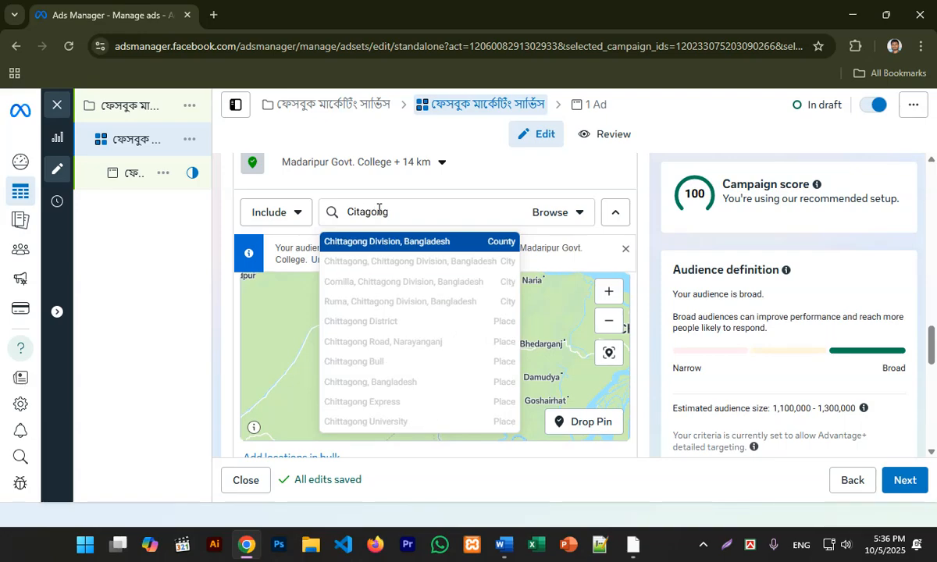
left_click(374, 264)
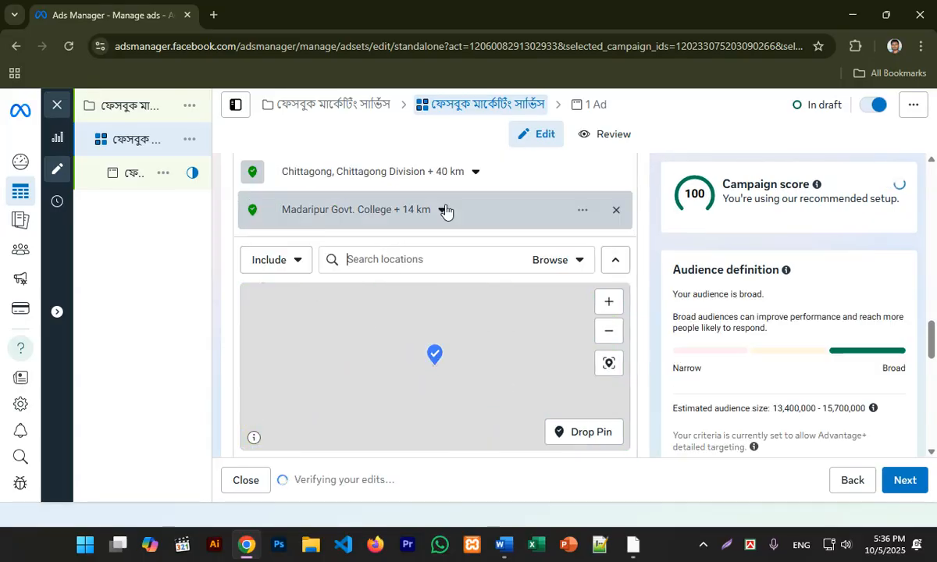
Set the targeting radius around Chittagong to 36 km.
left_click(477, 178)
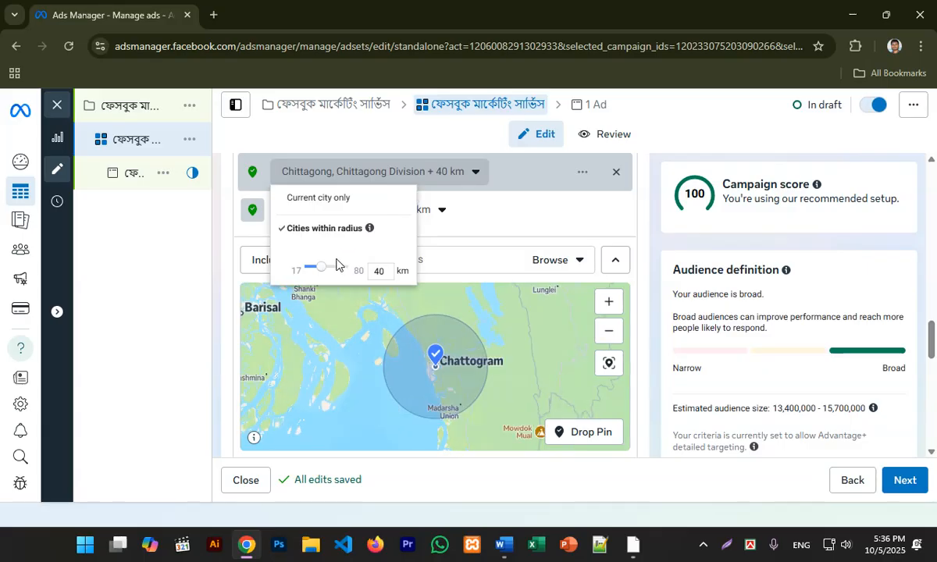
mouse_move(323, 267)
left_mouse_down()
mouse_move(334, 267)
mouse_move(319, 267)
mouse_move(327, 267)
left_mouse_up()
left_click(506, 211)
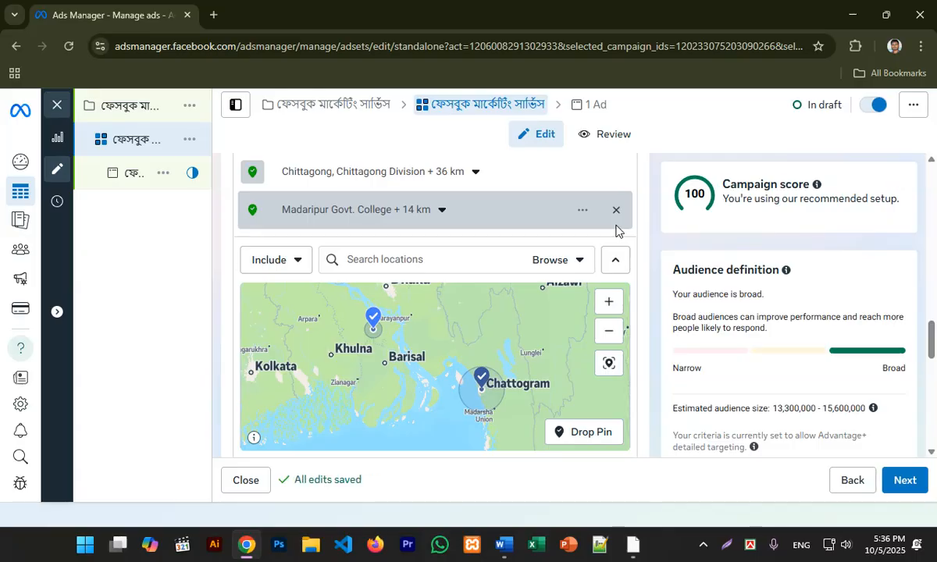
Expand the additional audience control options and set the minimum age to 25.
scroll(643, 270, "down", 4)
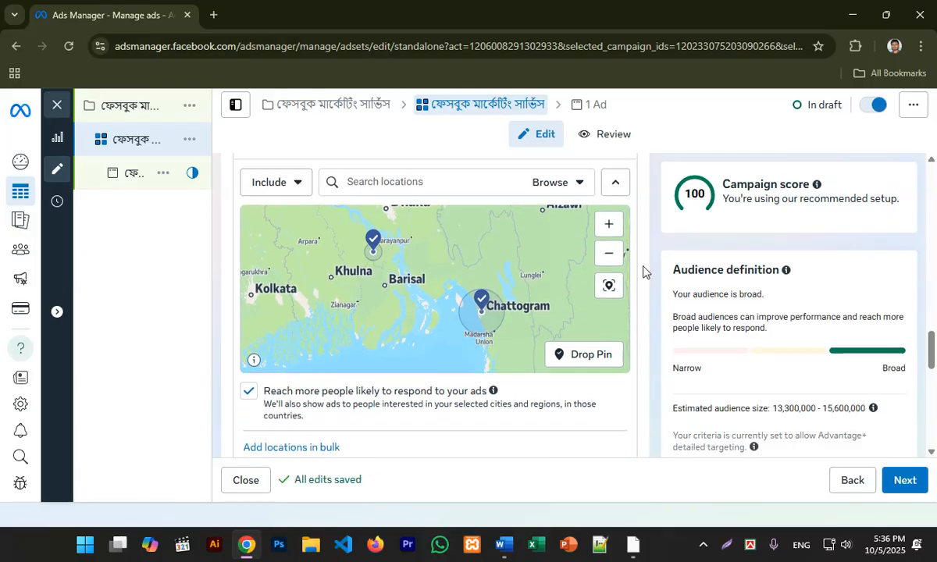
scroll(645, 271, "down", 1)
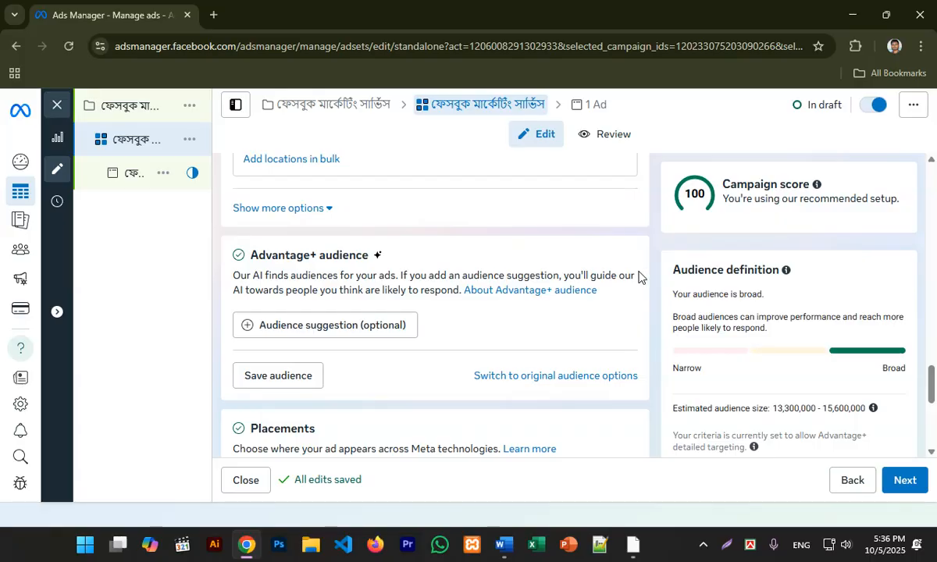
scroll(638, 278, "down", 1)
scroll(636, 277, "up", 4)
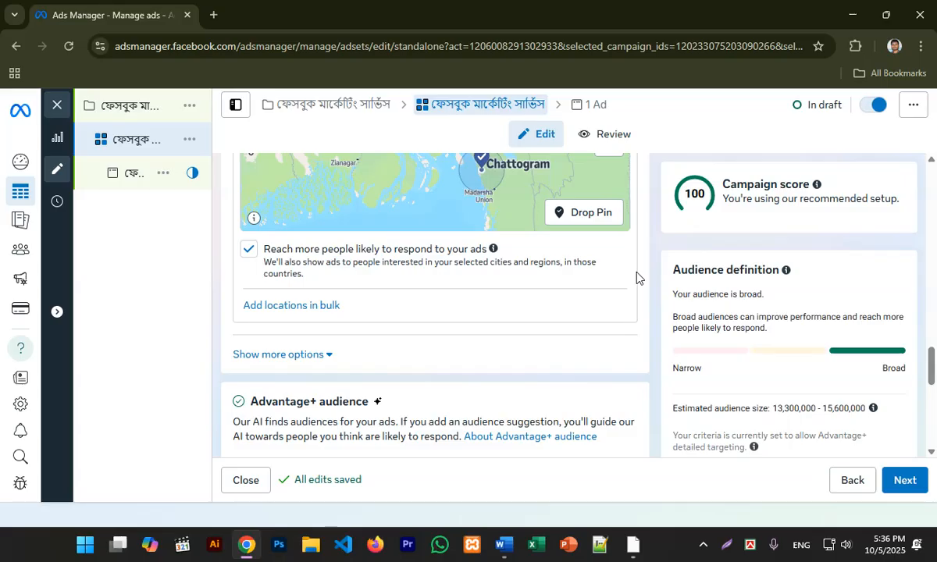
scroll(636, 275, "down", 3)
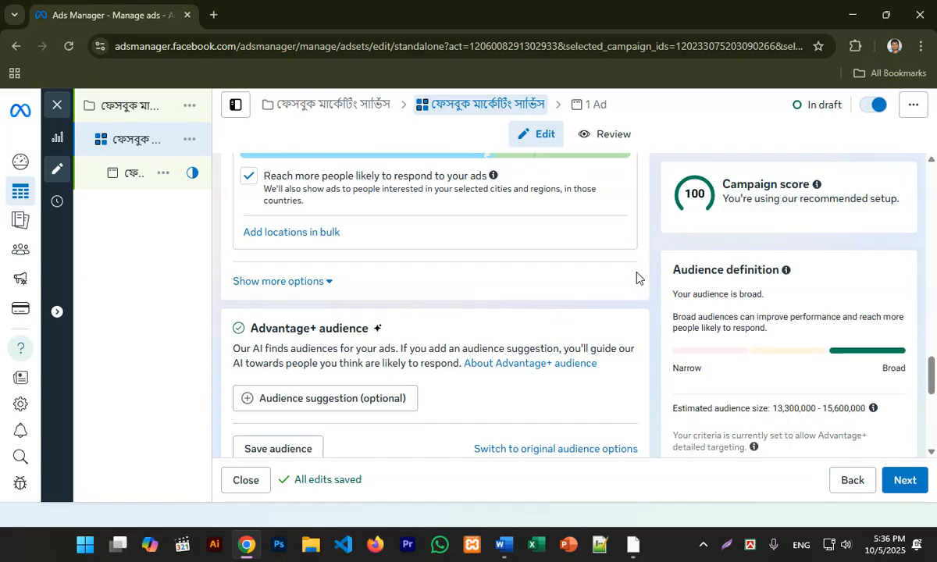
left_click(278, 282)
scroll(320, 301, "down", 1)
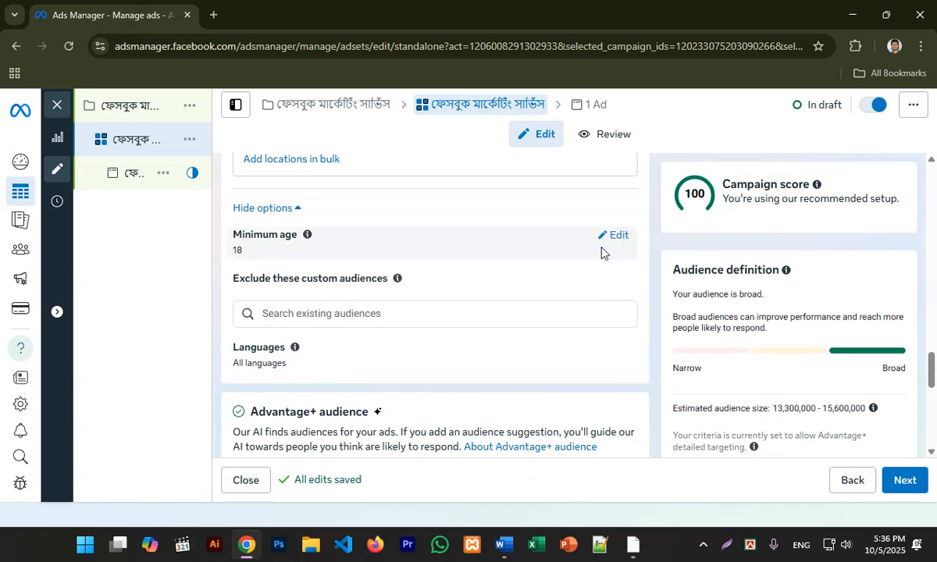
left_click(606, 243)
left_click(284, 259)
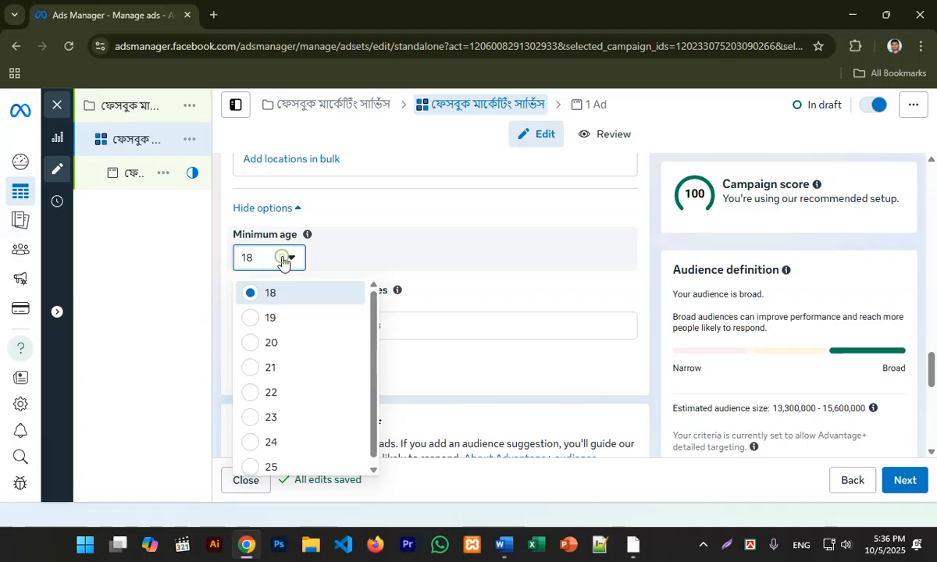
scroll(274, 415, "down", 1)
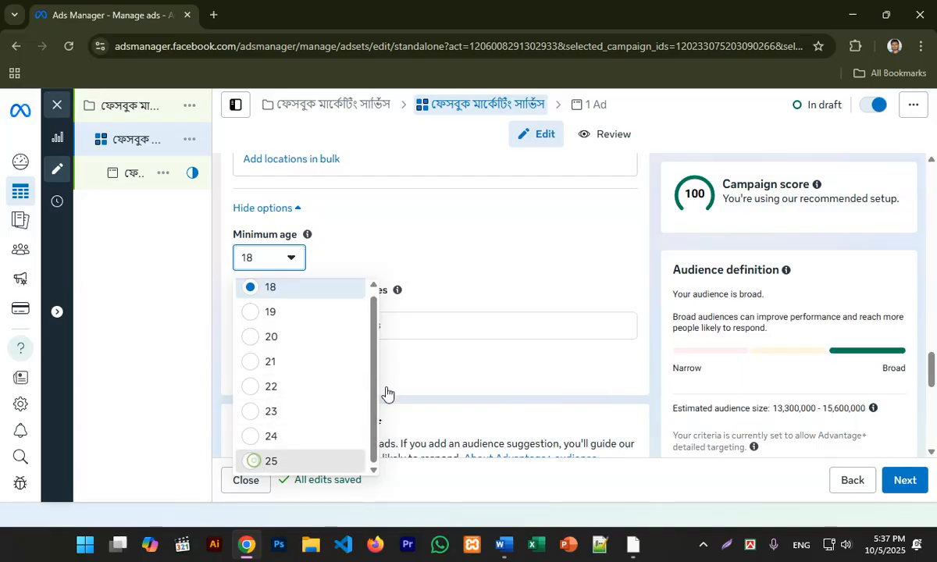
left_click(265, 461)
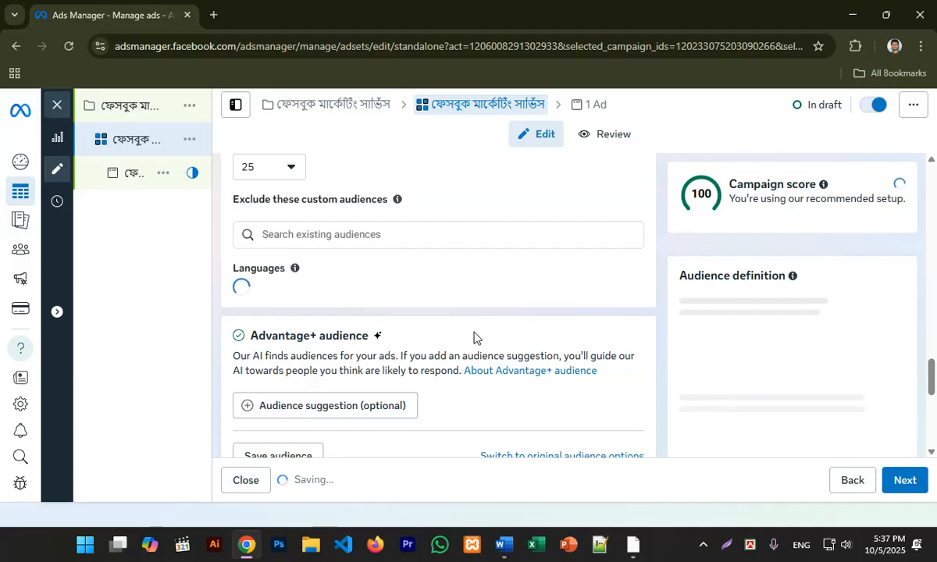
Open the Languages setting of the ad set's audience controls for editing.
scroll(426, 282, "down", 3)
scroll(425, 282, "up", 3)
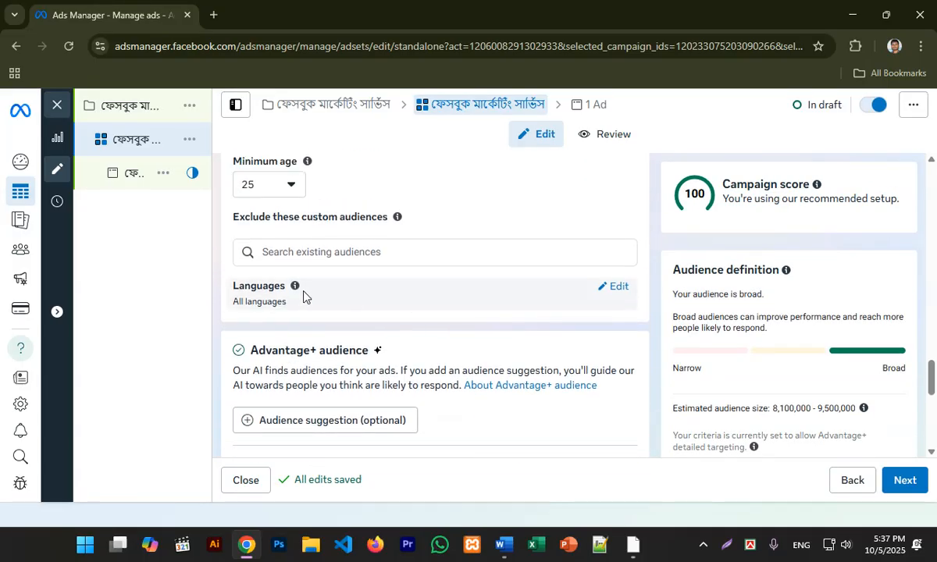
left_click(616, 289)
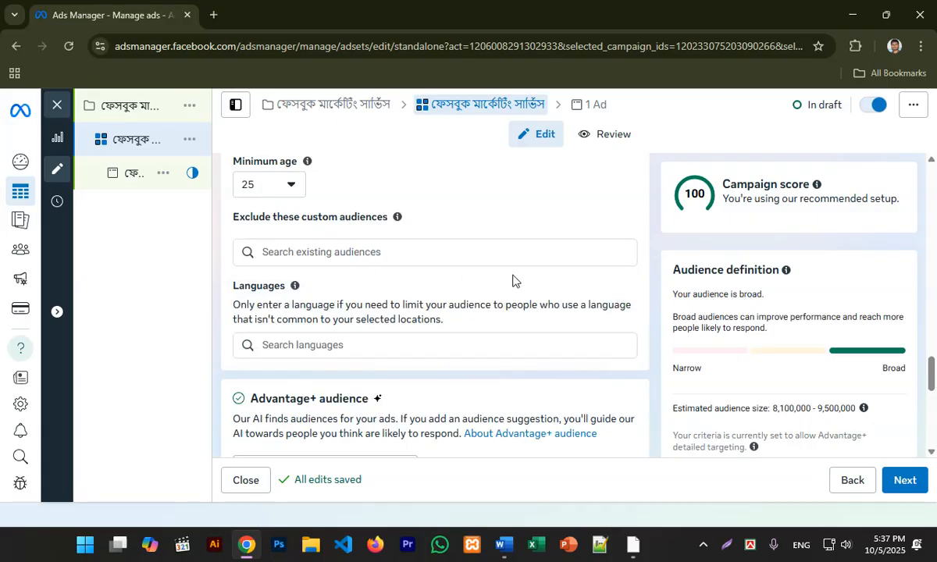
Dismiss the Threads feed placement notice in the ad set's Placements section.
scroll(361, 330, "down", 3)
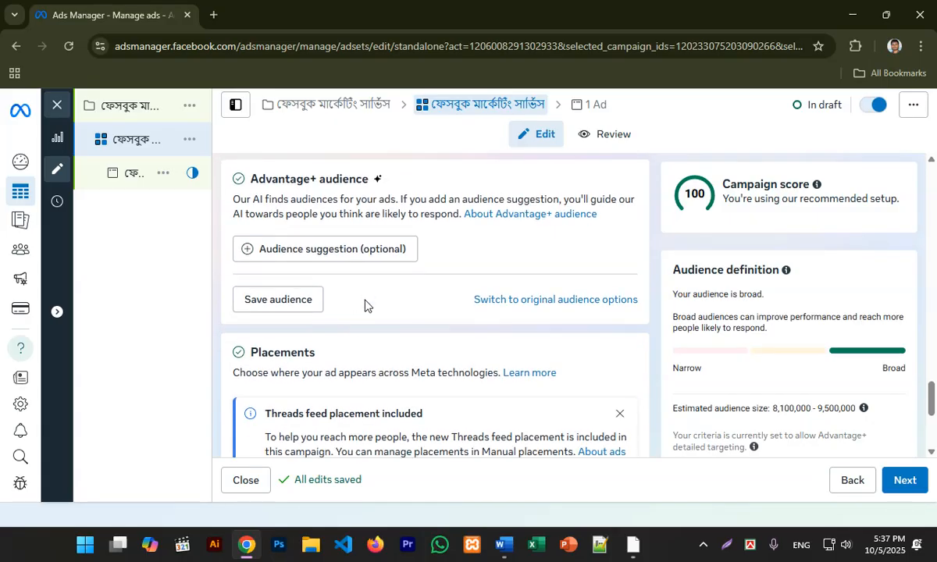
scroll(354, 299, "down", 3)
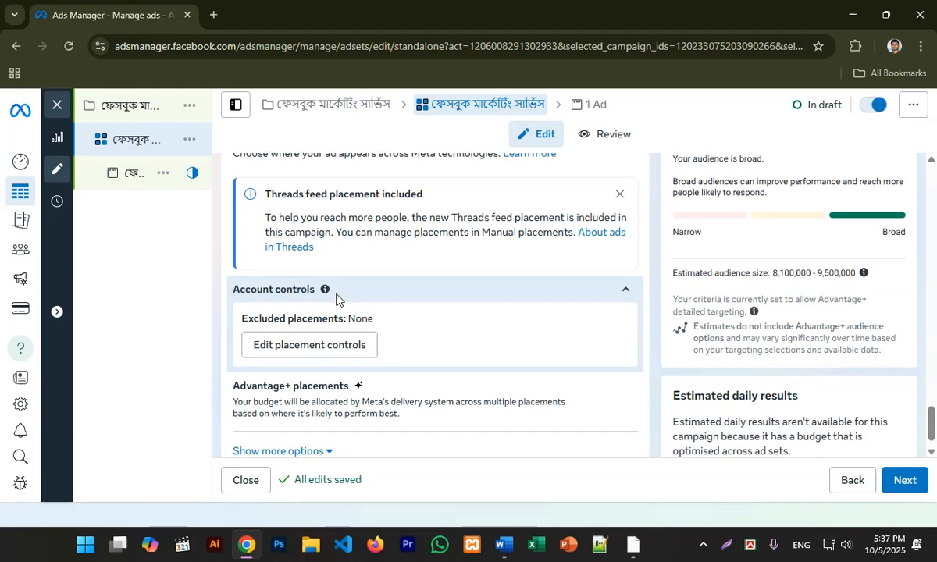
scroll(399, 333, "up", 4)
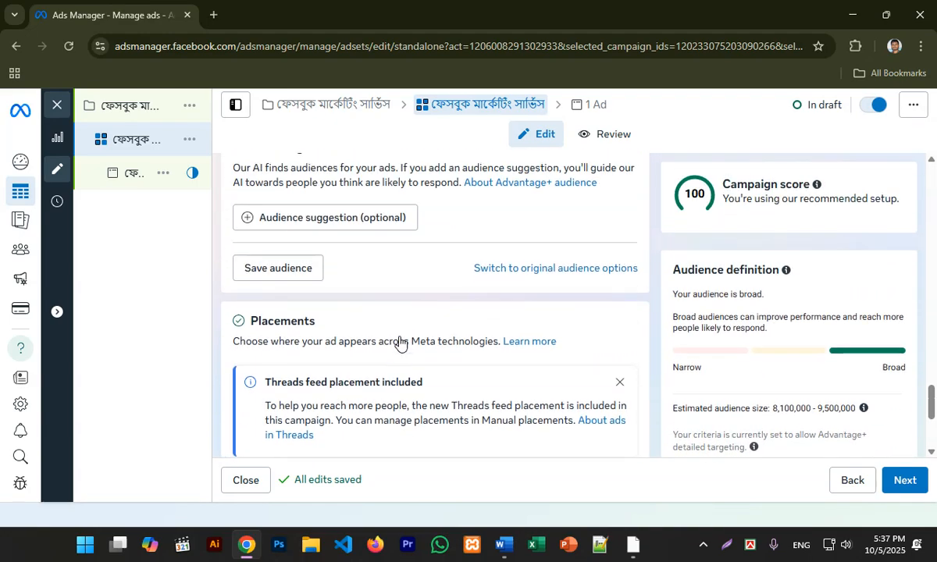
scroll(399, 341, "down", 3)
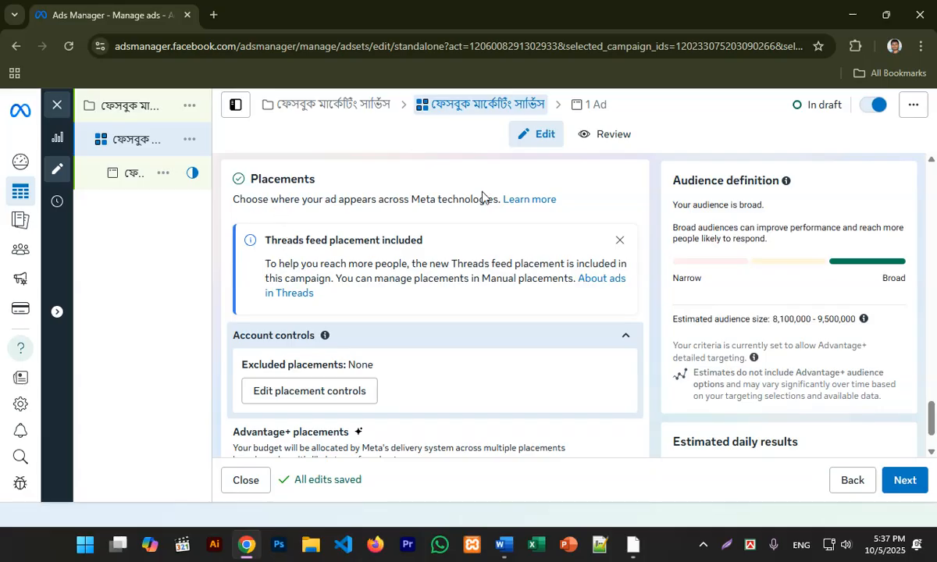
left_click(620, 240)
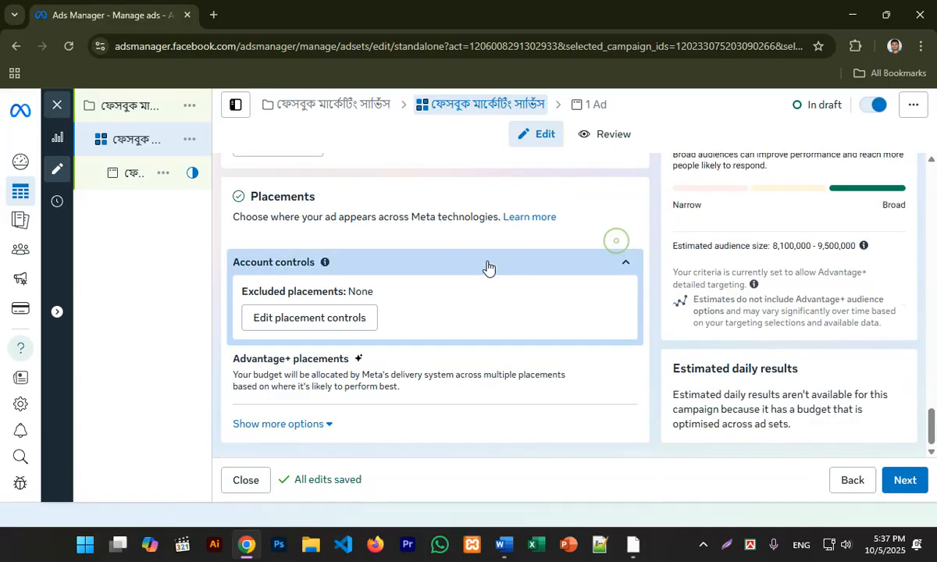
Expand the additional placement options and review the brand safety and inventory filter settings.
left_click(315, 423)
scroll(340, 352, "down", 3)
scroll(375, 329, "down", 2)
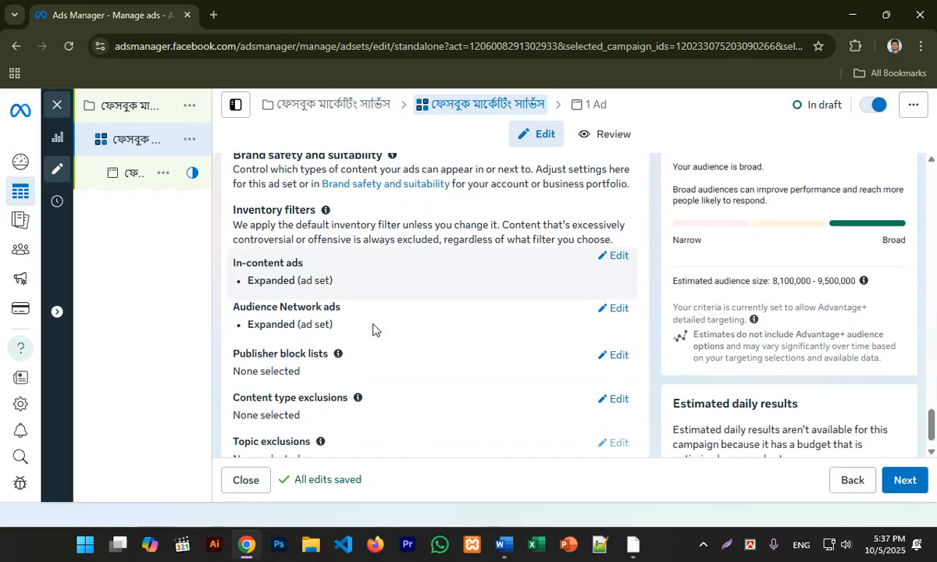
scroll(373, 324, "up", 4)
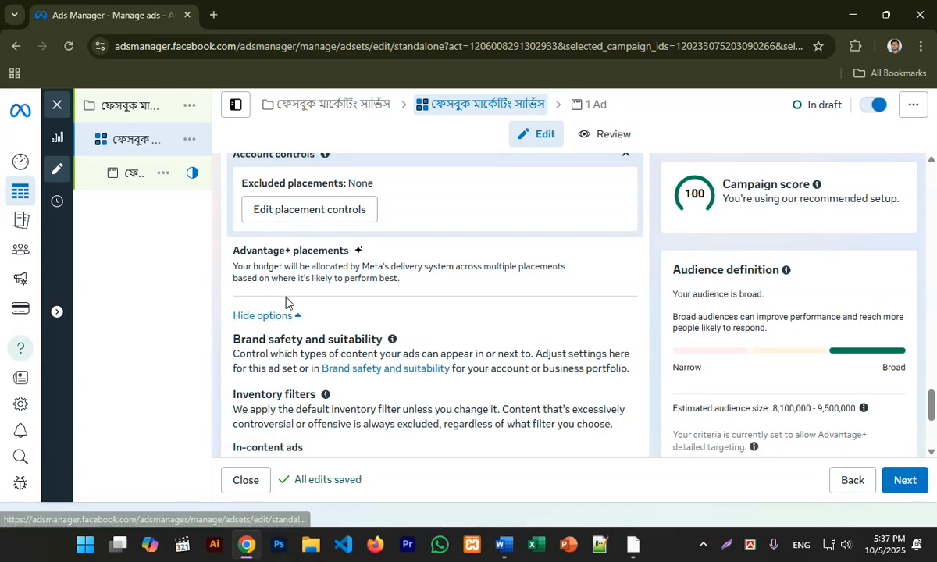
scroll(269, 301, "up", 1)
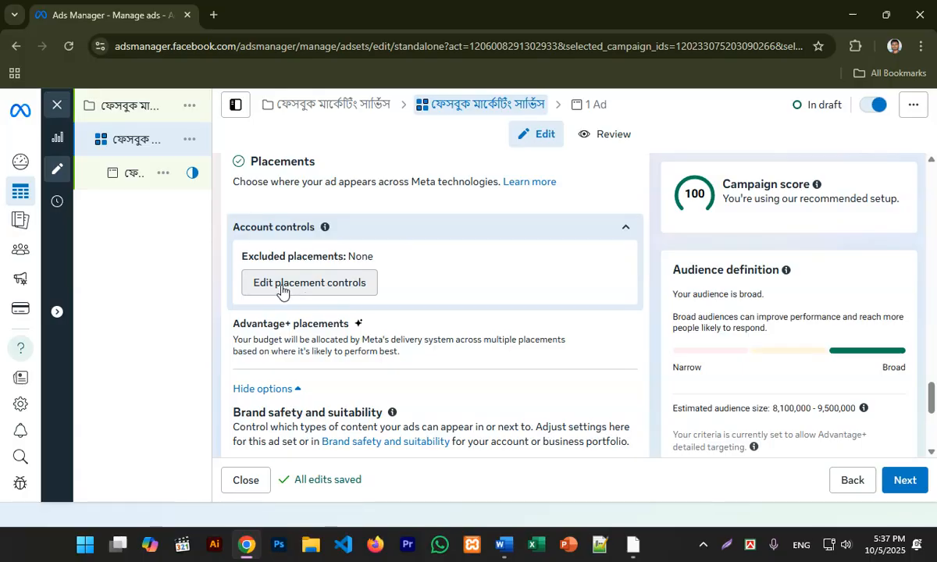
View the ad account's placement controls, cancel without excluding any placements, and review the remaining placement settings.
left_click(307, 288)
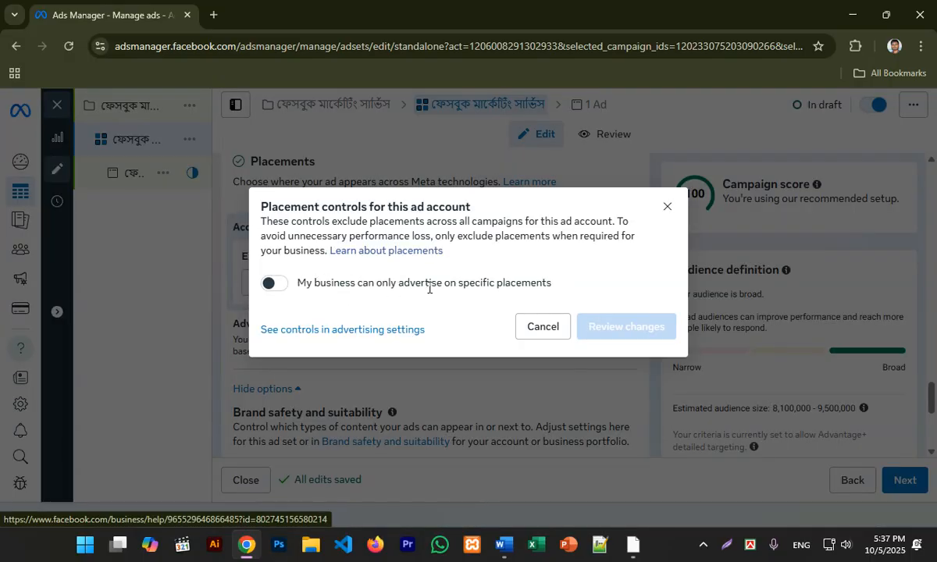
left_click(543, 327)
scroll(405, 355, "up", 2)
scroll(525, 342, "down", 5)
scroll(523, 344, "up", 5)
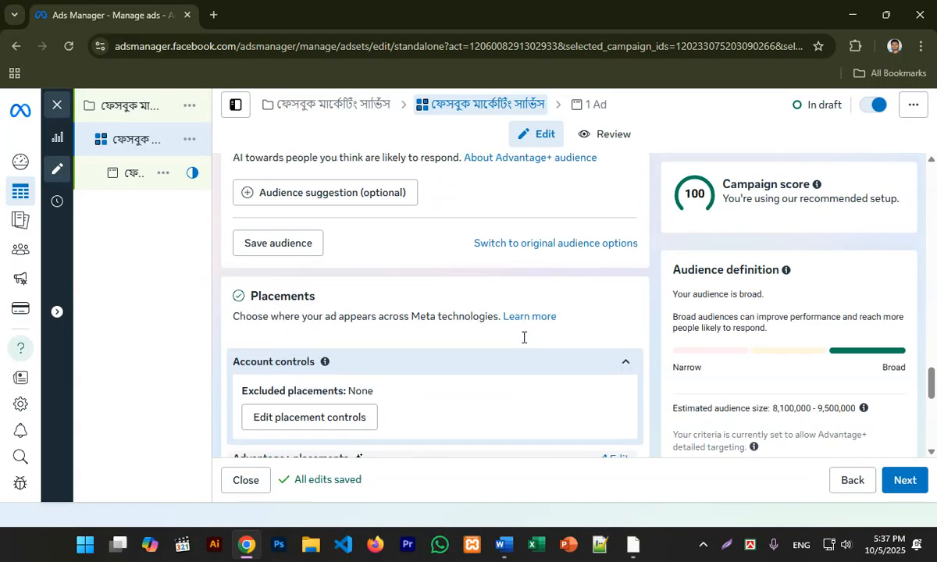
scroll(523, 344, "up", 2)
scroll(523, 342, "down", 6)
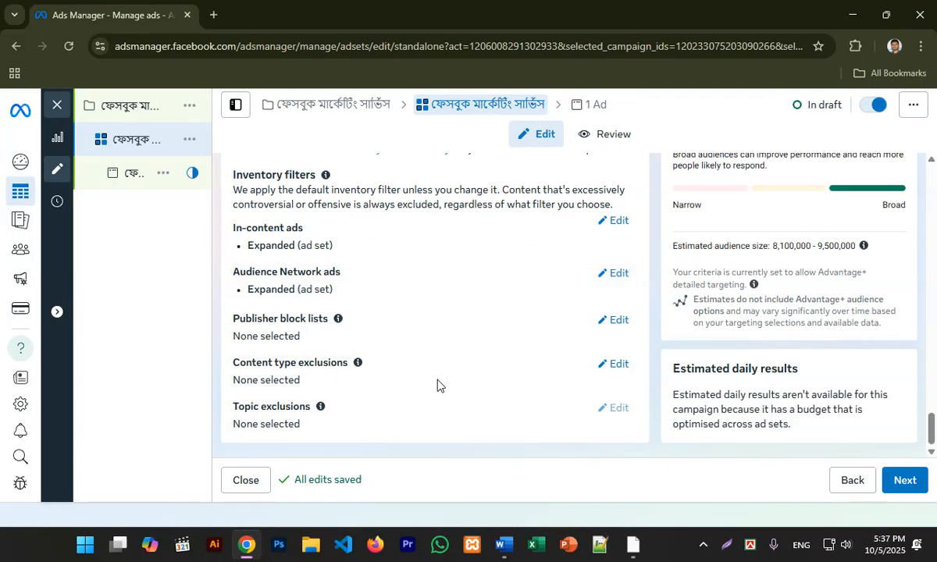
Continue to the ad level and keep Use Facebook Page as the ad's Instagram account.
left_click(906, 481)
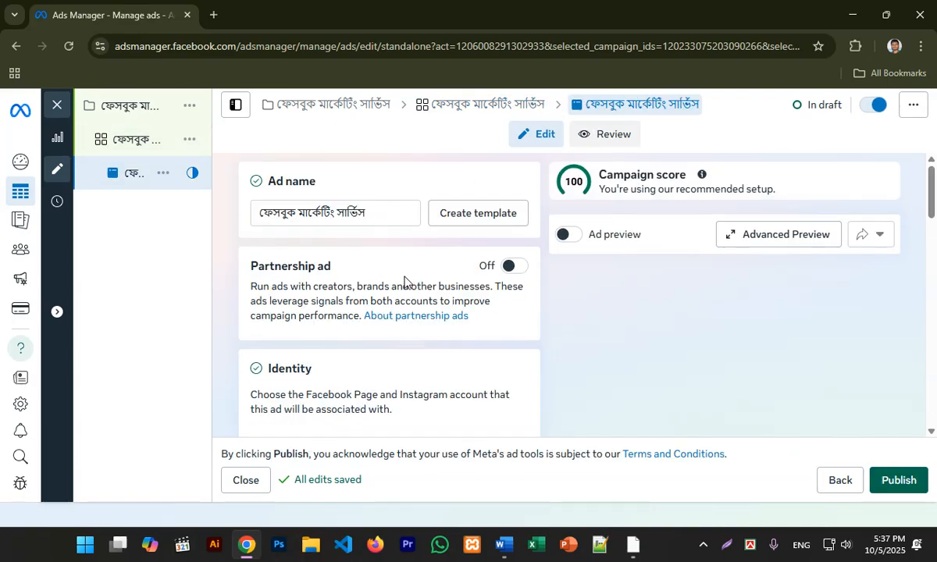
scroll(331, 267, "down", 3)
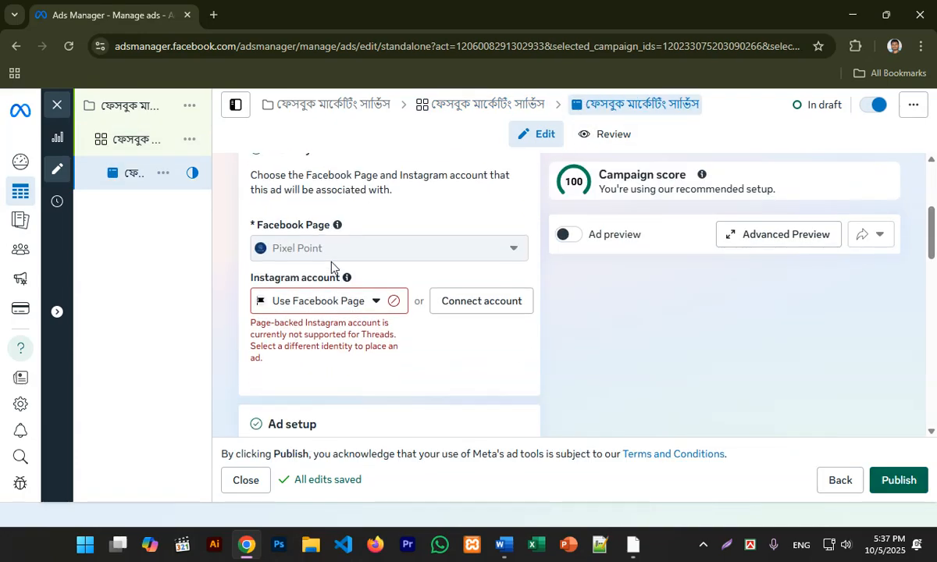
left_click(375, 307)
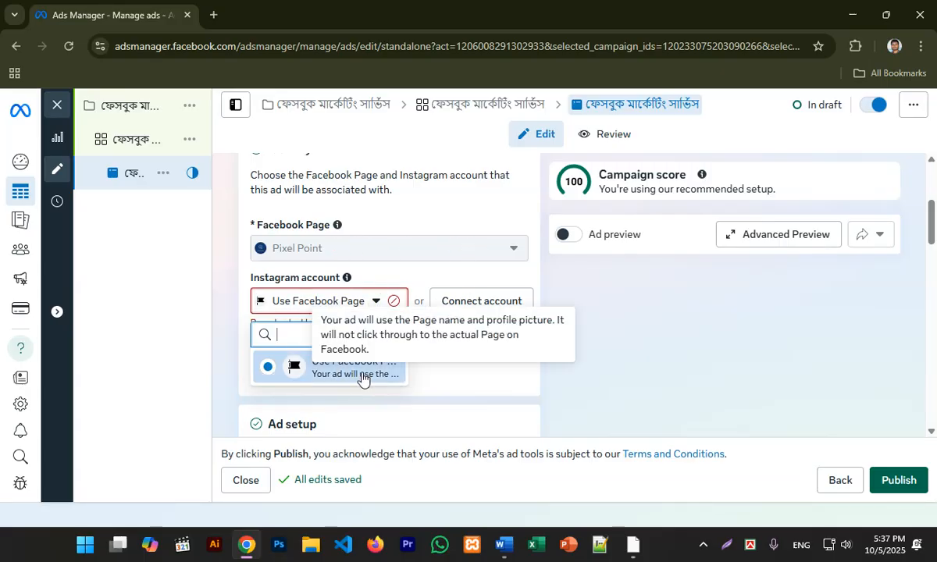
left_click(266, 369)
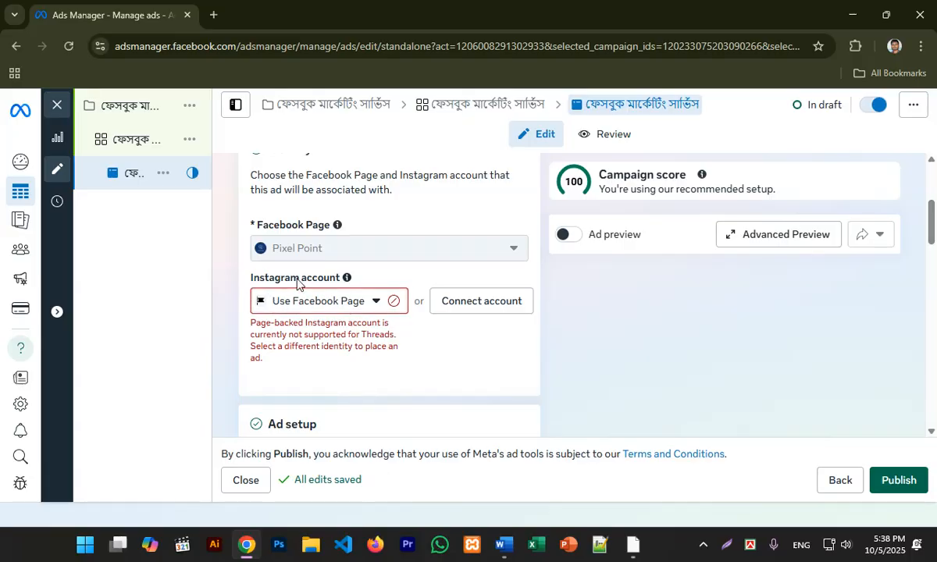
Check the available ad setup methods and keep Create ad selected.
scroll(328, 271, "down", 3)
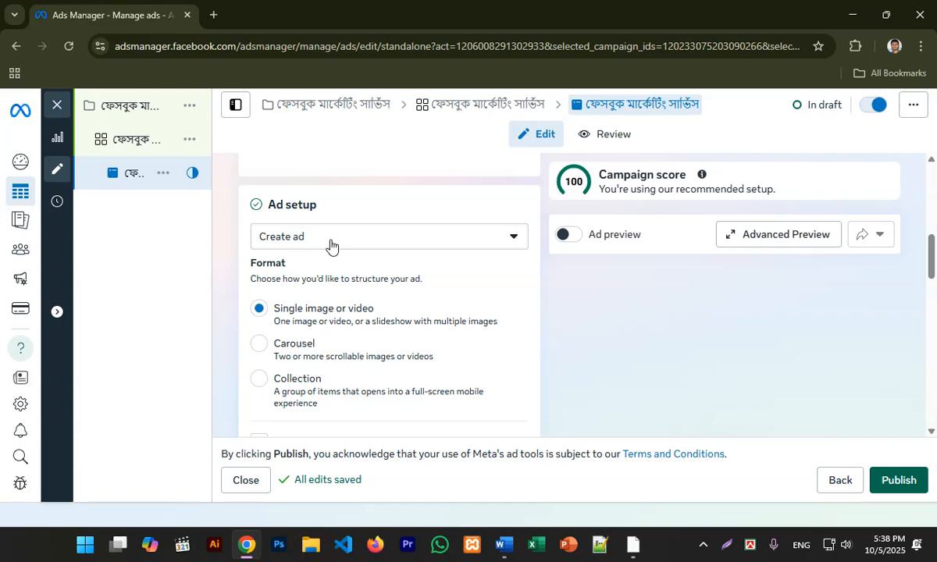
left_click(388, 244)
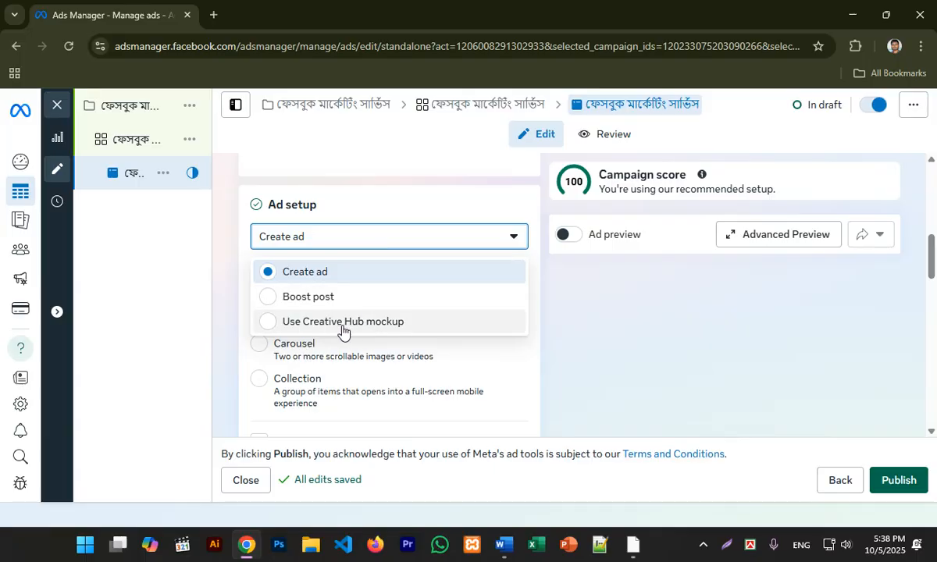
left_click(324, 272)
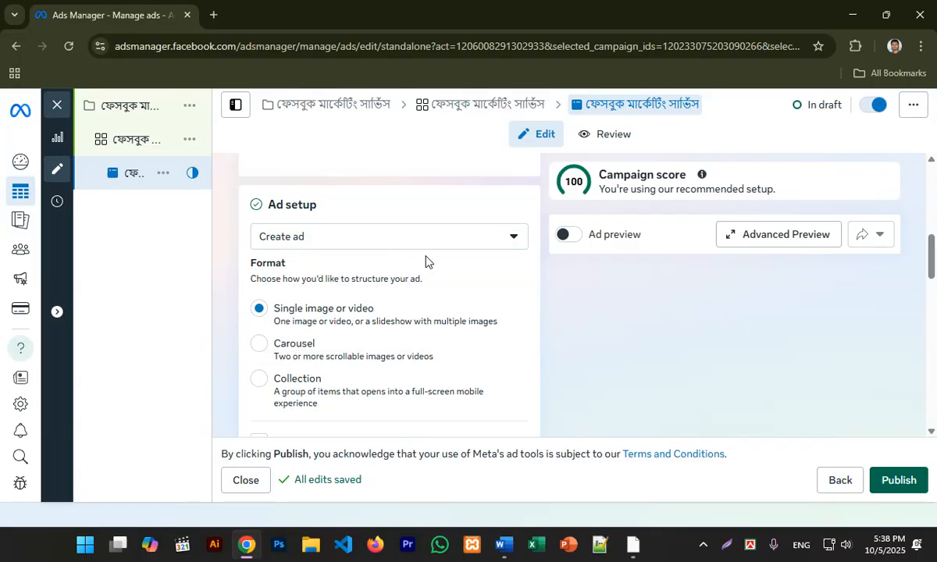
Examine the ad's format options, multi-advertiser setting, creative, event details and languages sections.
scroll(426, 262, "down", 1)
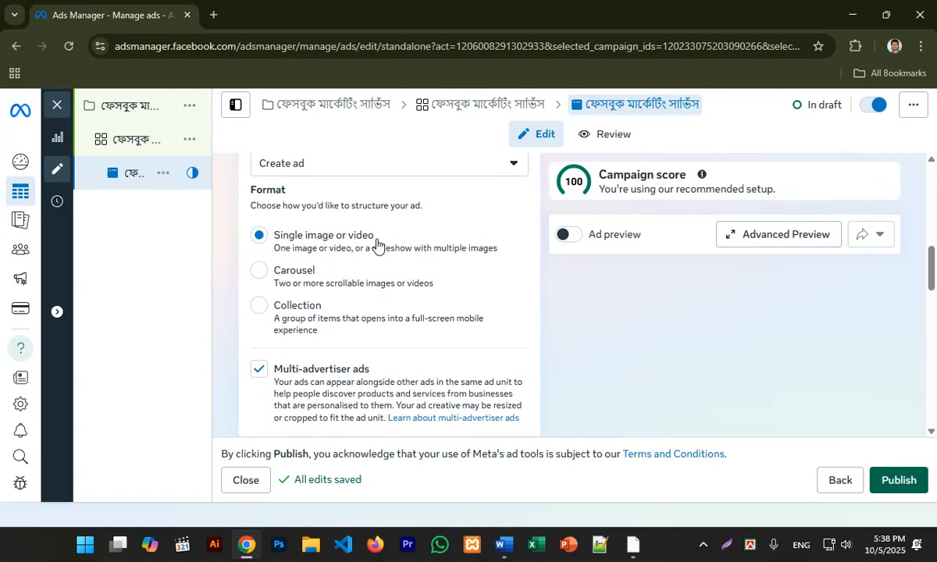
scroll(377, 244, "down", 3)
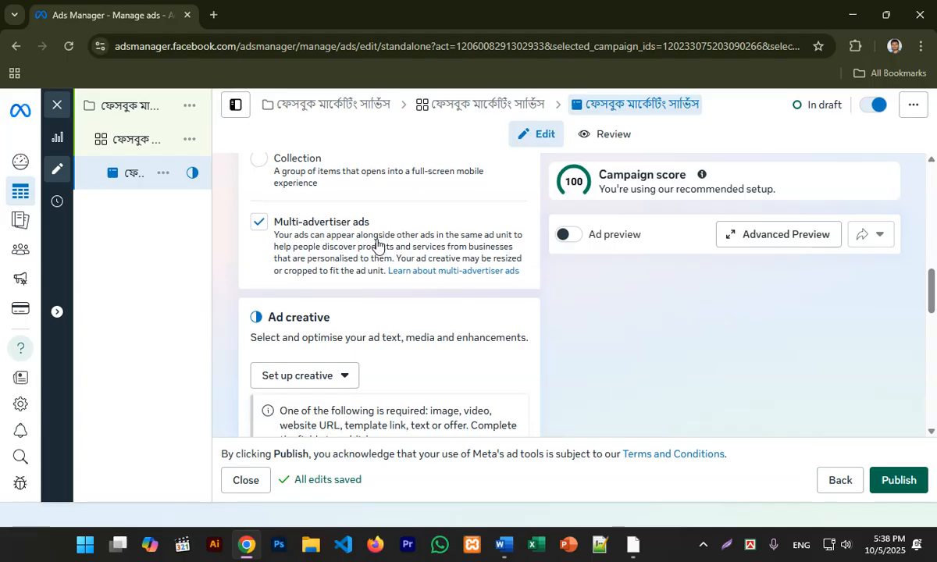
left_click(344, 305)
left_click(343, 305)
scroll(365, 278, "up", 1)
scroll(365, 277, "up", 3)
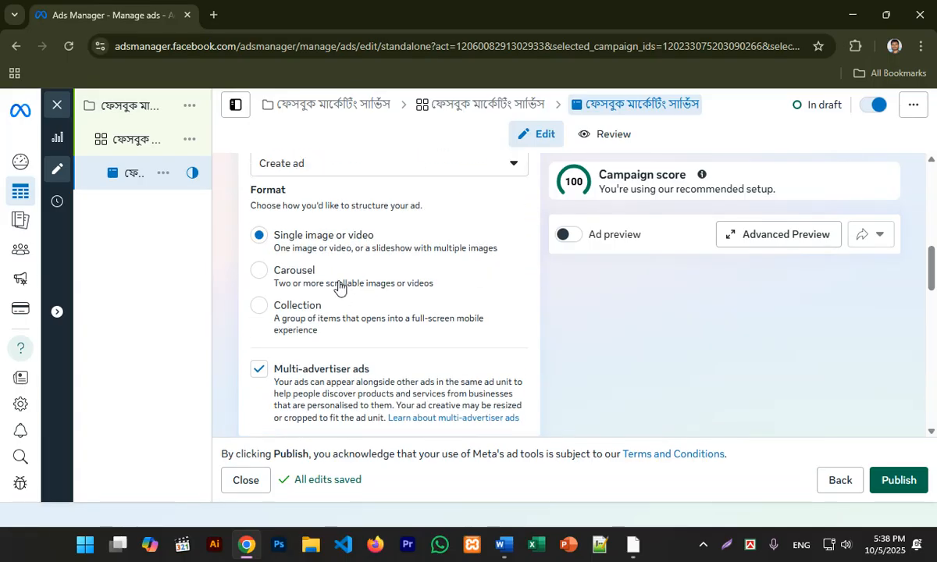
scroll(367, 281, "up", 1)
left_click(379, 249)
left_click(379, 246)
scroll(360, 286, "down", 4)
scroll(357, 283, "down", 5)
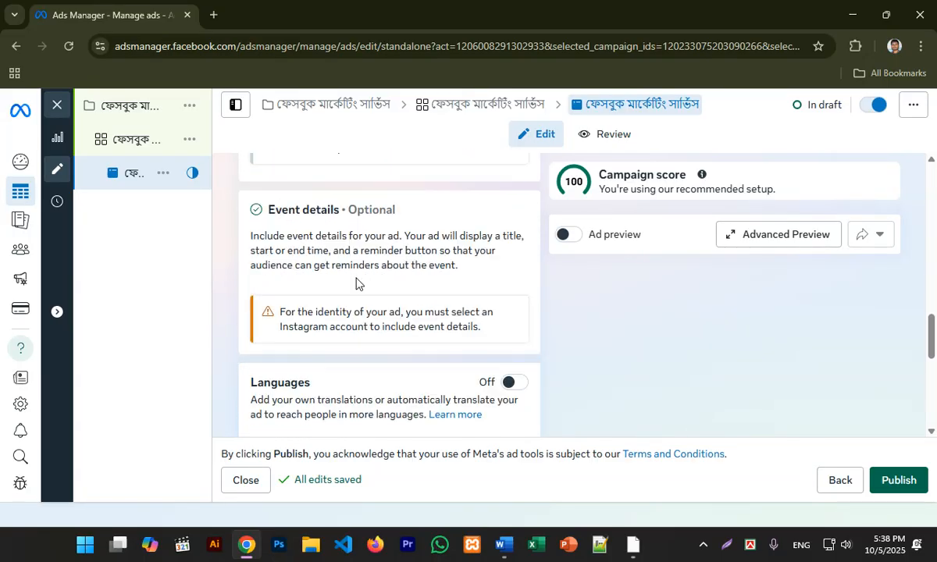
Turn off Multi-advertiser ads in the ad setup.
scroll(358, 283, "up", 3)
scroll(422, 317, "up", 2)
scroll(387, 293, "up", 3)
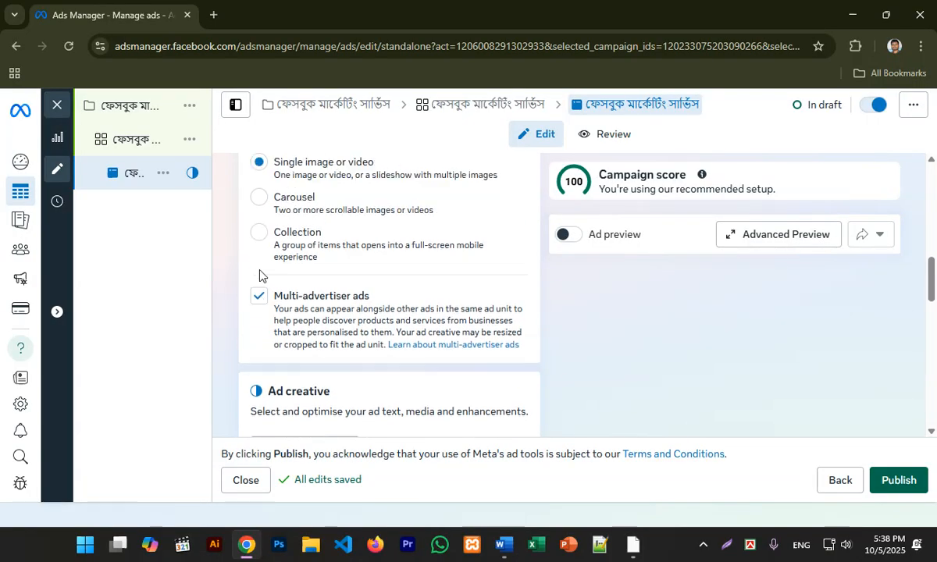
left_click(258, 298)
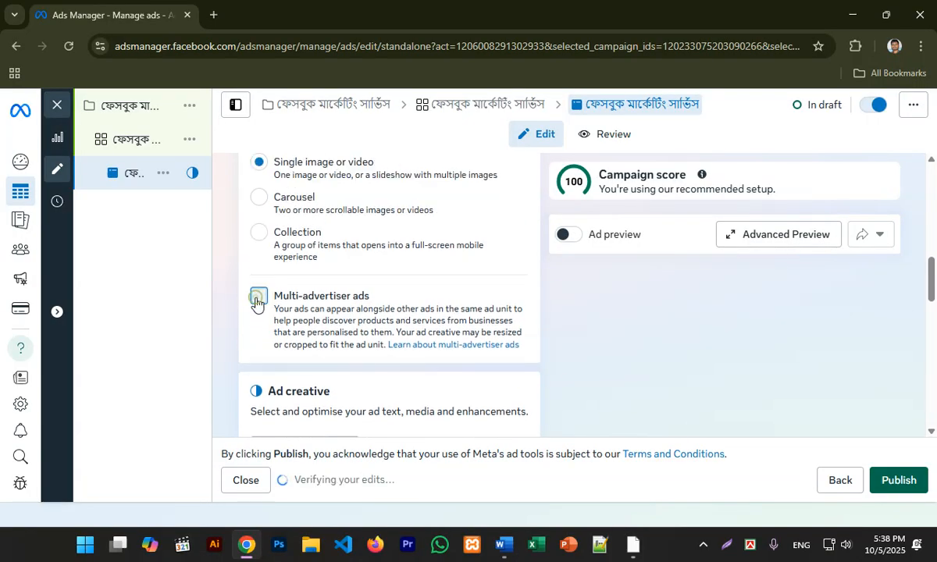
scroll(318, 268, "up", 3)
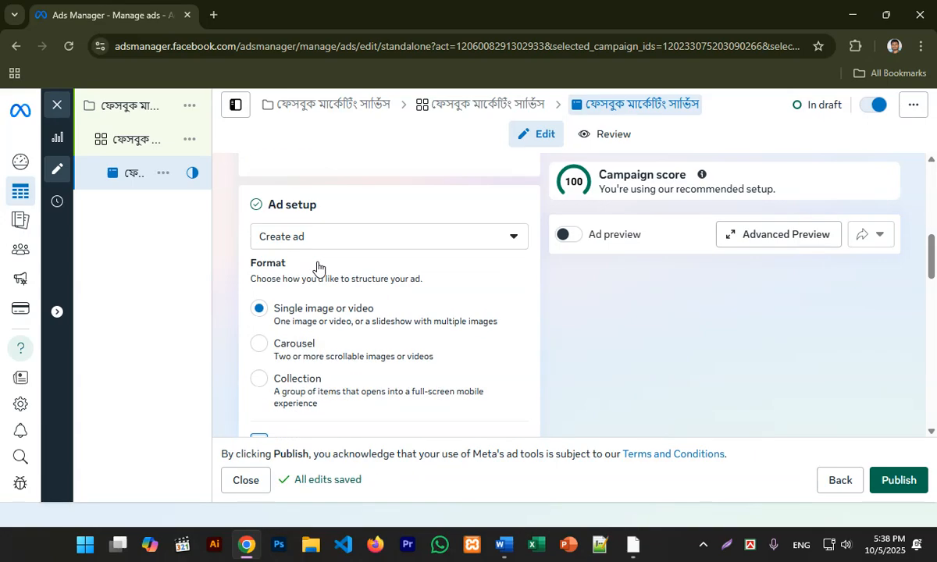
Change the ad setup to Boost post and try to select an existing post for the ad creative.
scroll(318, 268, "up", 4)
scroll(318, 265, "down", 2)
scroll(318, 266, "down", 3)
left_click(336, 310)
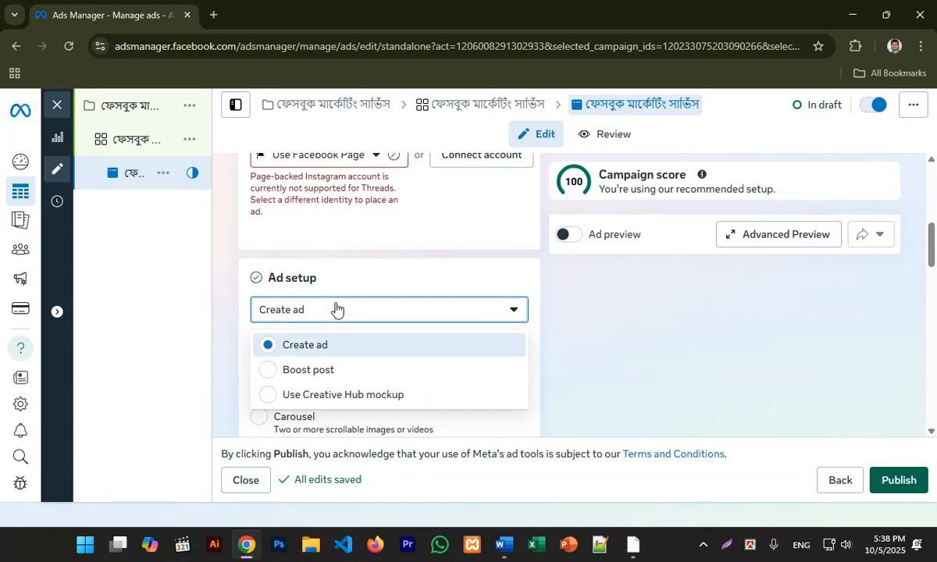
left_click(320, 370)
scroll(339, 327, "down", 1)
scroll(341, 315, "down", 2)
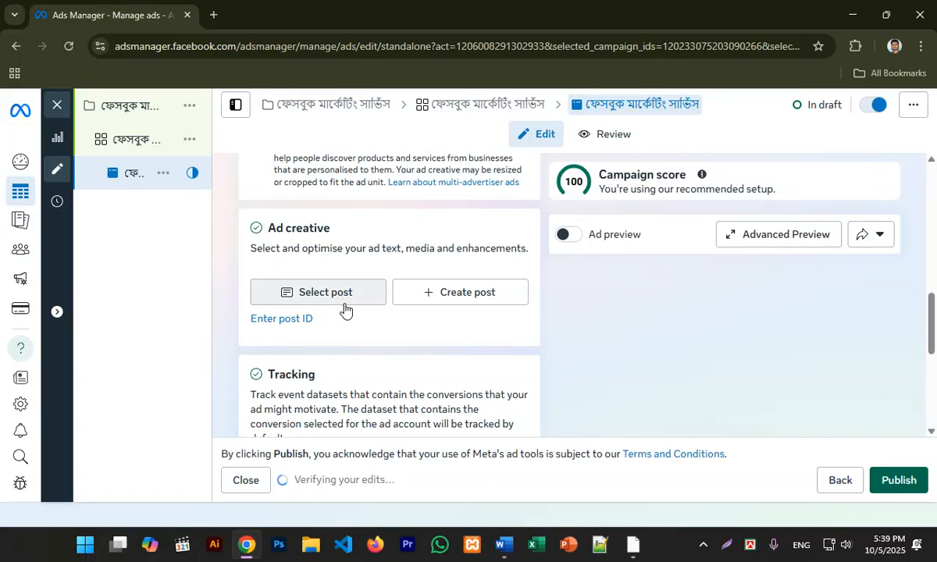
left_click(346, 308)
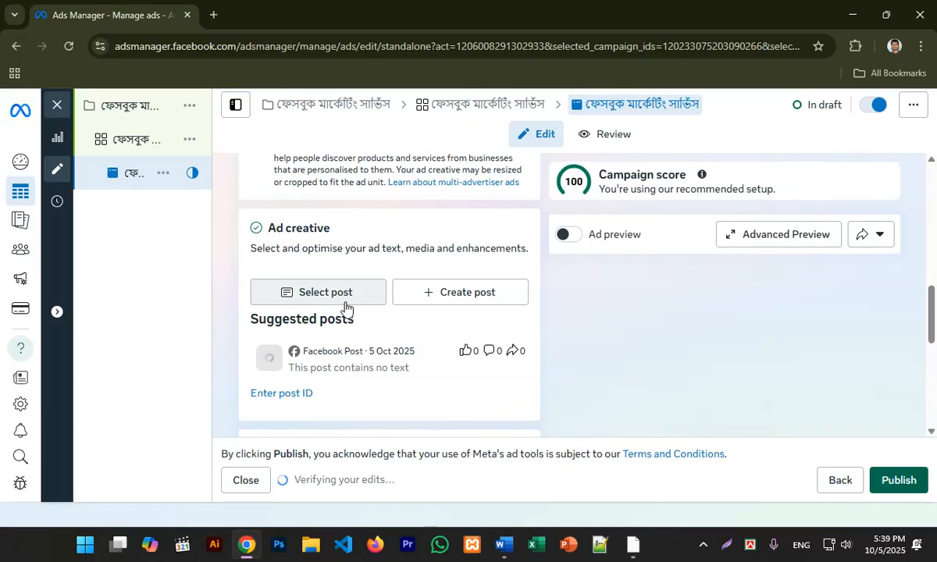
scroll(343, 250, "down", 2)
scroll(328, 265, "up", 2)
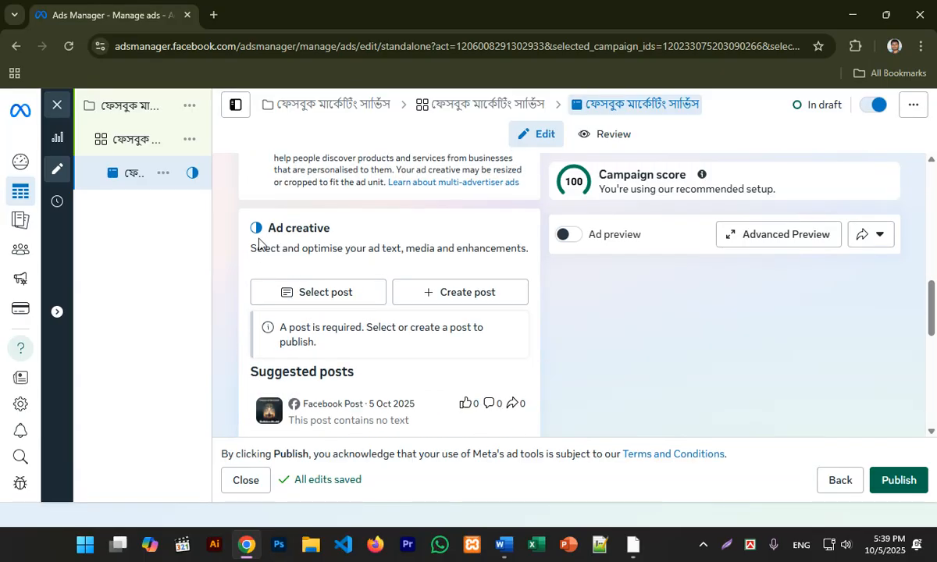
Switch the ad setup back to Create ad and review its format and destination sections.
scroll(331, 309, "up", 3)
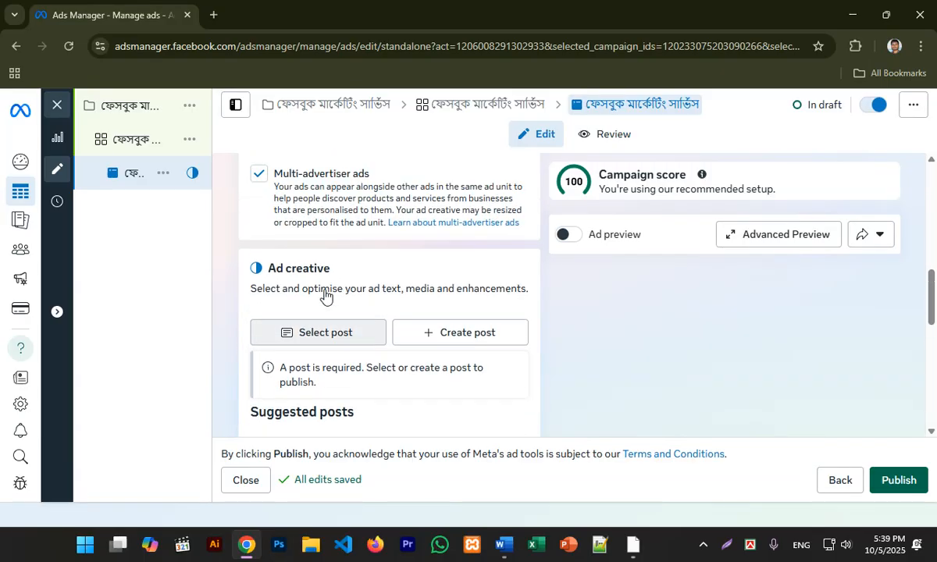
left_click(329, 312)
left_click(321, 345)
scroll(351, 278, "down", 6)
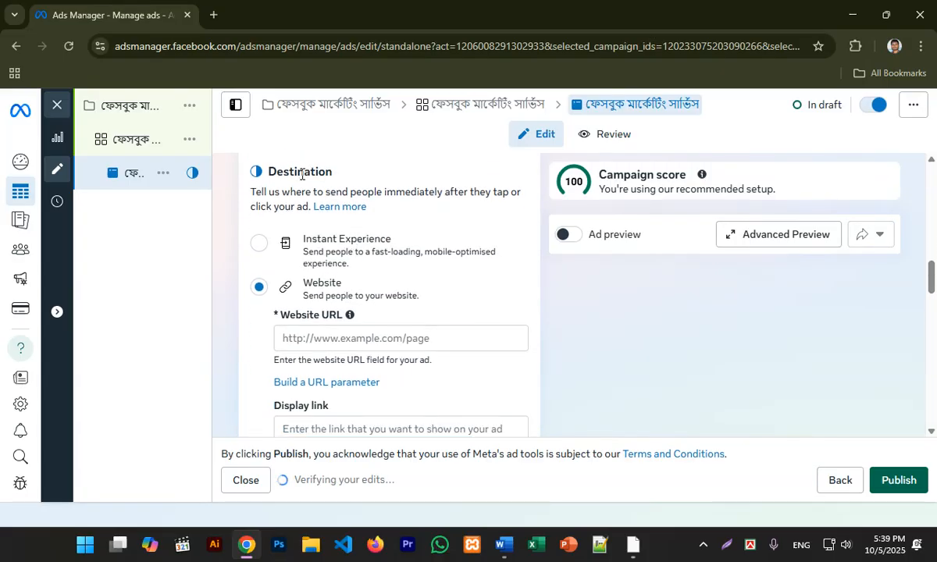
scroll(316, 217, "up", 3)
scroll(316, 223, "up", 2)
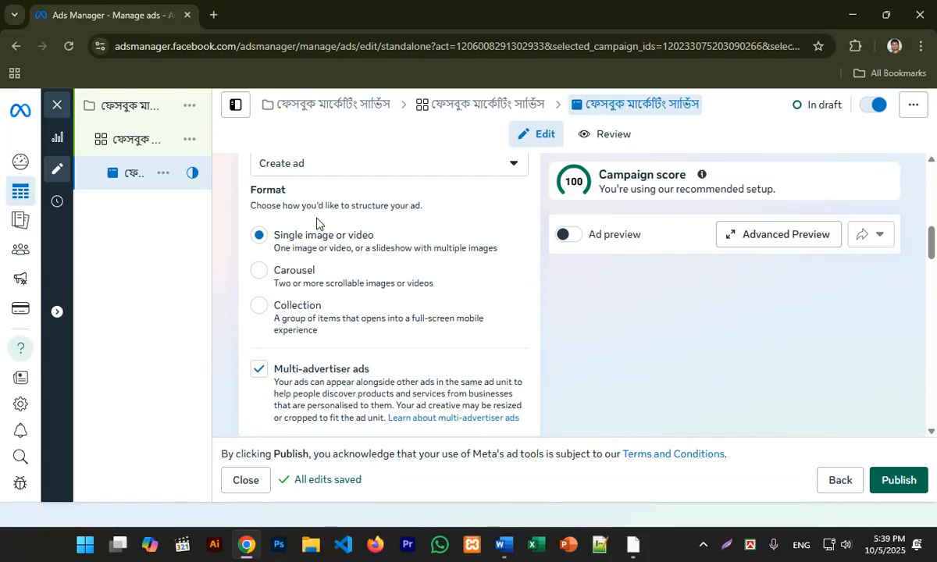
scroll(312, 285, "down", 3)
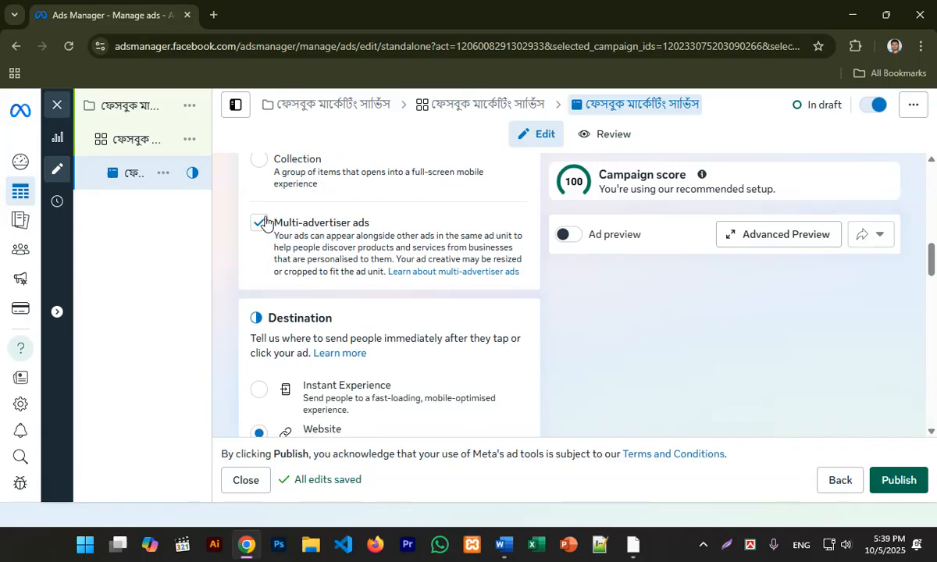
Start setting up a video ad as the ad creative.
scroll(277, 235, "down", 2)
scroll(364, 259, "down", 5)
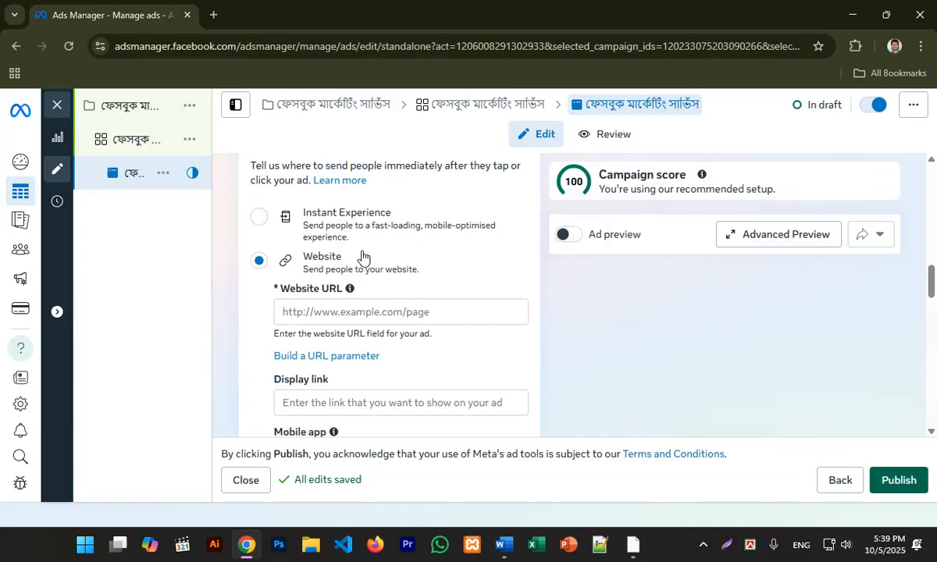
scroll(397, 266, "down", 2)
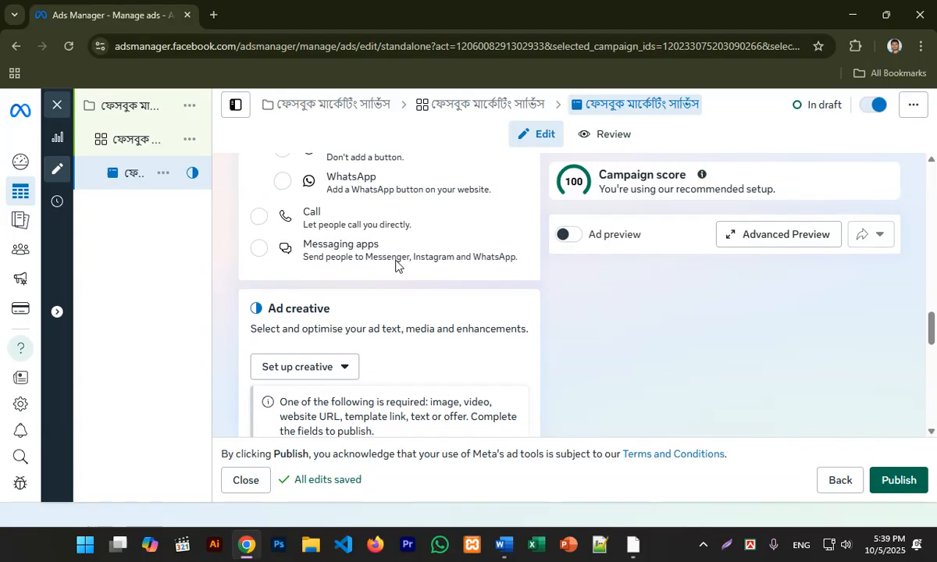
left_click(330, 294)
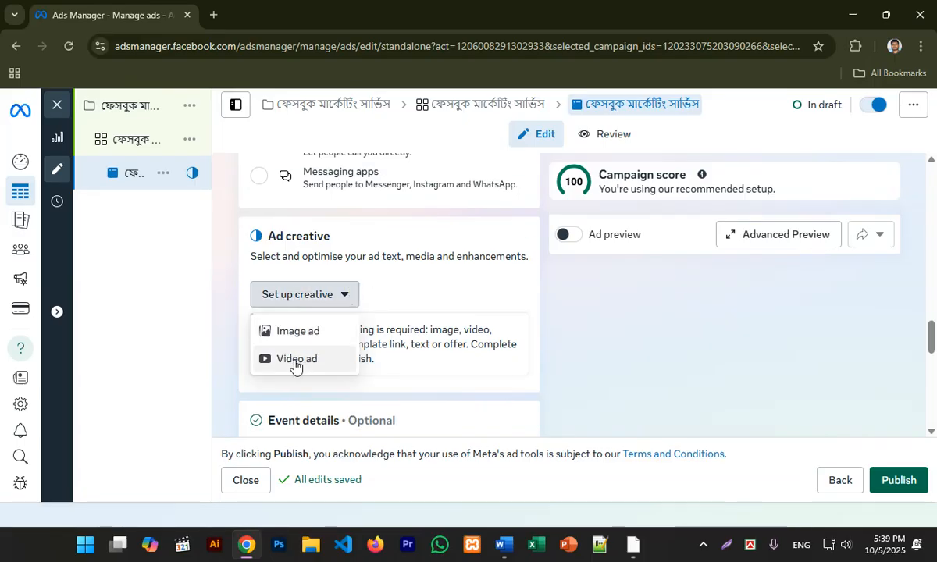
left_click(295, 363)
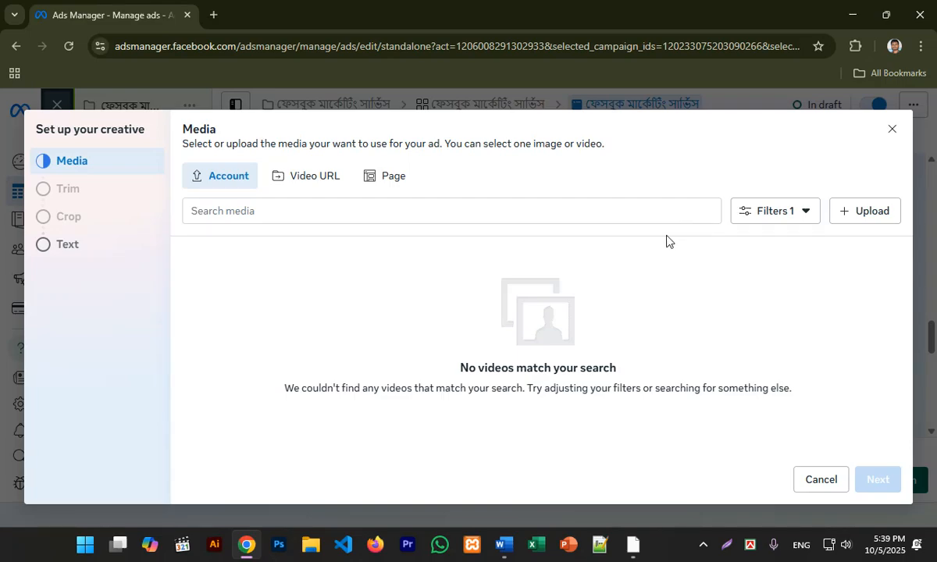
Choose the untitled 1920 × 1080 video from the Pixel Point page's media for the ad creative.
left_click(301, 175)
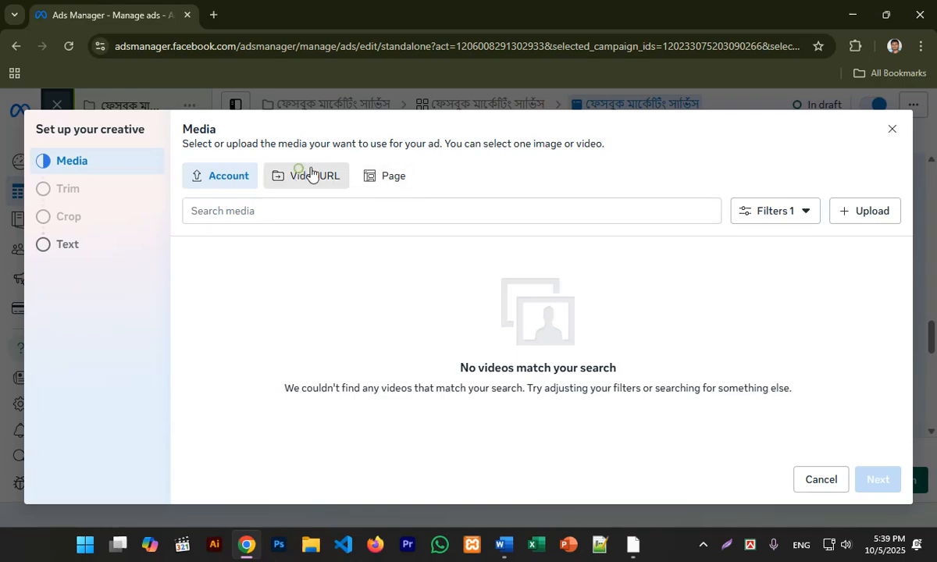
left_click(380, 176)
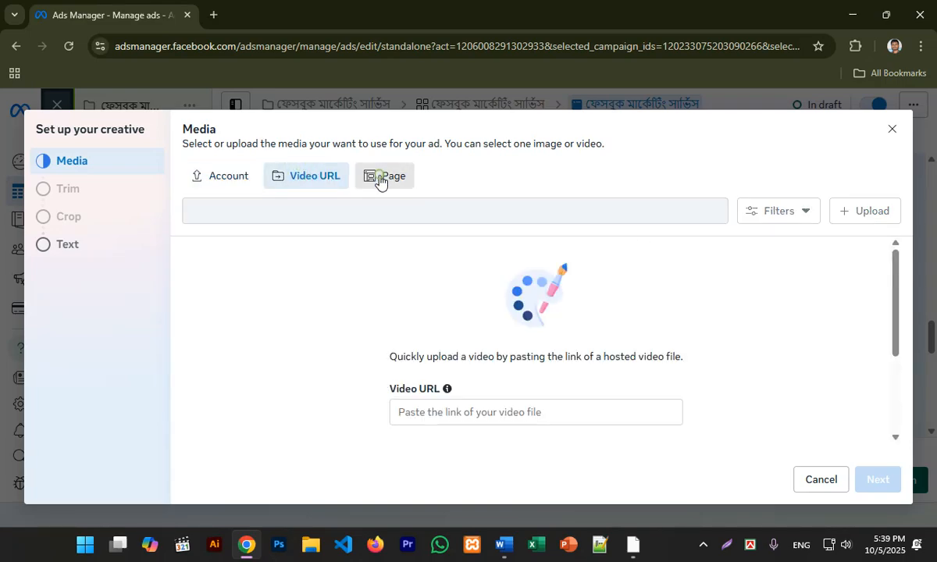
left_click(301, 173)
left_click(236, 175)
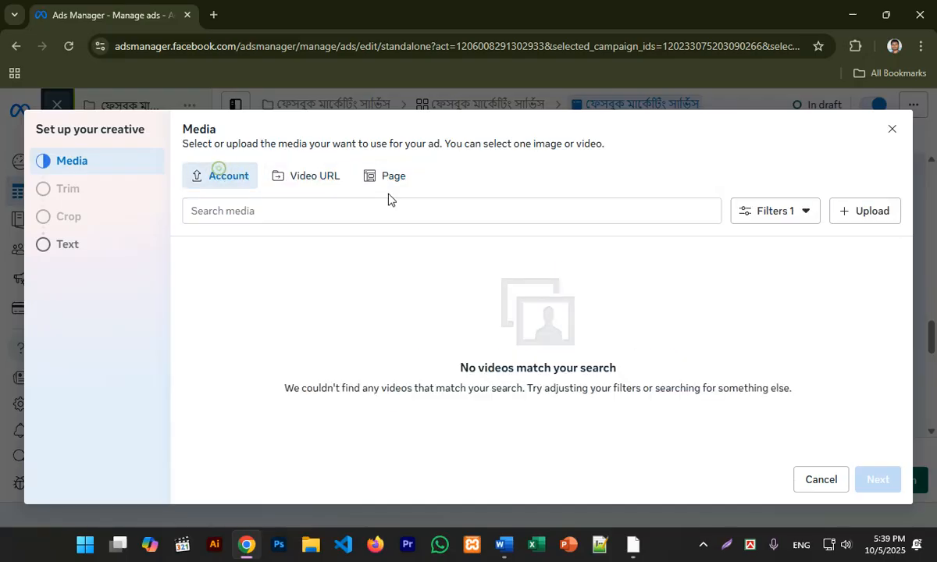
left_click(390, 179)
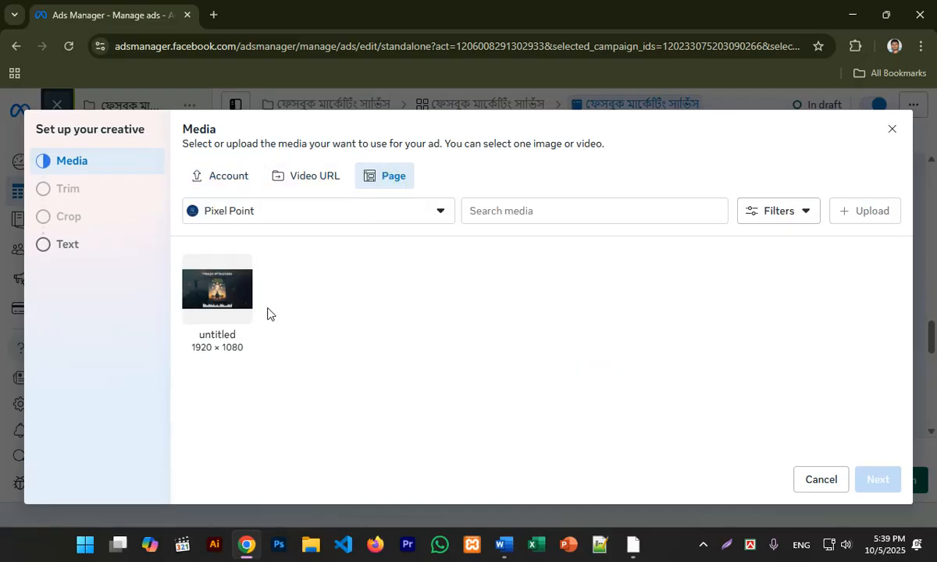
left_click(217, 307)
left_click(875, 488)
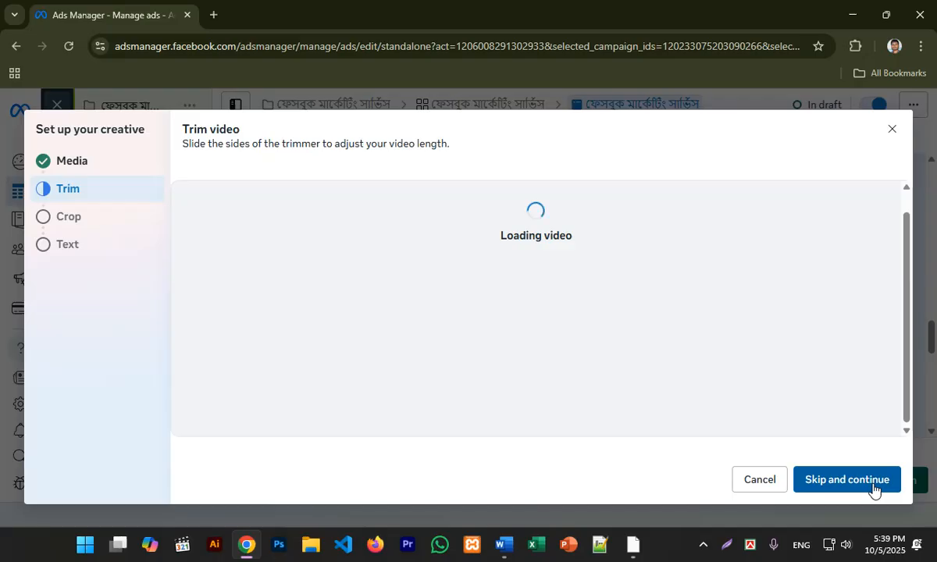
Skip trimming the video and accept the original crops for the vertical, square and horizontal placements.
left_click(865, 479)
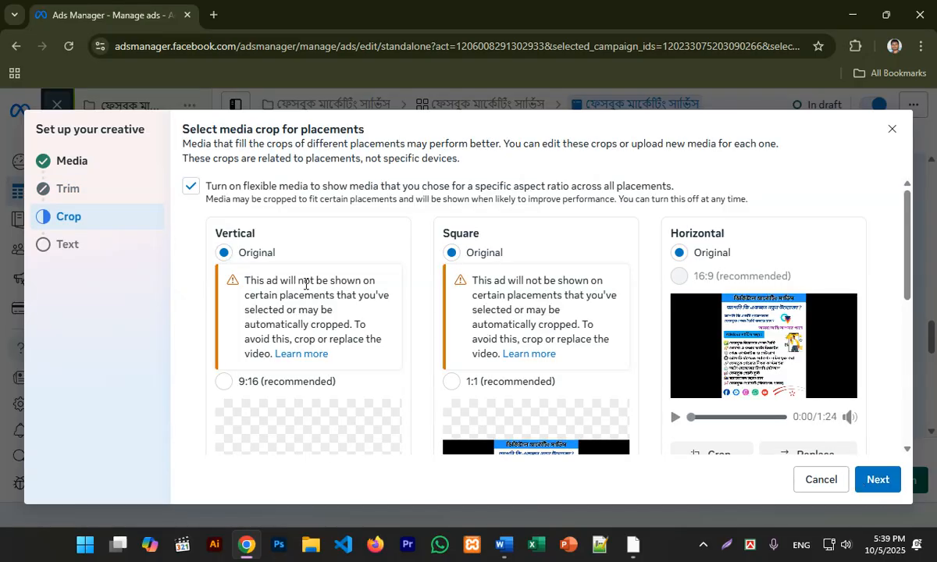
scroll(373, 278, "down", 4)
scroll(446, 308, "up", 3)
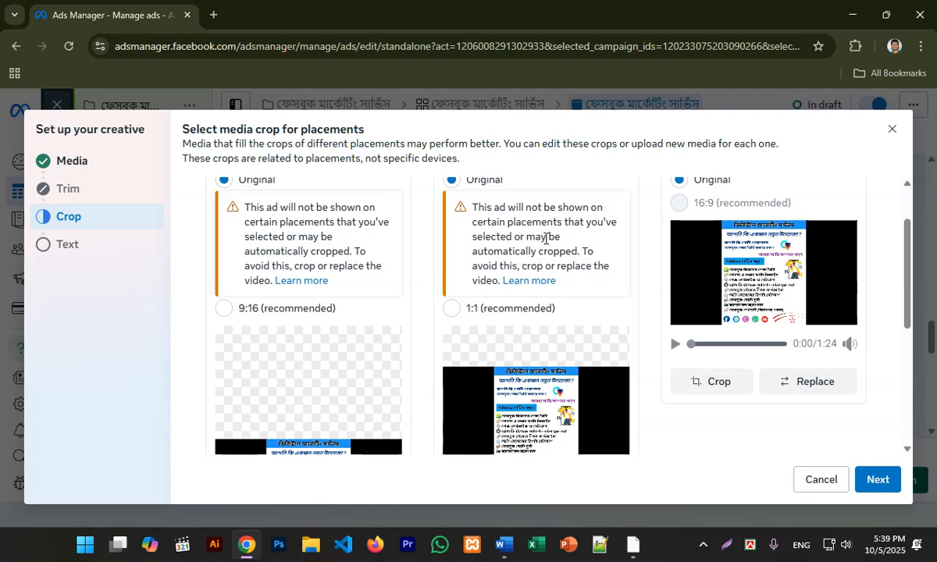
left_click(870, 479)
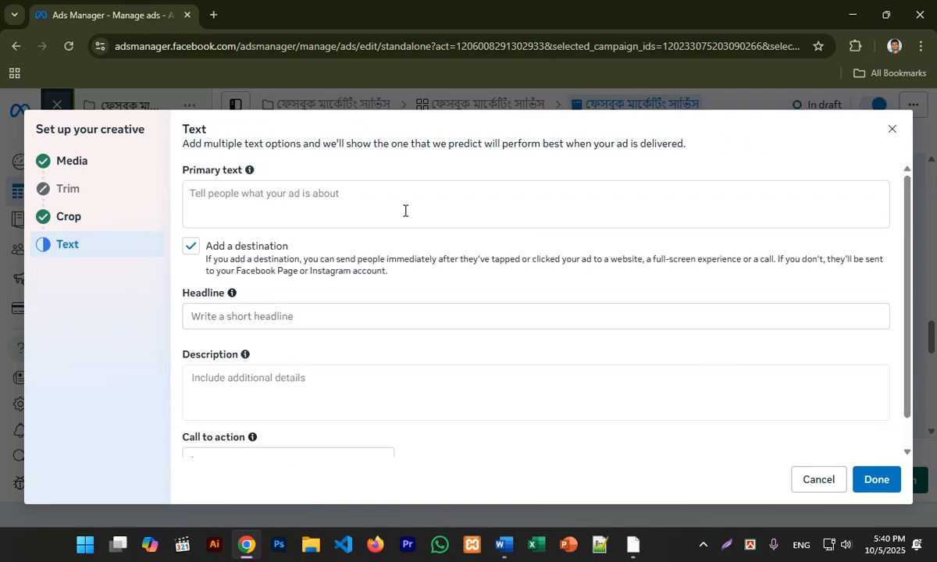
Leave the primary text, headline and description blank, set the call to action to Send message and finish the creative setup.
left_click(384, 204)
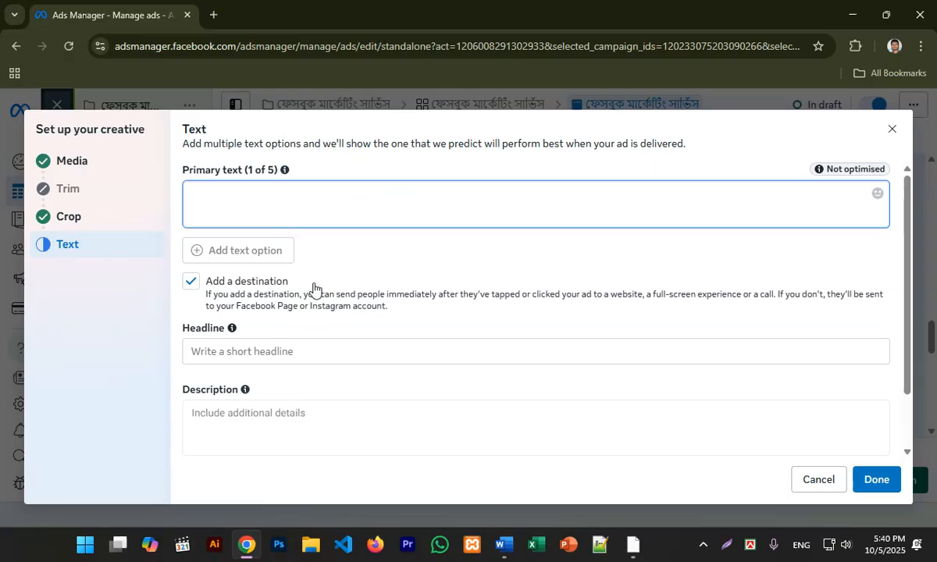
scroll(313, 309, "down", 1)
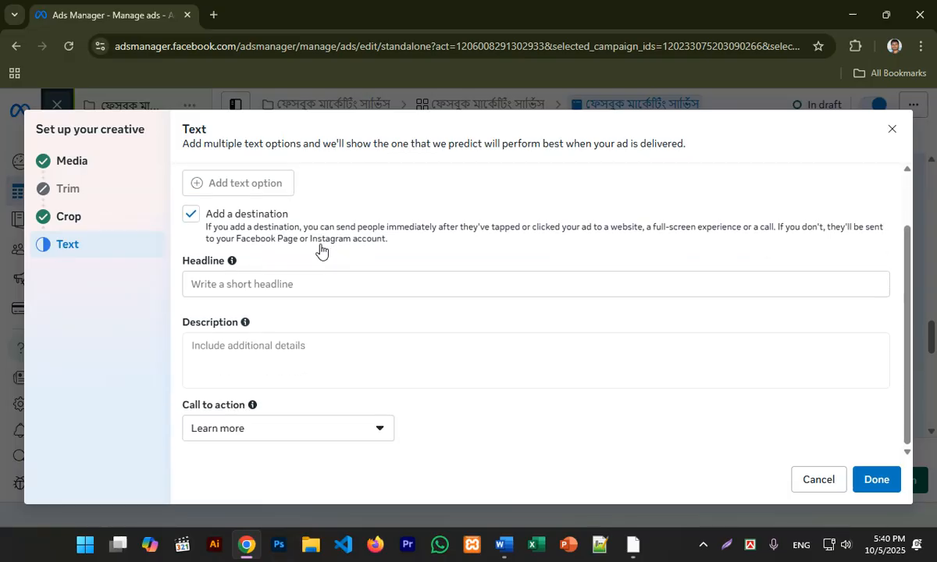
left_click(274, 280)
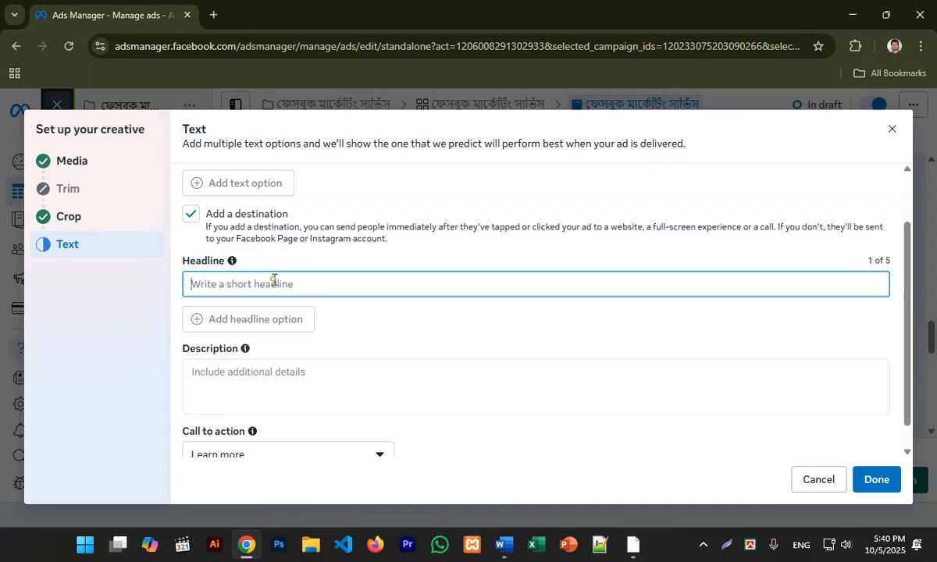
scroll(313, 328, "down", 1)
left_click(241, 362)
scroll(382, 408, "down", 1)
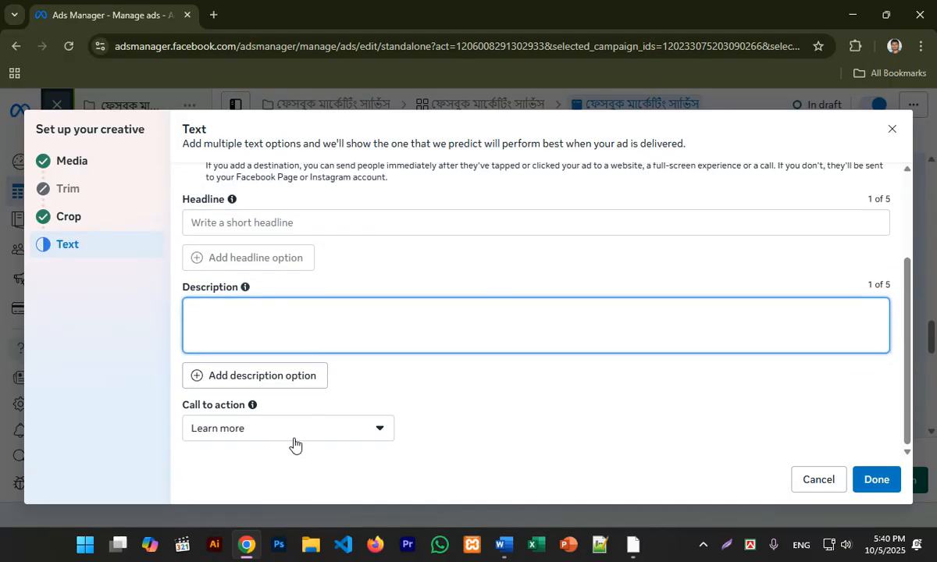
left_click(317, 429)
scroll(255, 268, "down", 3)
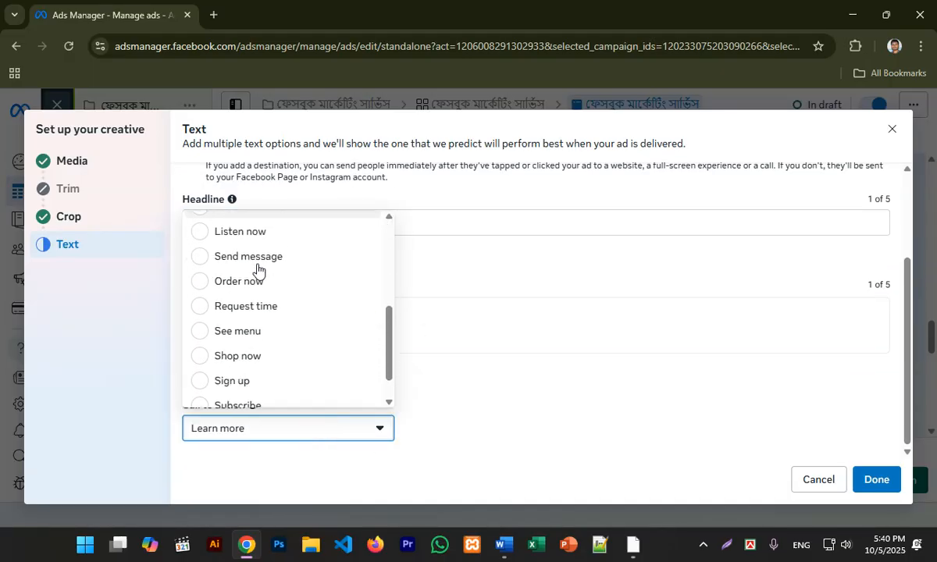
scroll(264, 283, "up", 1)
scroll(264, 283, "up", 3)
scroll(266, 280, "down", 2)
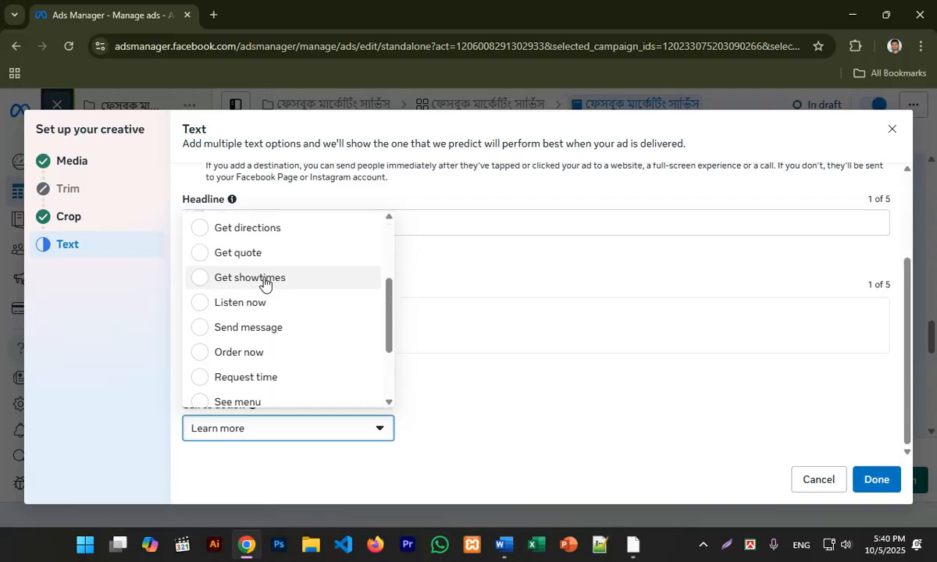
scroll(329, 375, "down", 1)
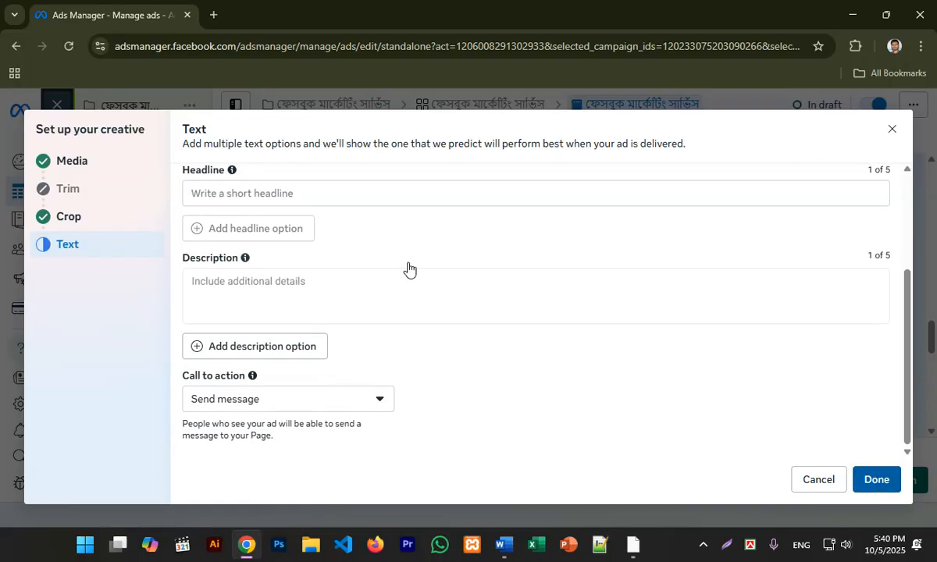
Review the ad's creative, call to action, destination and ad name sections.
scroll(462, 313, "down", 3)
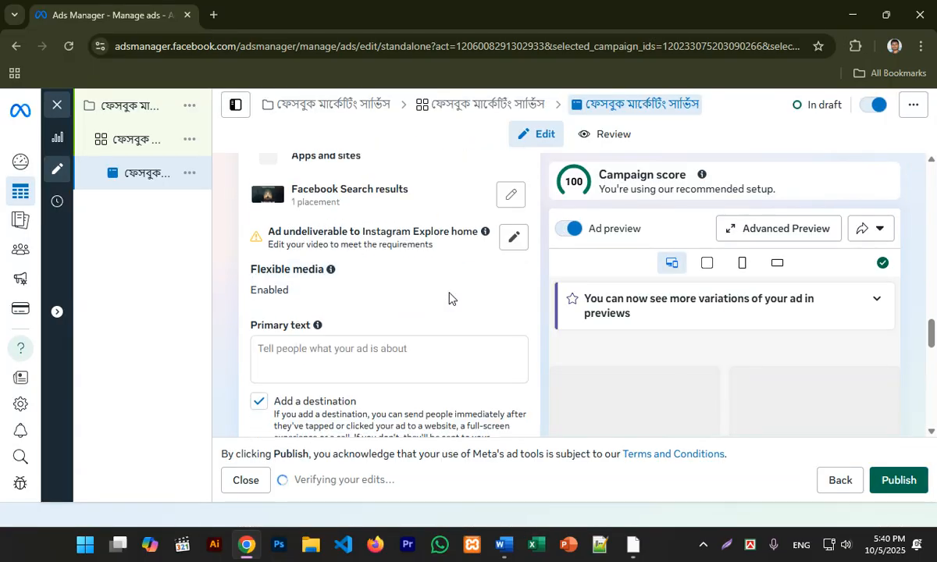
scroll(457, 293, "down", 10)
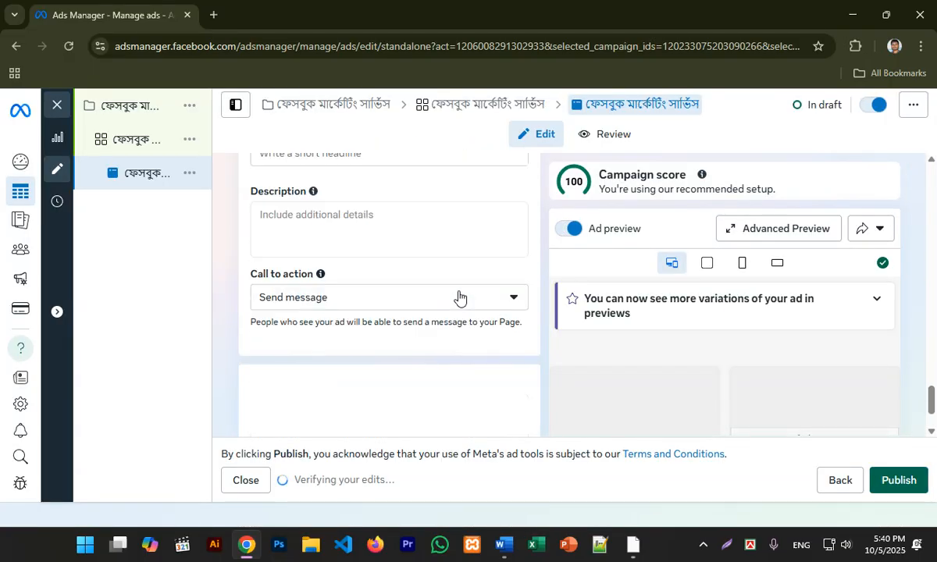
scroll(459, 297, "up", 10)
scroll(418, 258, "up", 5)
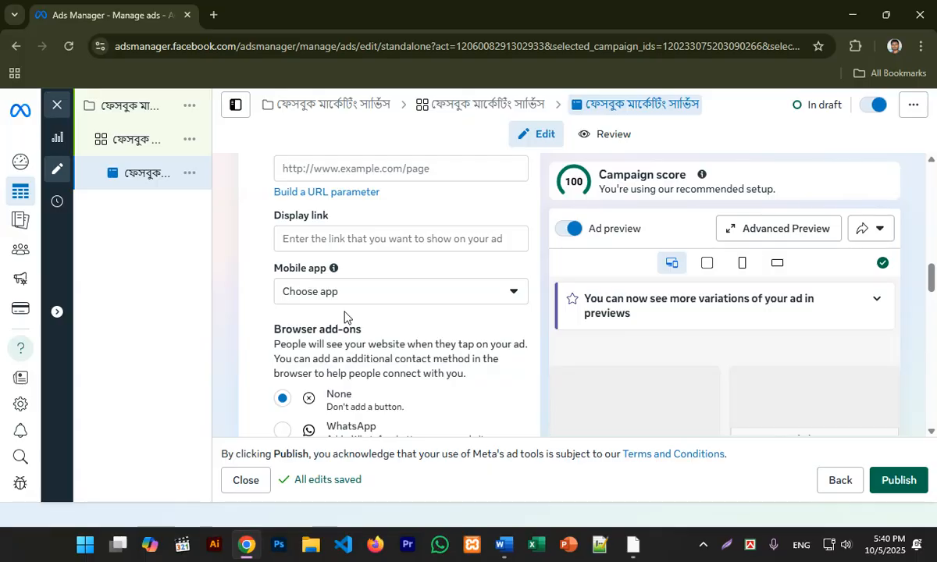
scroll(349, 293, "up", 10)
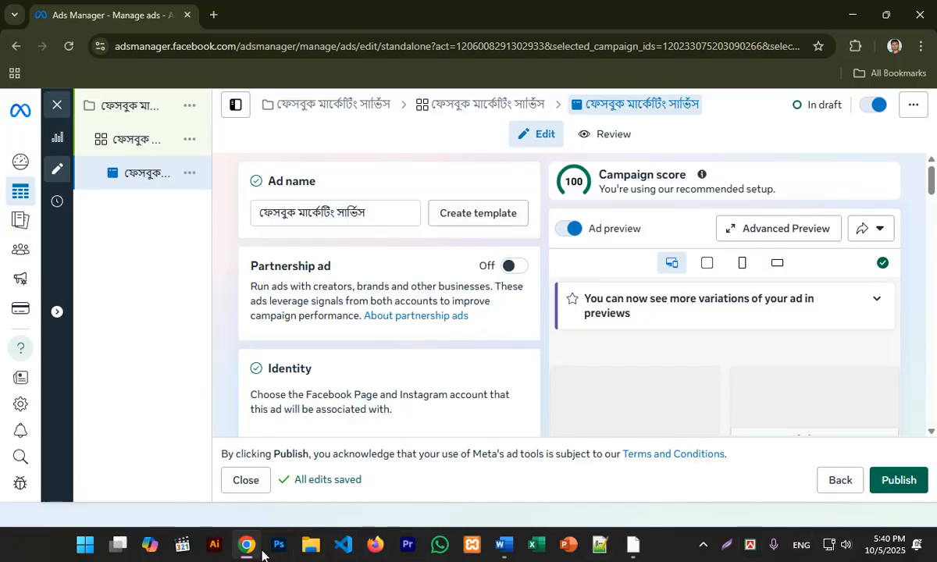
mouse_move(247, 549)
left_click(703, 545)
left_click(658, 501)
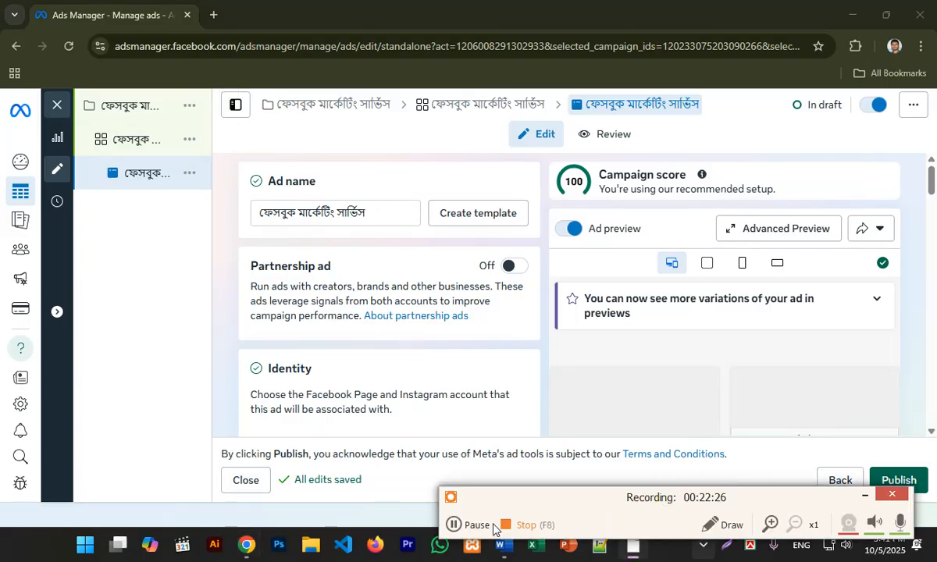